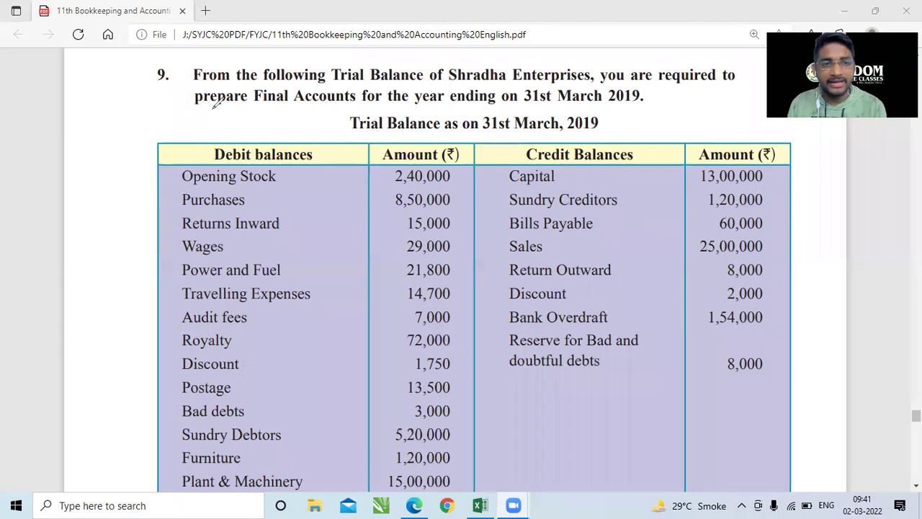
Step: Review the Shradha Enterprises trial balance in problem 9 and the adjustments listed below it
click(253, 129)
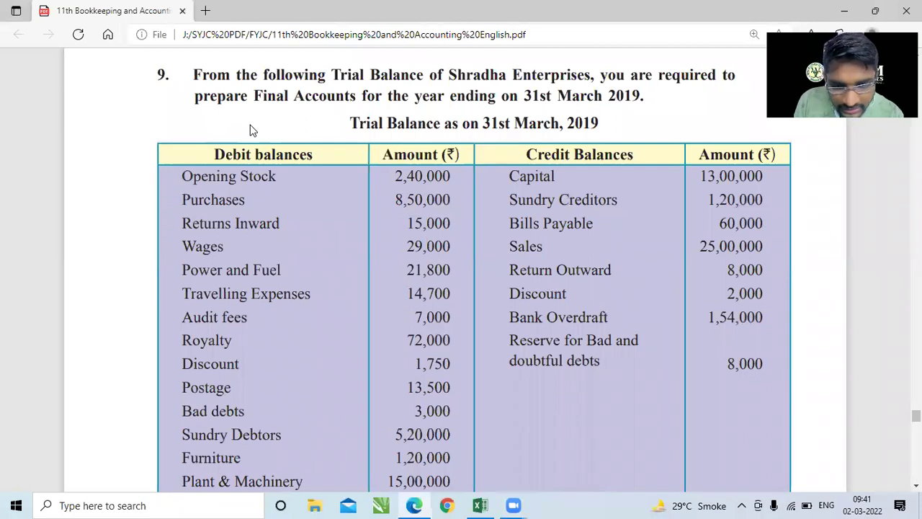
scroll(253, 130, down, 5)
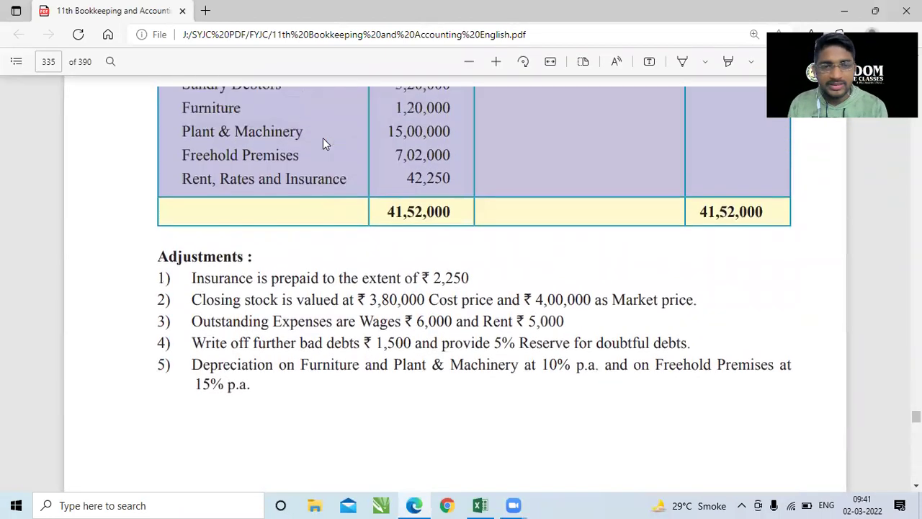
scroll(323, 138, up, 5)
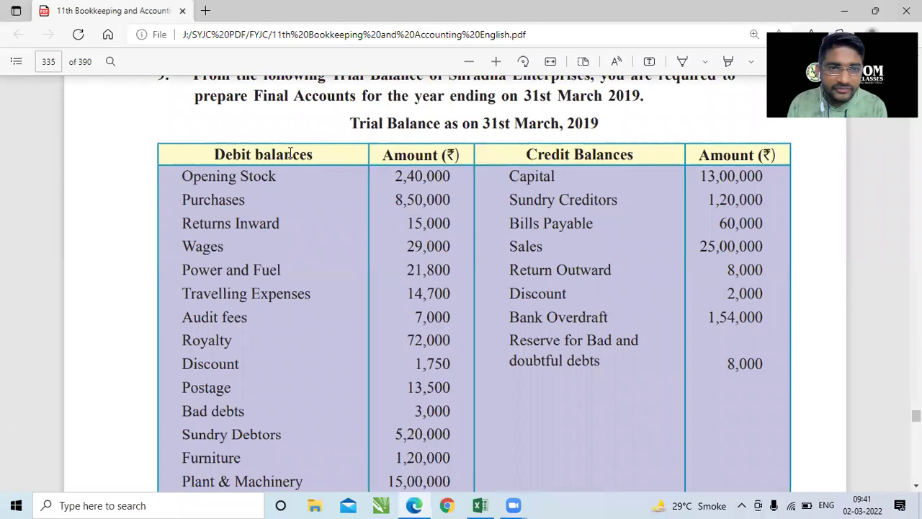
scroll(290, 153, up, 1)
scroll(291, 152, down, 1)
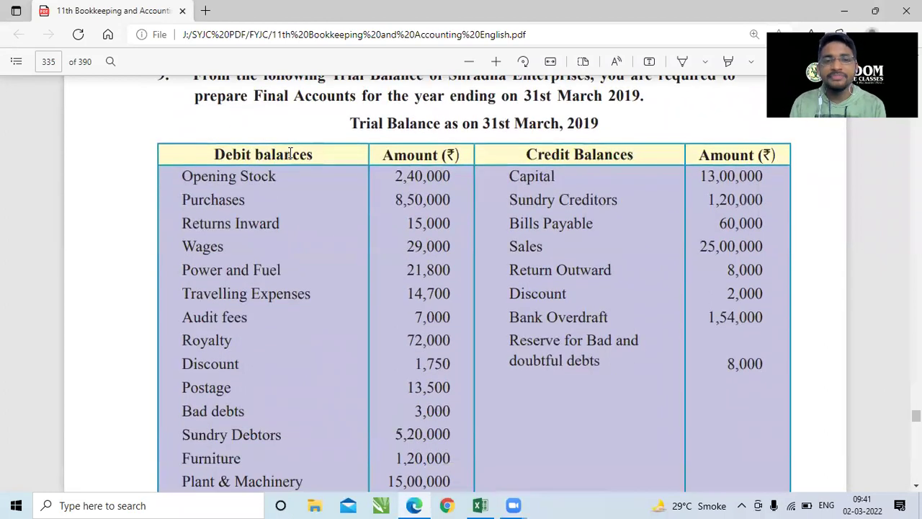
scroll(290, 153, down, 1)
scroll(291, 153, up, 1)
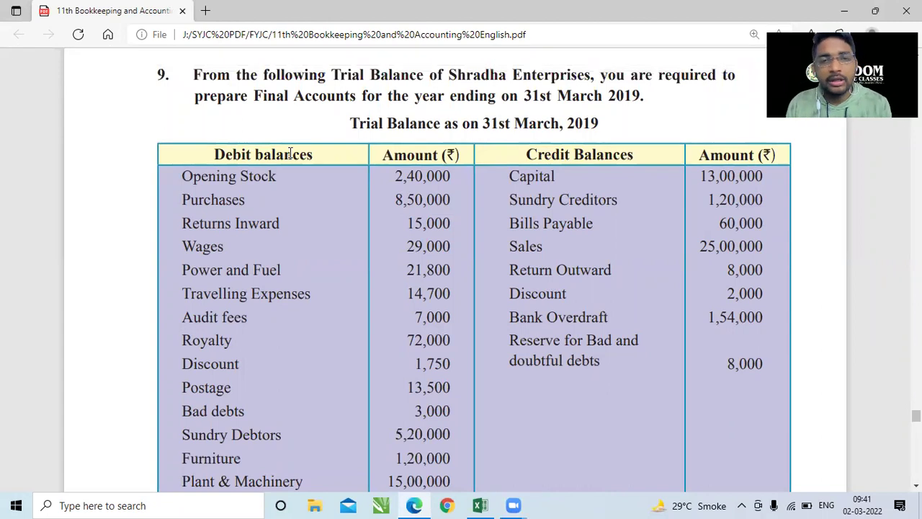
scroll(290, 153, down, 1)
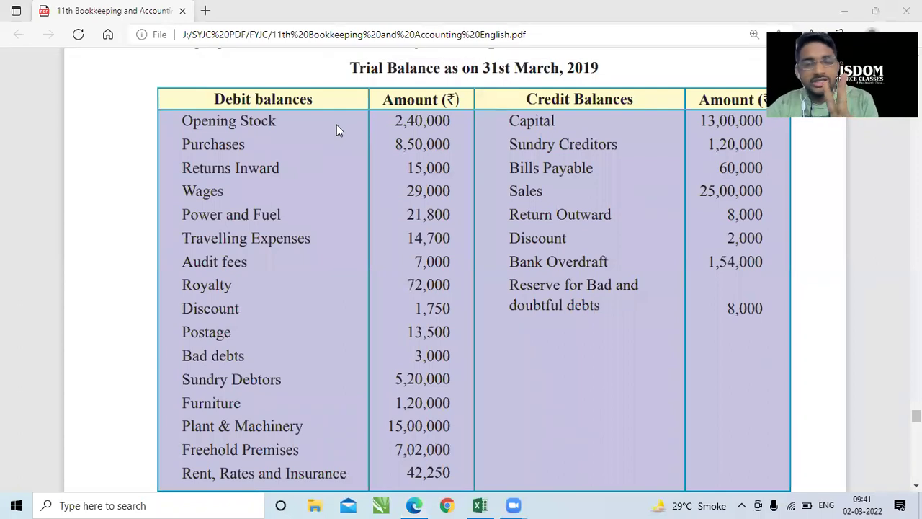
Step: Annotate Opening Stock and Purchases in the debit column with the text "tr"
click(287, 120)
text(tr)
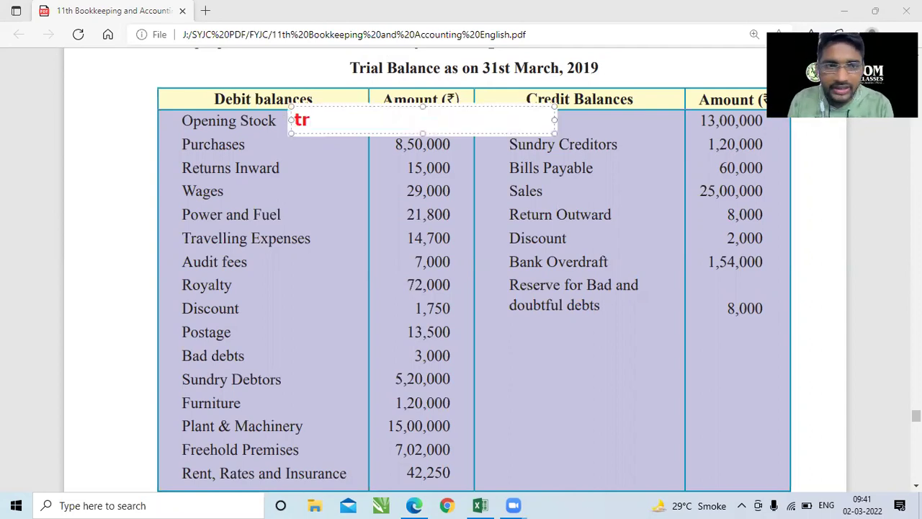
key(Return)
text(tr)
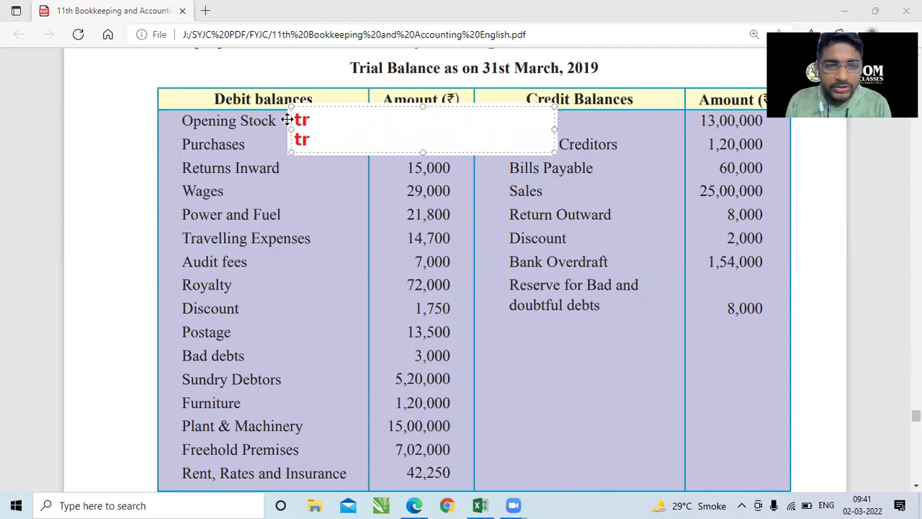
click(161, 167)
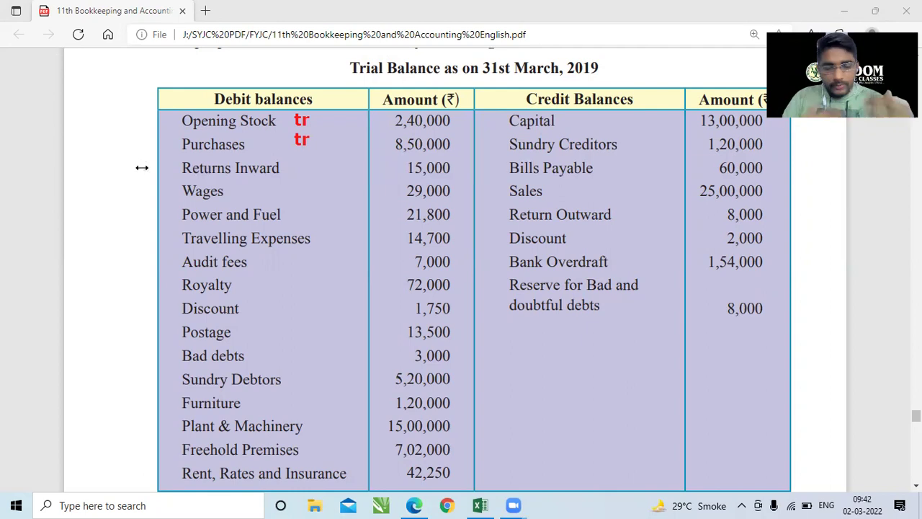
Step: Add the text annotation "sr" in front of Returns Inward in the debit column
click(143, 168)
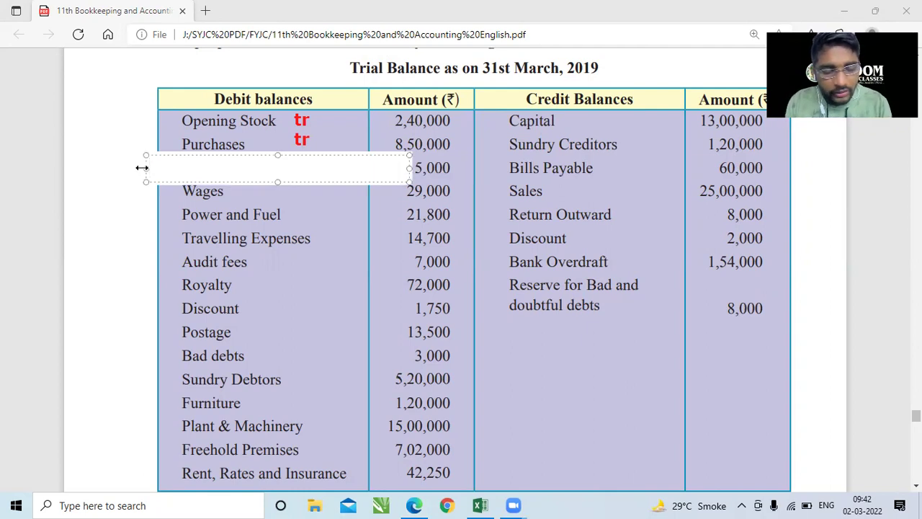
text(sr)
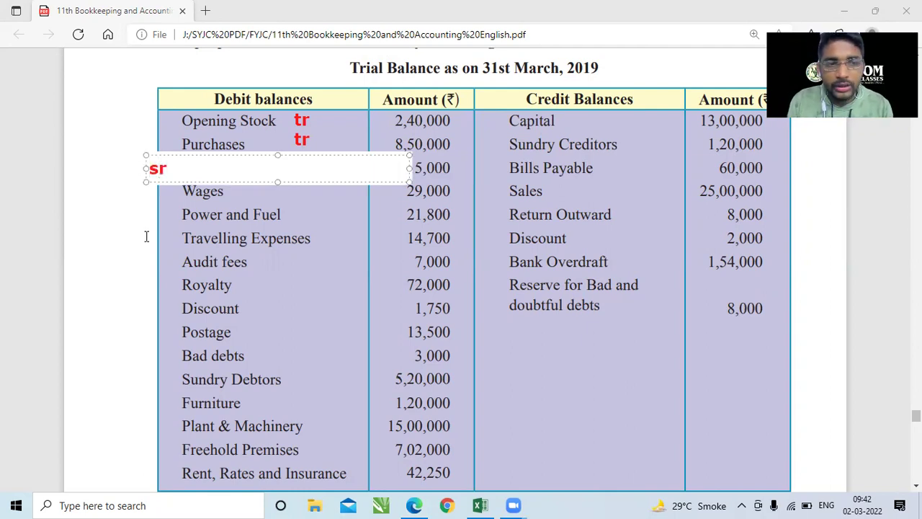
click(146, 237)
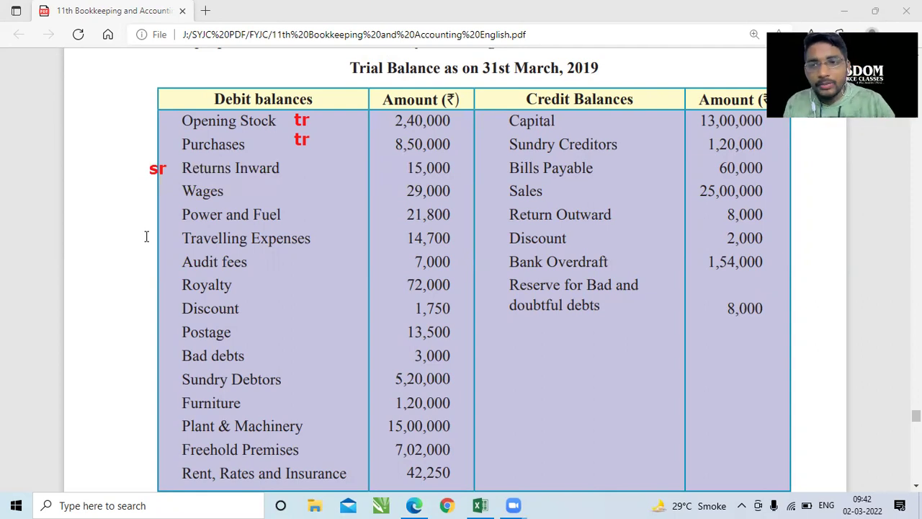
Step: Add the note "(-) sales" after Returns Inward and draw a short red line in front of Sales in the credit column
click(285, 167)
text(())
key(Left)
text(-)
key(Right)
text(sales)
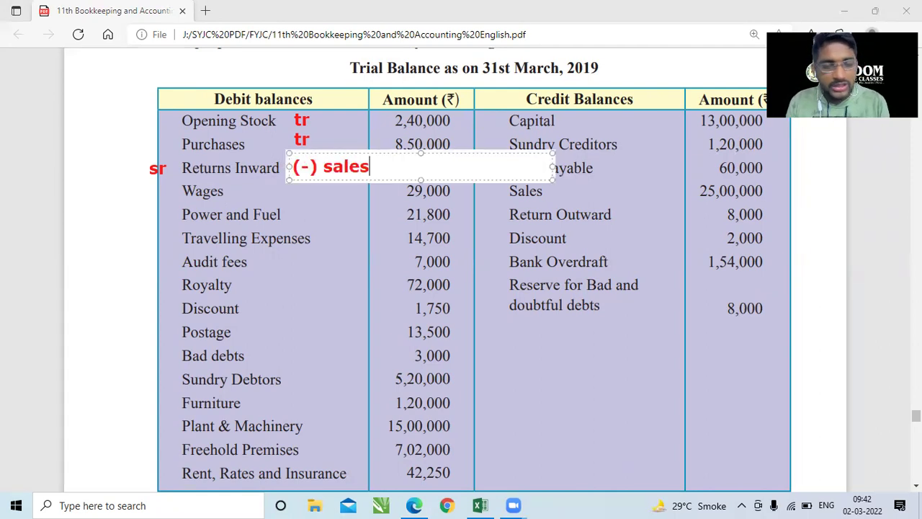
click(290, 160)
drag(476, 191, 506, 191)
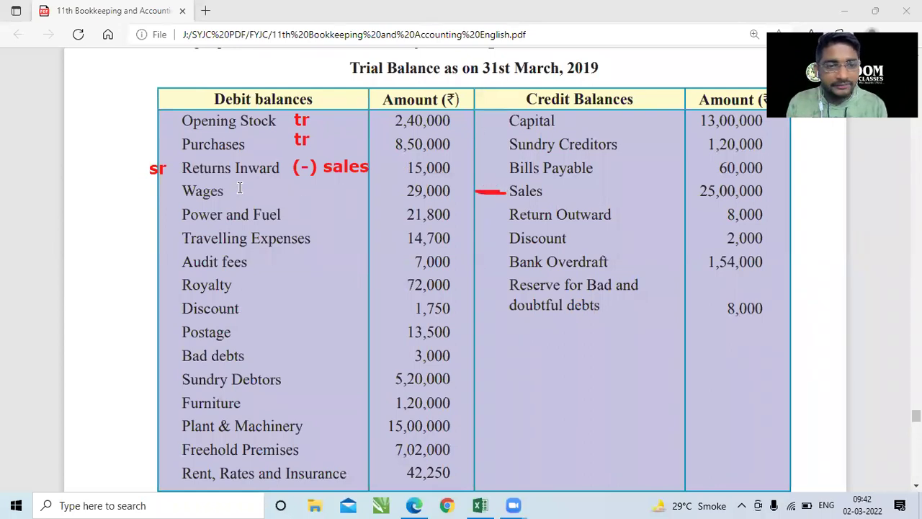
Step: Annotate Wages and Power and Fuel with the text "tr"
mouse_move(250, 183)
mouse_down()
mouse_move(253, 194)
mouse_move(262, 185)
mouse_up()
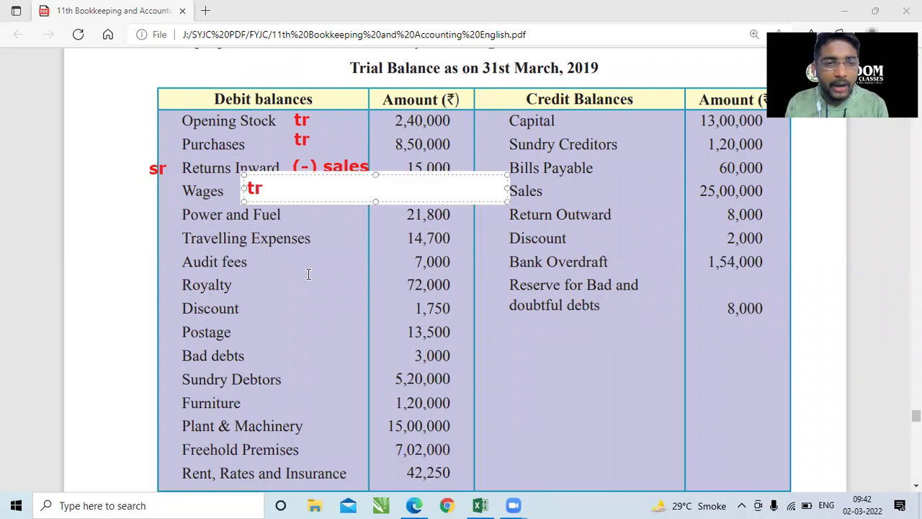
click(316, 214)
text(tr)
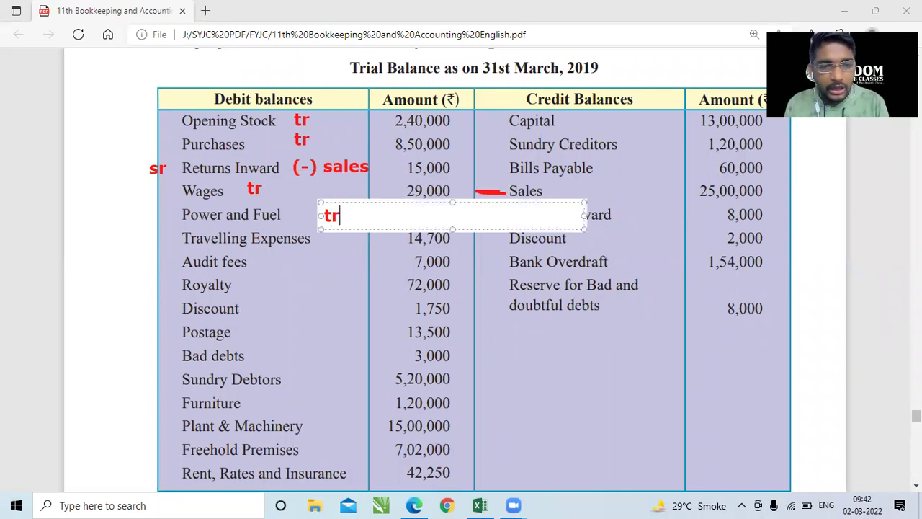
Step: Continue the text annotation with "p&l" beside both Travelling Expenses and Audit fees
key(Return)
text(p)
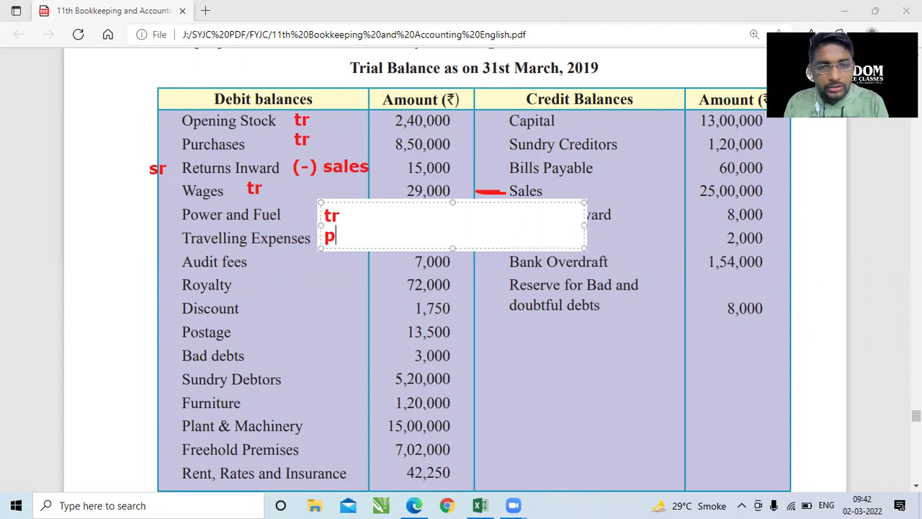
text(&l)
key(shift+Left)
key(shift+Left)
key(shift+Left)
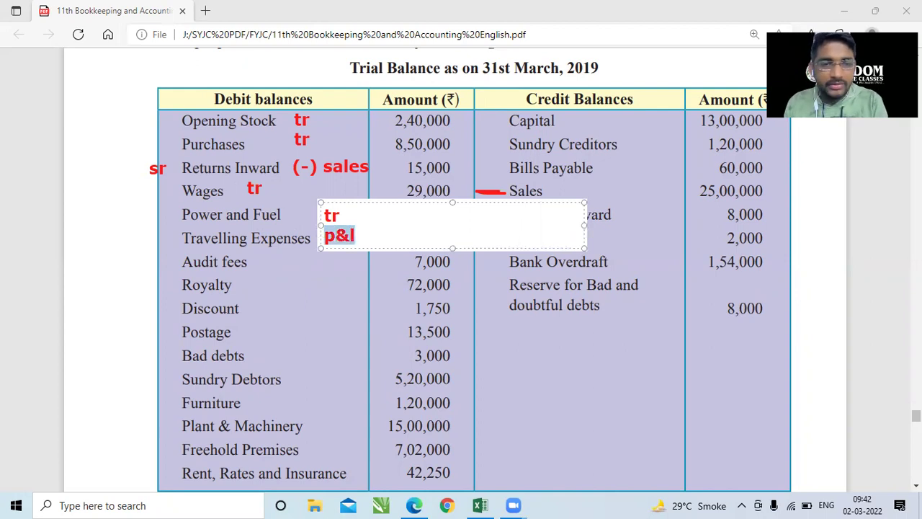
key(ctrl+c)
key(End)
key(Return)
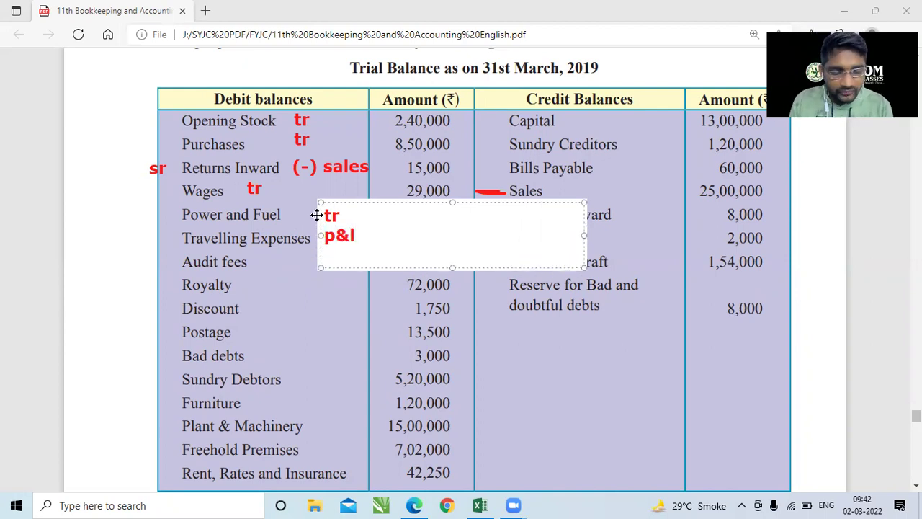
key(ctrl+v)
click(269, 273)
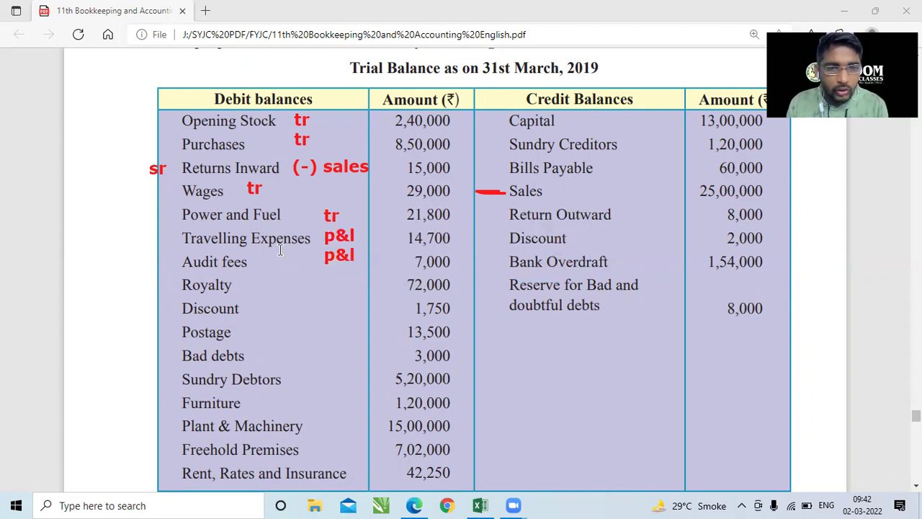
Step: Annotate Royalty with "tr" and the debit-side Discount with "p&l"
click(257, 282)
text(tr)
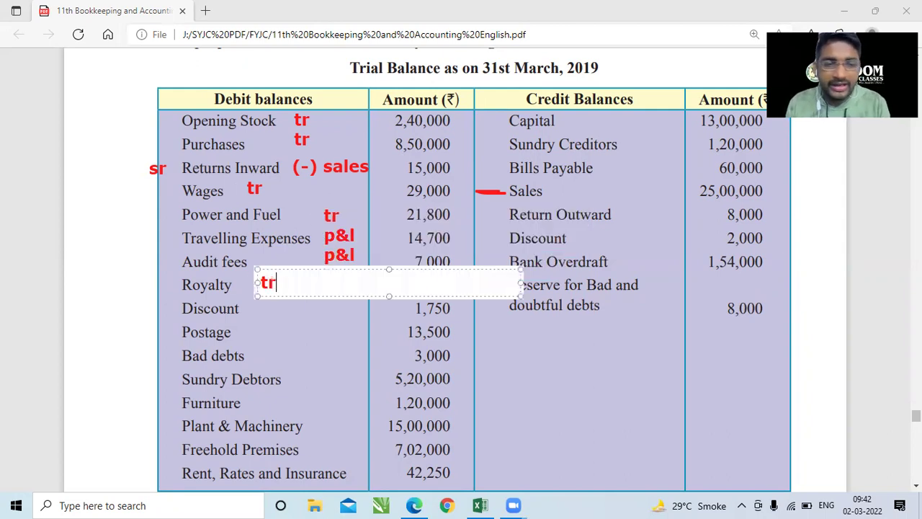
key(Return)
key(ctrl+v)
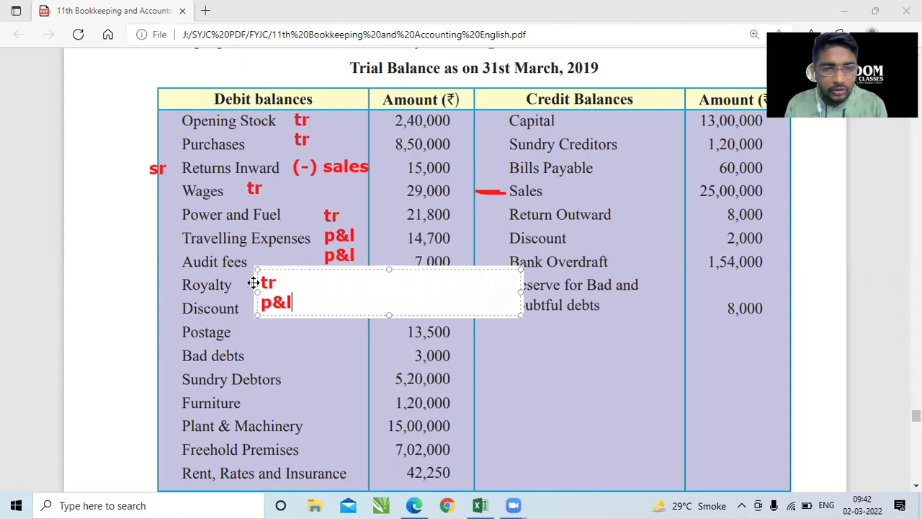
click(253, 380)
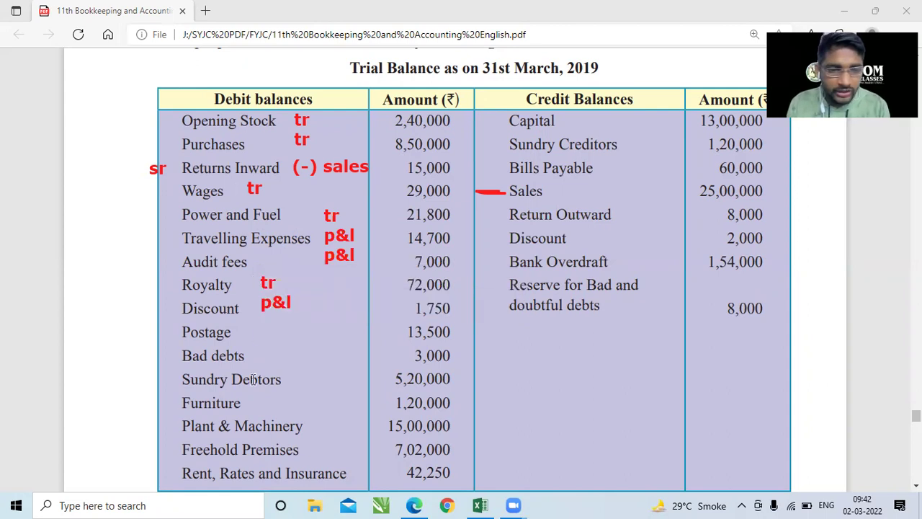
Step: Annotate Postage and Bad debts with the text "p&l"
click(243, 333)
key(ctrl+v)
click(282, 362)
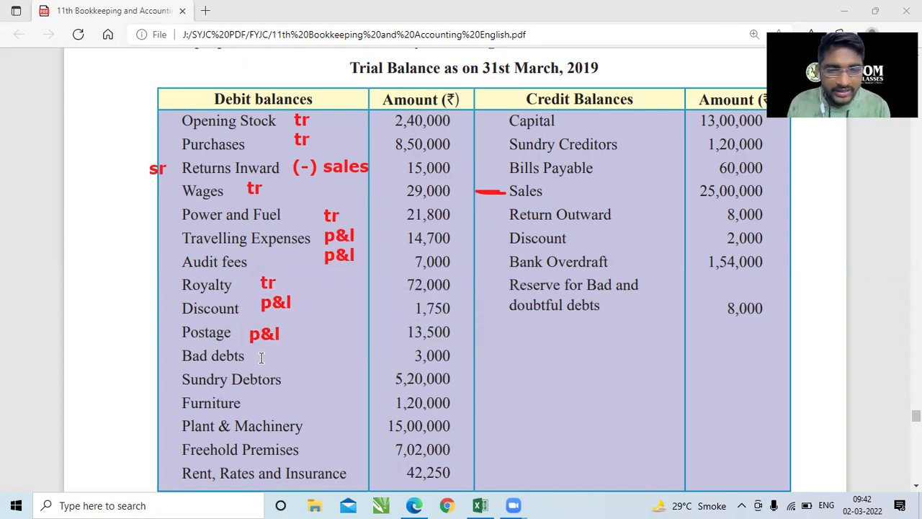
click(261, 358)
key(ctrl+v)
click(283, 405)
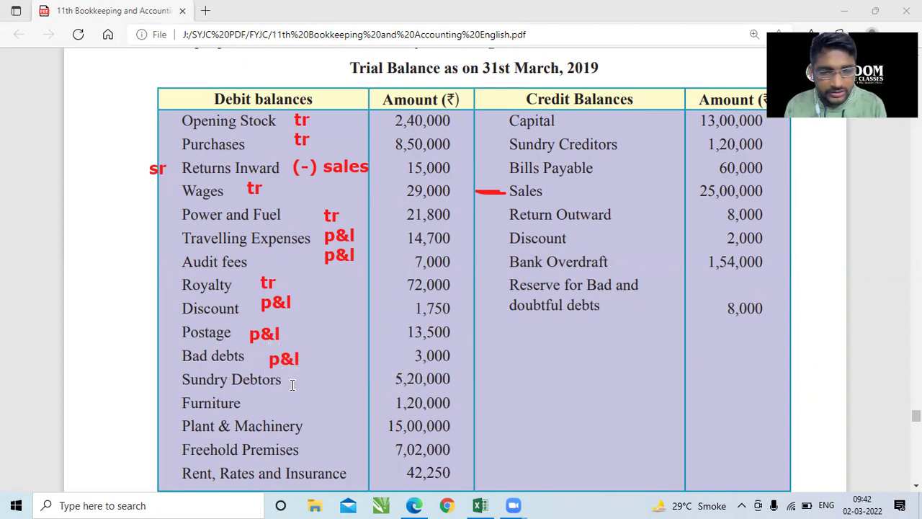
Step: Annotate Sundry Debtors with "ca" and Furniture with "fa"
click(292, 379)
text(ca)
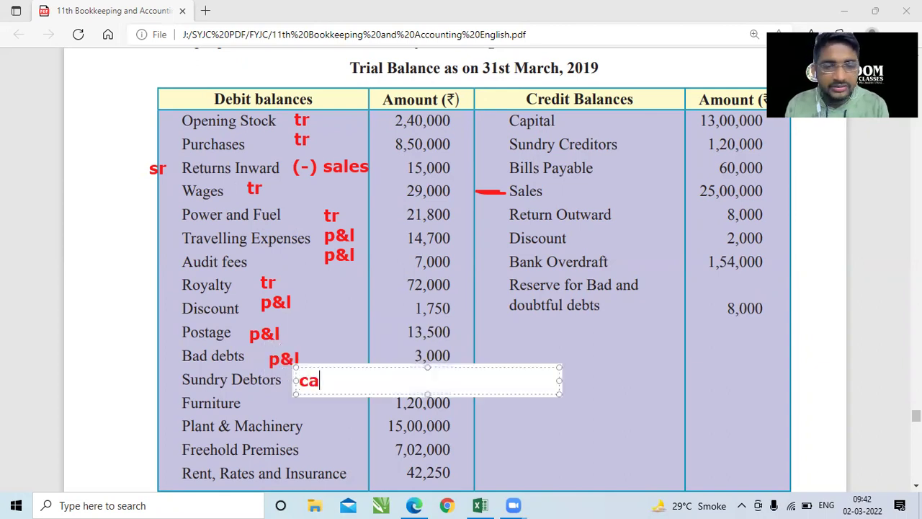
click(250, 411)
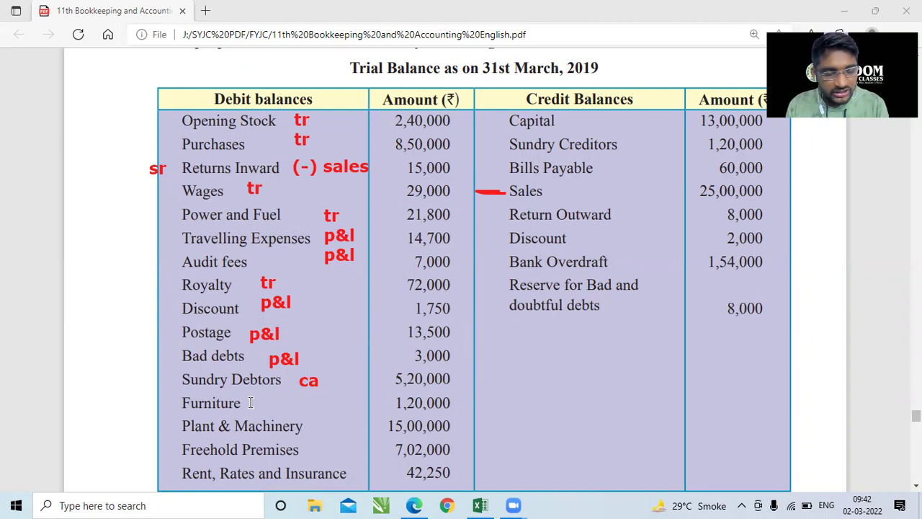
click(250, 403)
text(fa)
click(273, 449)
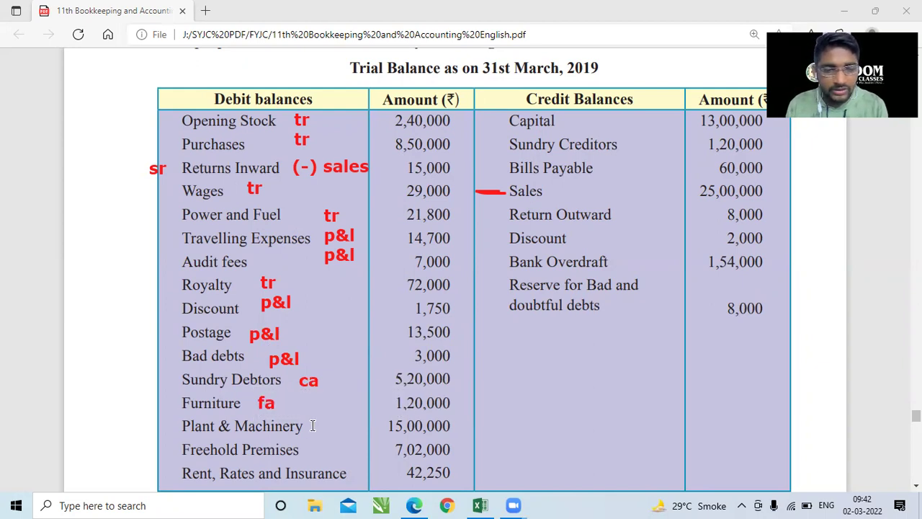
Step: Annotate Plant & Machinery and Freehold Premises with the text "fa"
click(313, 426)
text(fa)
key(Return)
text(fa)
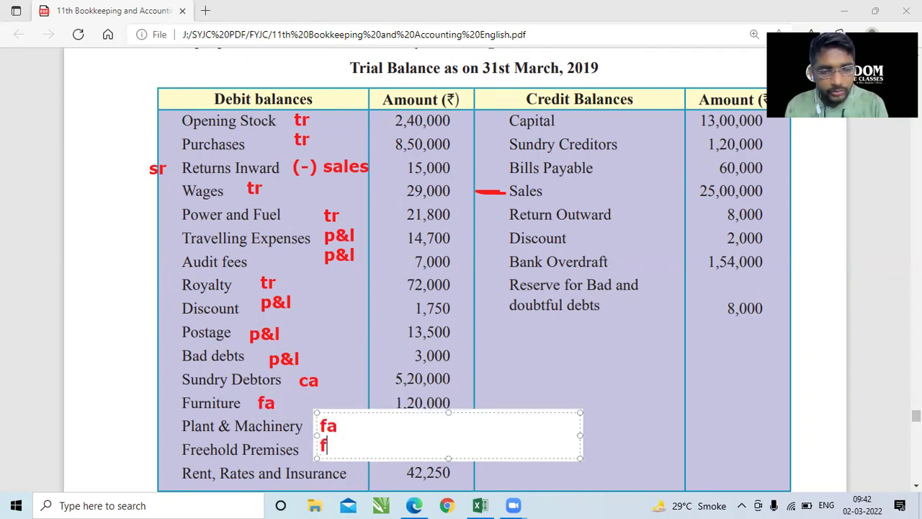
click(291, 473)
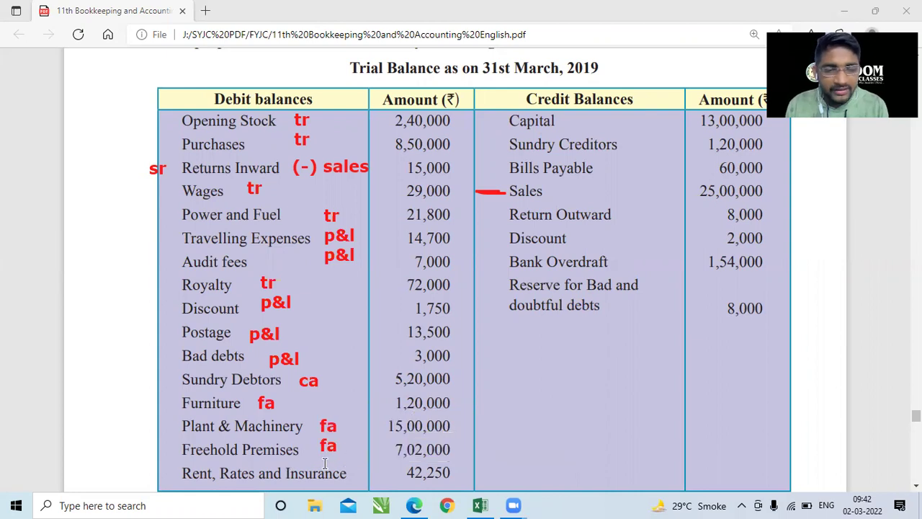
Step: Annotate Rent, Rates and Insurance with the text "p&l"
click(352, 466)
text(p&l)
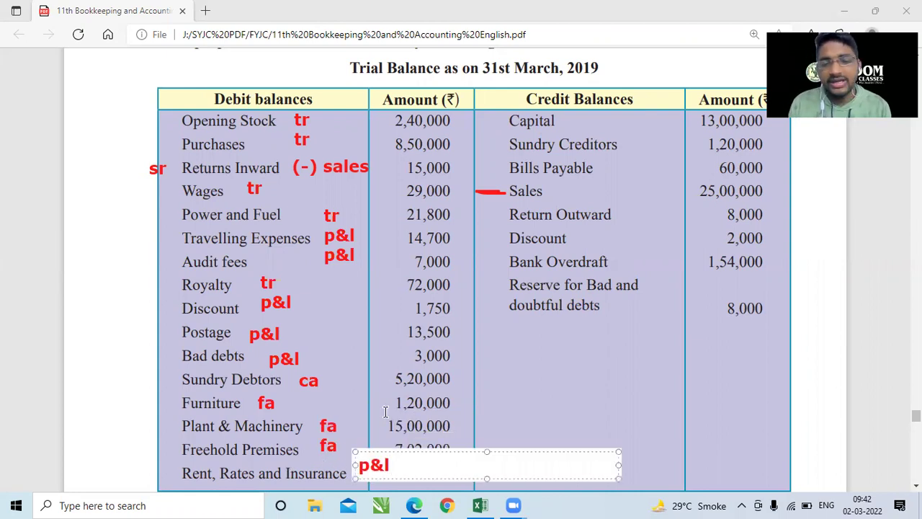
click(393, 387)
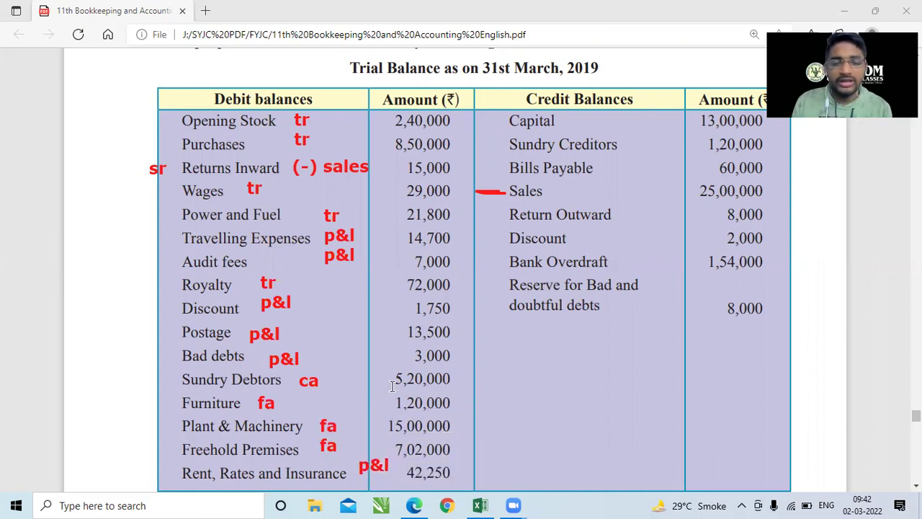
Step: Annotate Capital with "liability" and Sundry Creditors with "cl" in the credit column
click(563, 121)
text(l)
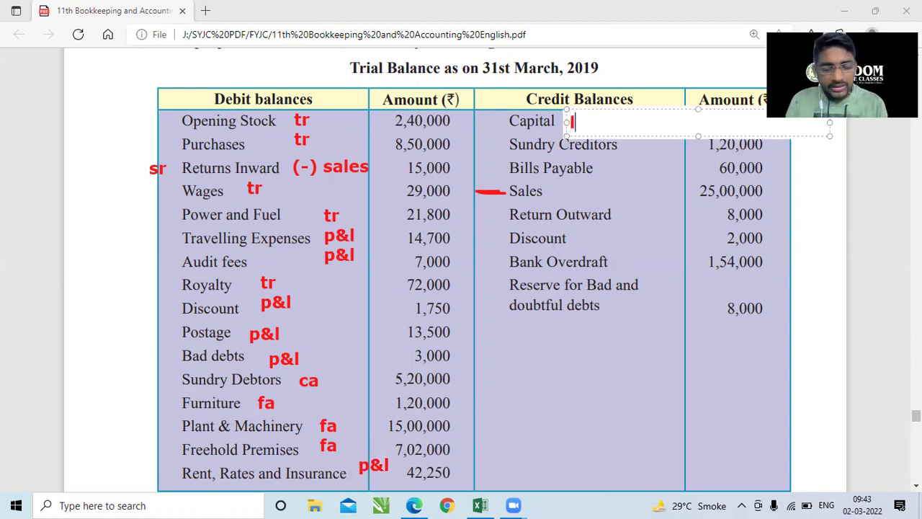
text(iability)
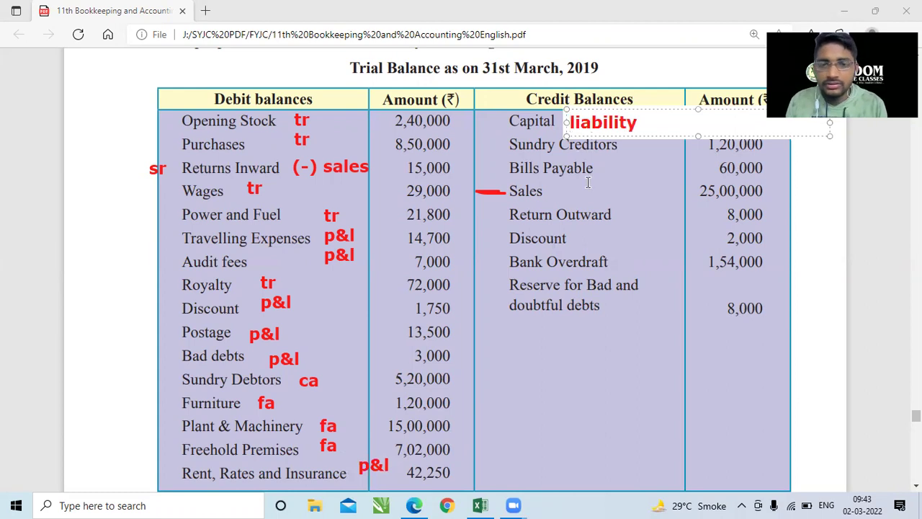
click(628, 135)
click(624, 144)
text(cl)
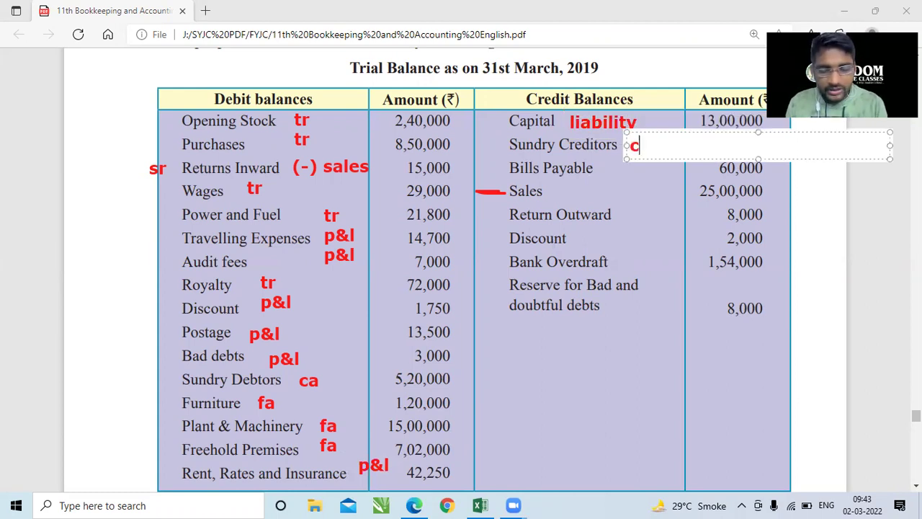
Step: Annotate Bills Payable with "cl" and Sales with "tr" in the credit balances column
key(Return)
text(cl)
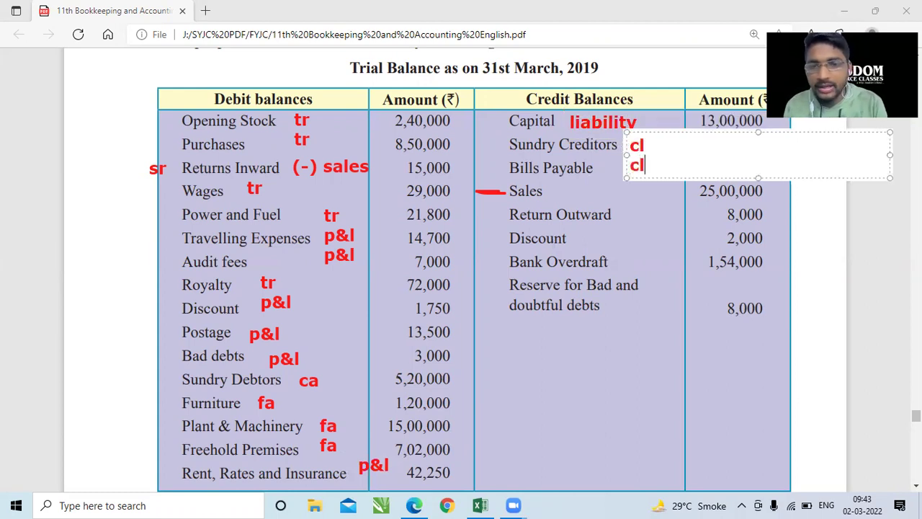
click(550, 191)
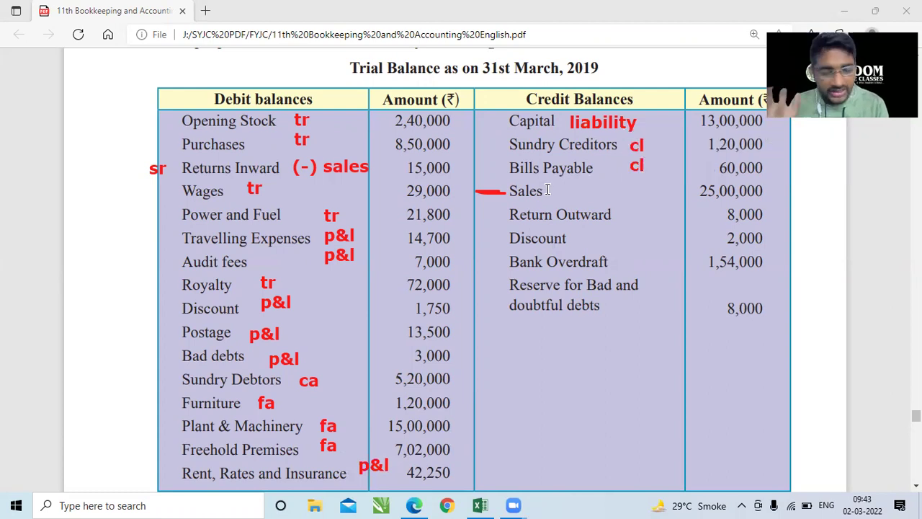
click(549, 190)
text(tr)
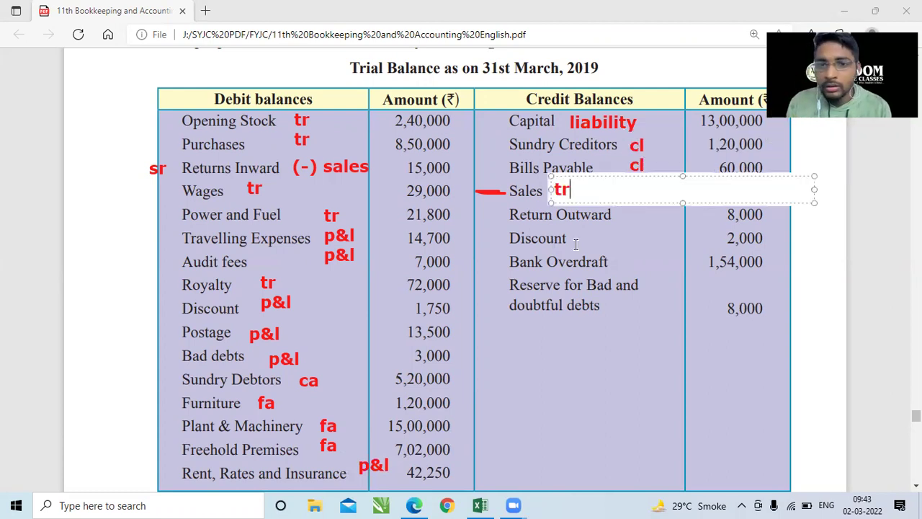
click(598, 216)
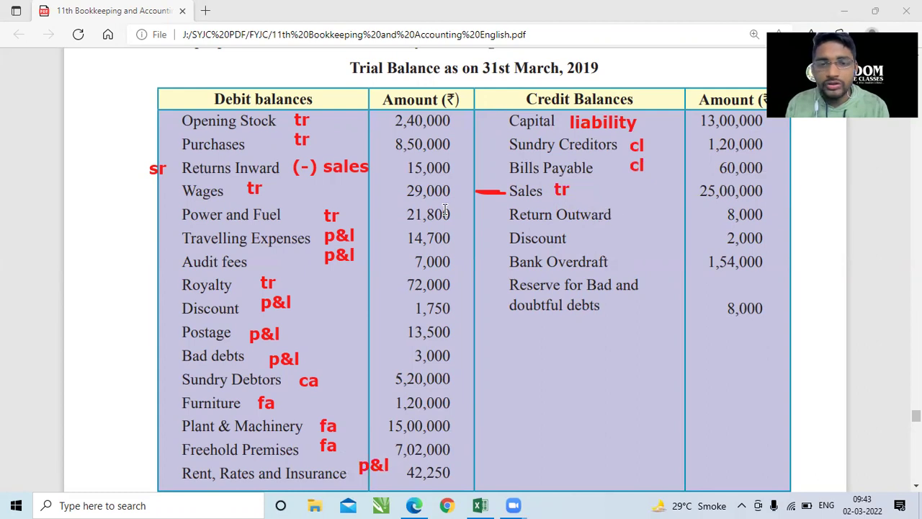
Step: Add the label "pr" in front of Return Outward
click(487, 214)
text(pr)
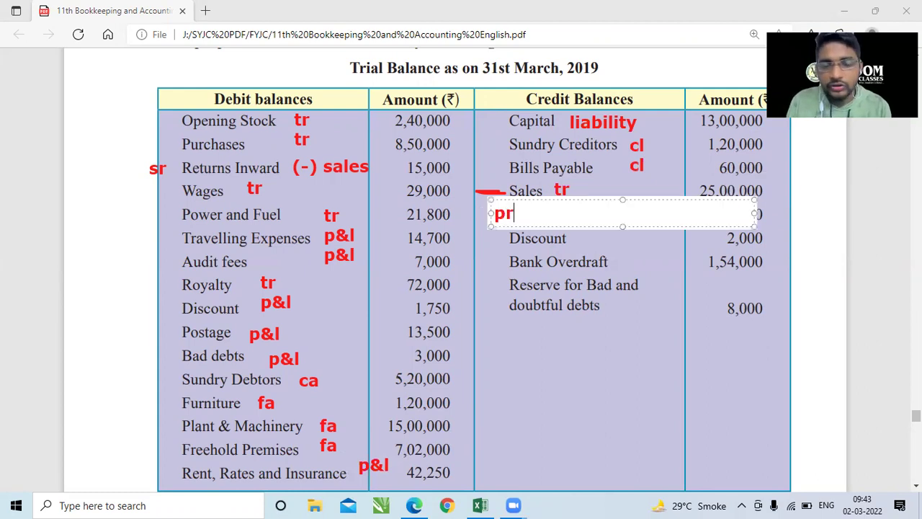
click(503, 296)
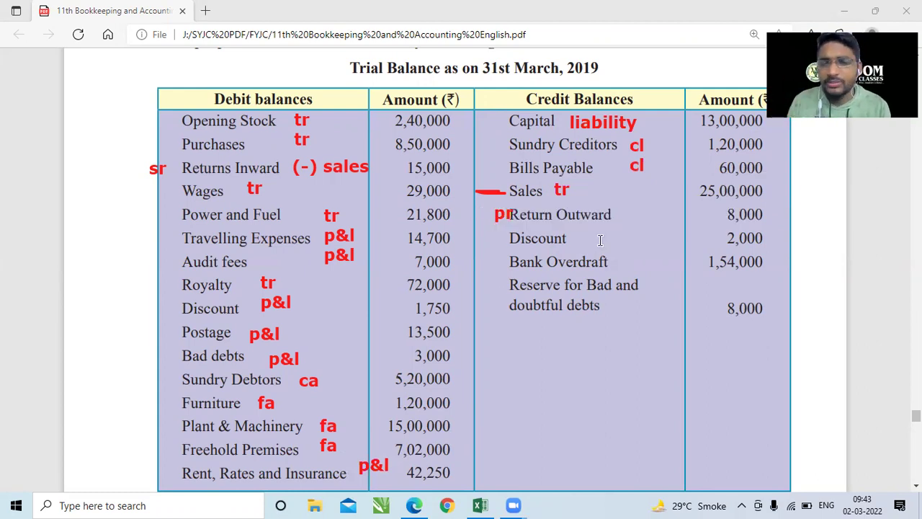
Step: Annotate Return Outward with "(-) purchase" after its name and draw a freehand line marking Purchases in the debit column
click(613, 212)
text(())
key(Left)
text(-)
key(Right)
text(p)
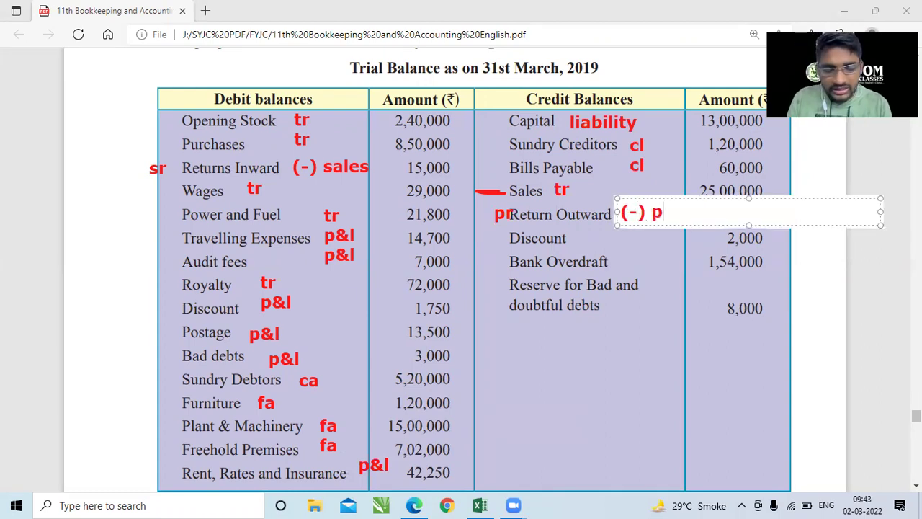
text(urchase)
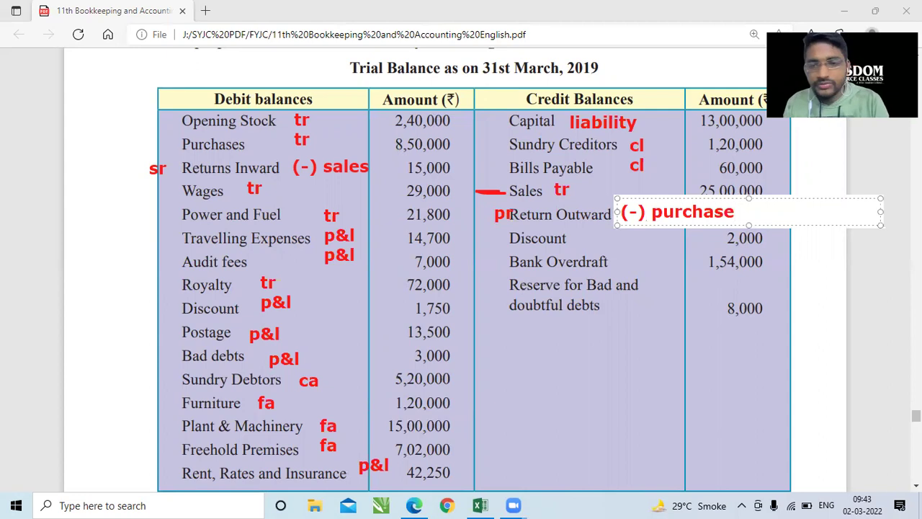
key(Escape)
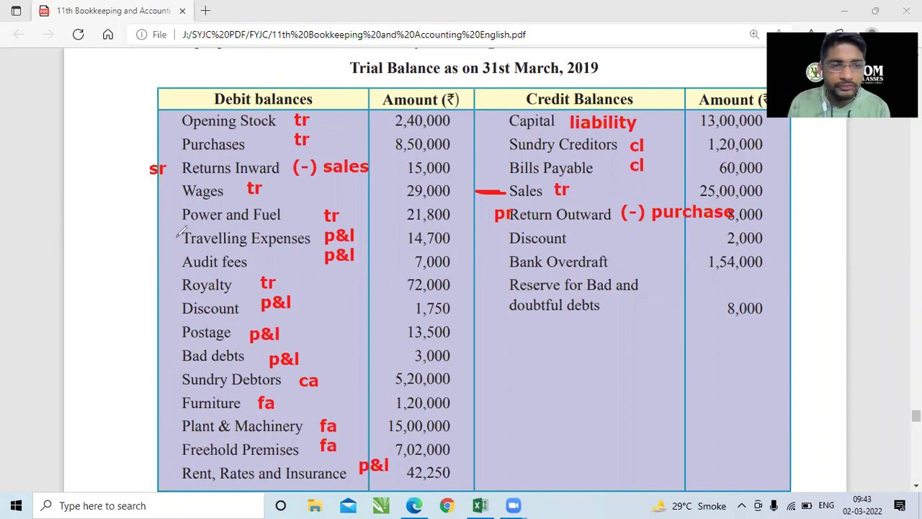
click(179, 146)
drag(179, 145, 113, 128)
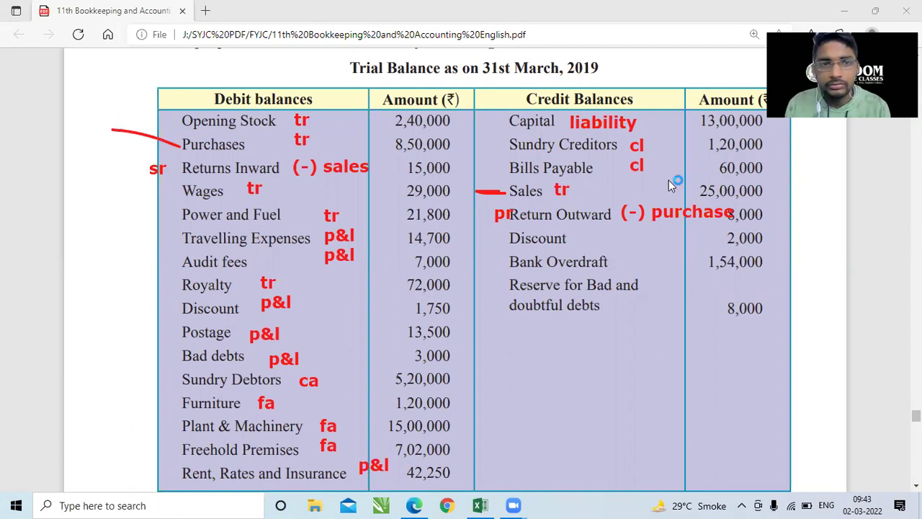
Step: Annotate the credit-side Discount with "p&l" and Bank Overdraft with "cl"
click(590, 239)
text(p&l)
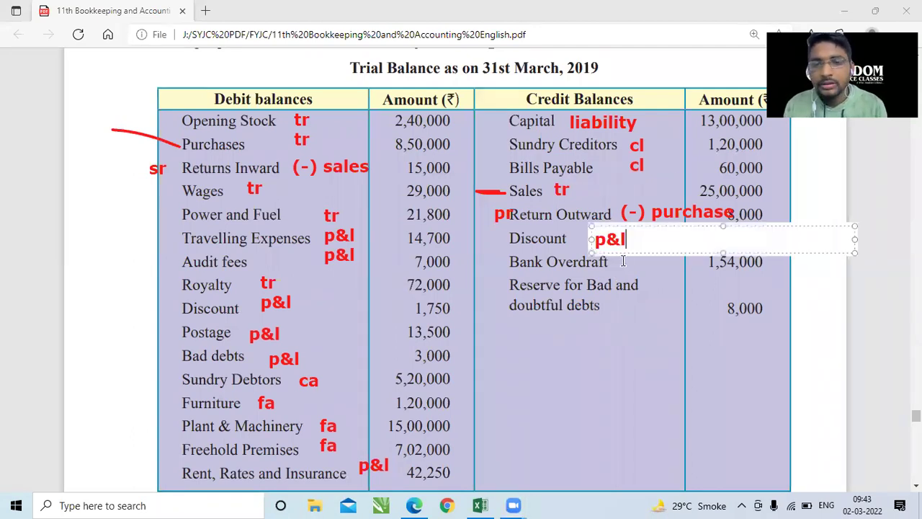
click(624, 263)
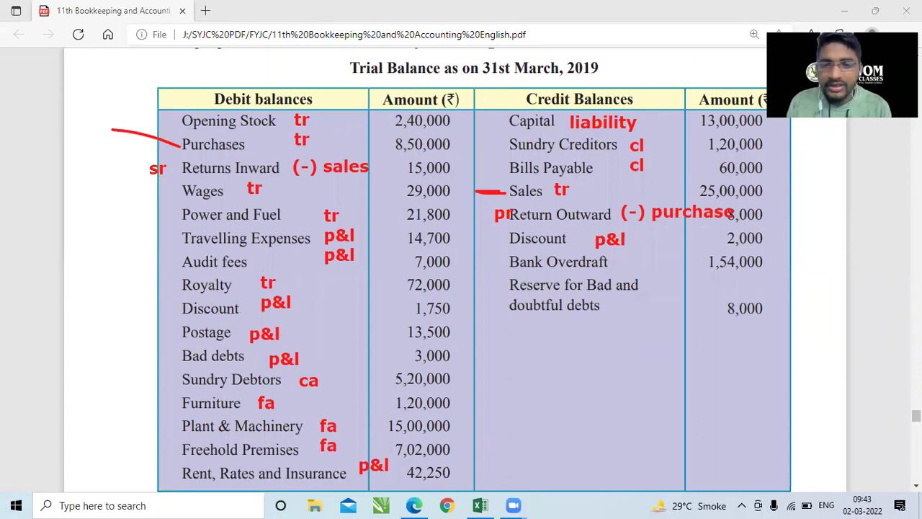
click(624, 263)
text(cl)
click(630, 341)
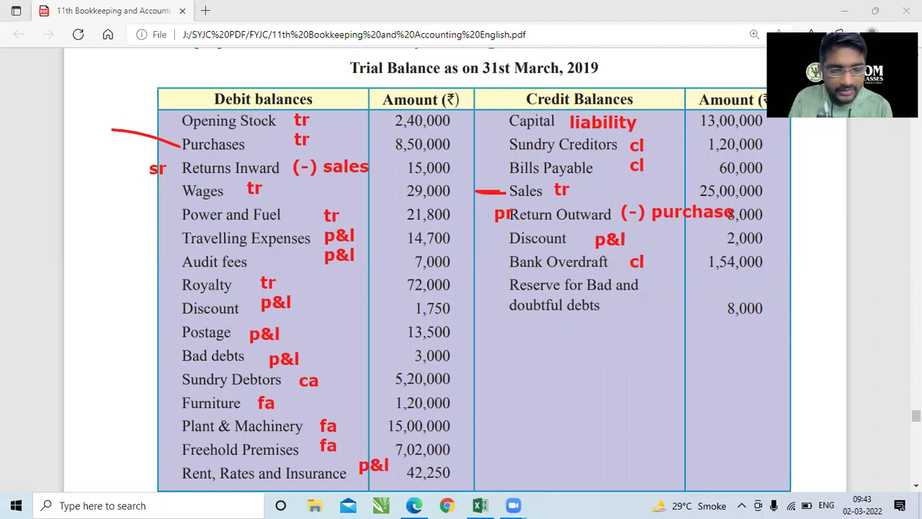
Step: Annotate Reserve for Bad and doubtful debts with "formula" and draw a freehand line marking Bad debts
text(formula)
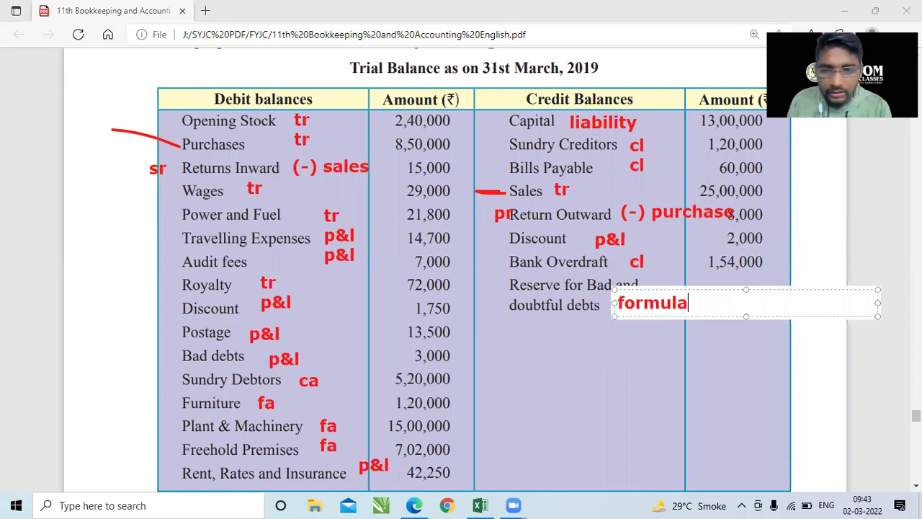
click(598, 368)
drag(107, 340, 178, 358)
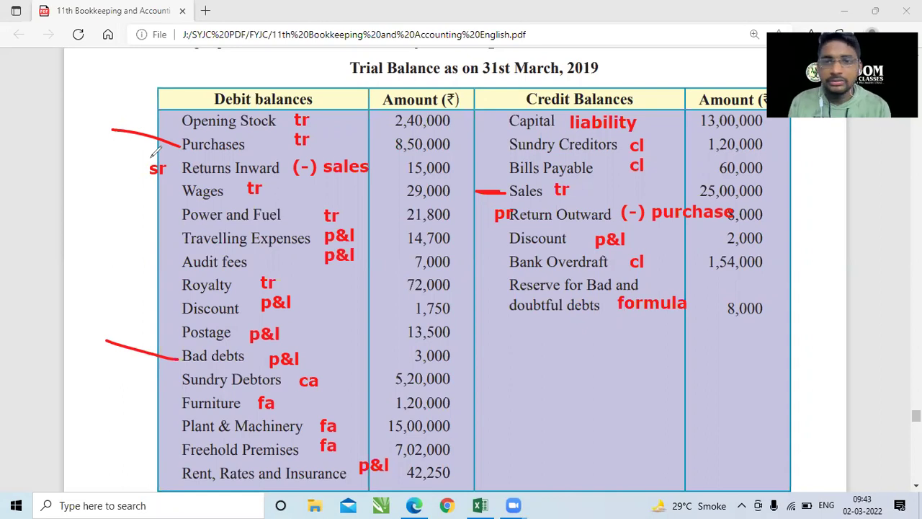
Step: Clear the annotations from the trial balance and bring the Adjustments list below it into view
key(Escape)
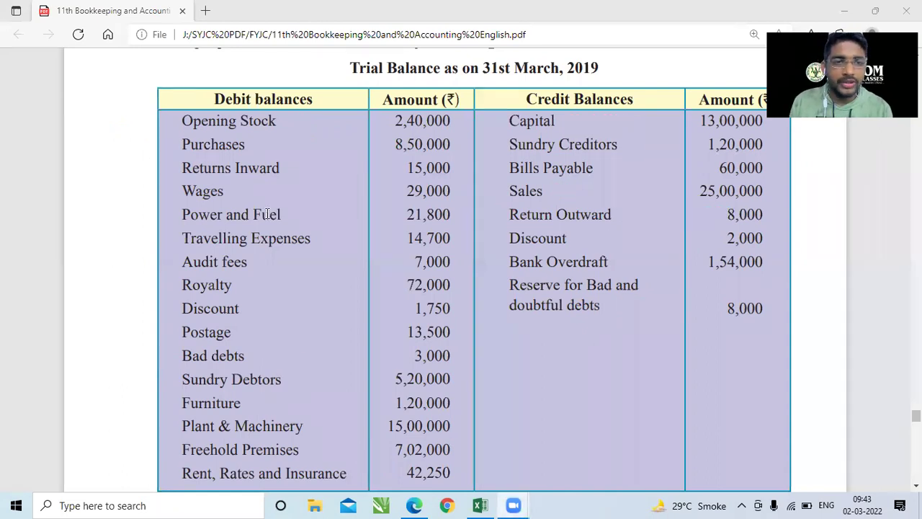
scroll(267, 213, down, 5)
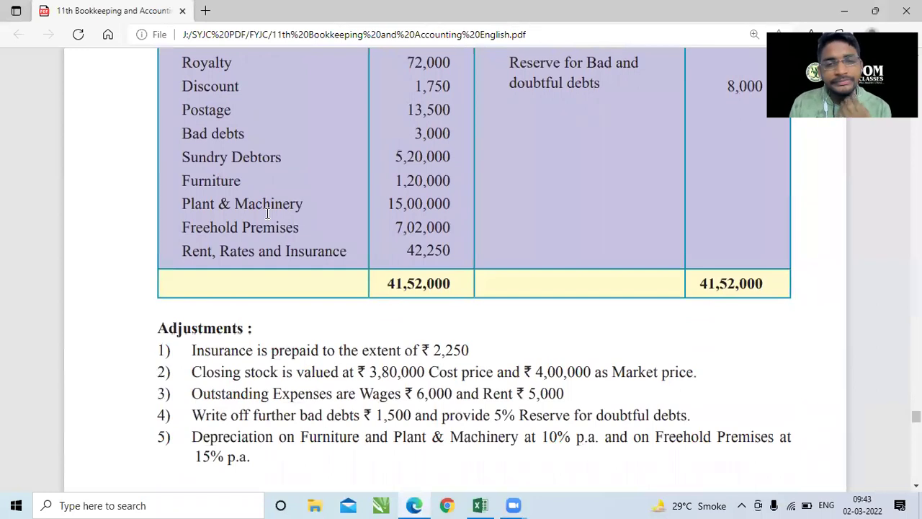
scroll(268, 214, down, 1)
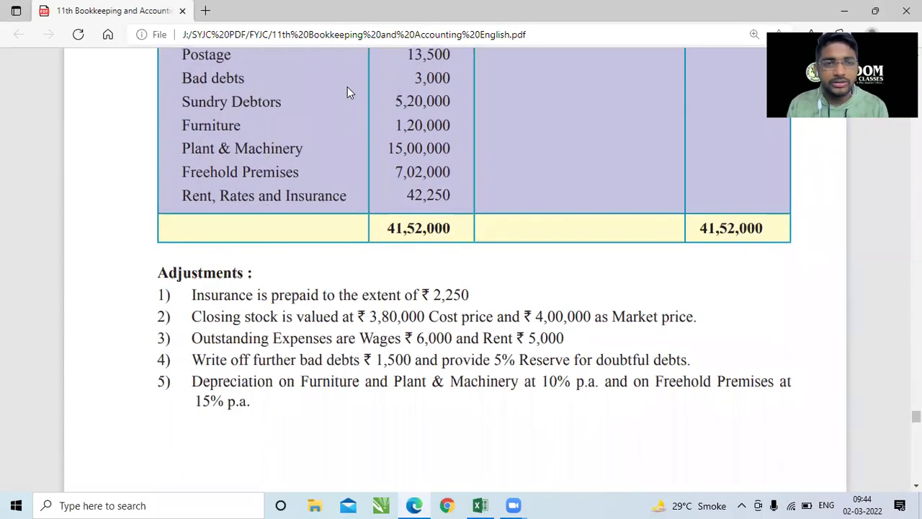
Step: Annotate adjustment 1, prepaid insurance, with the text "(-) insurance , asset"
click(481, 288)
text(())
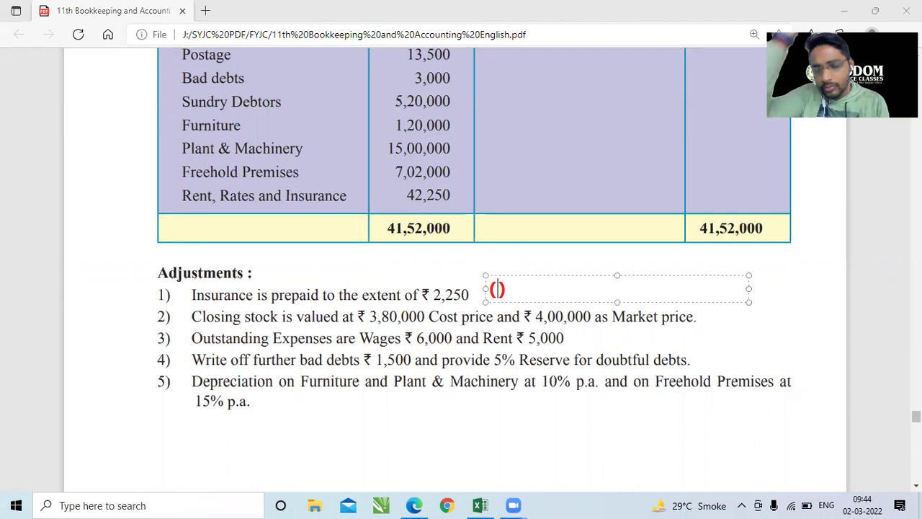
text(-)
key(Right)
text(i)
text(nsurance )
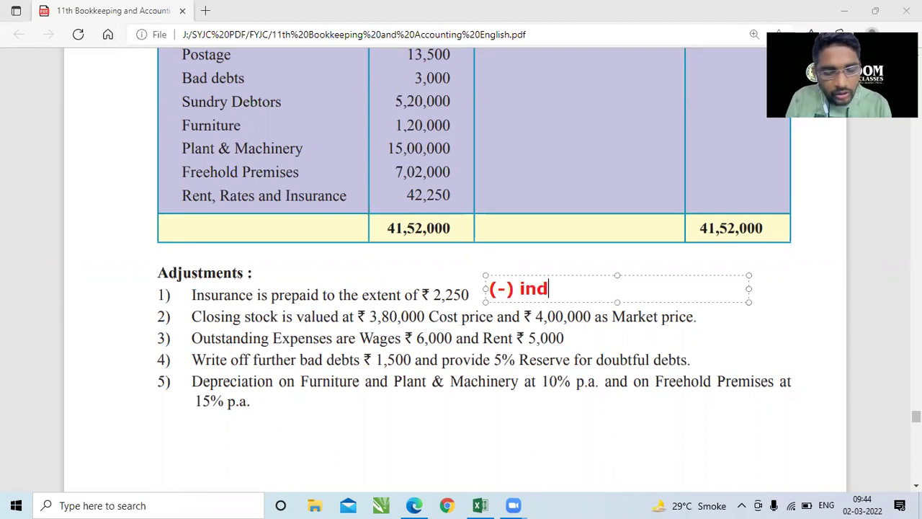
text(,  )
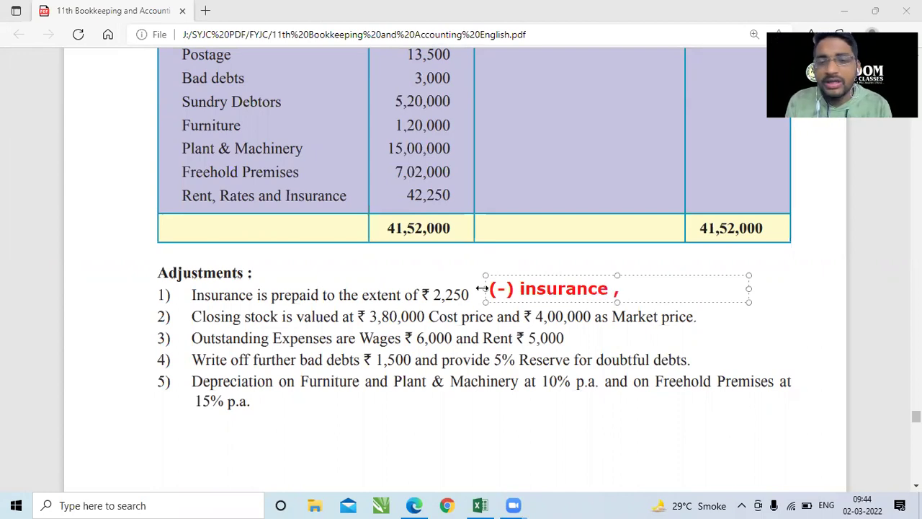
text(asset)
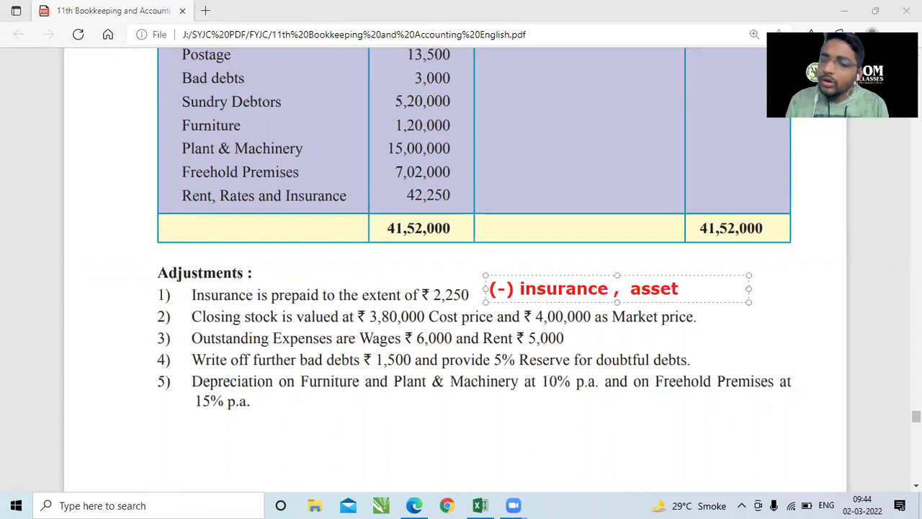
click(532, 346)
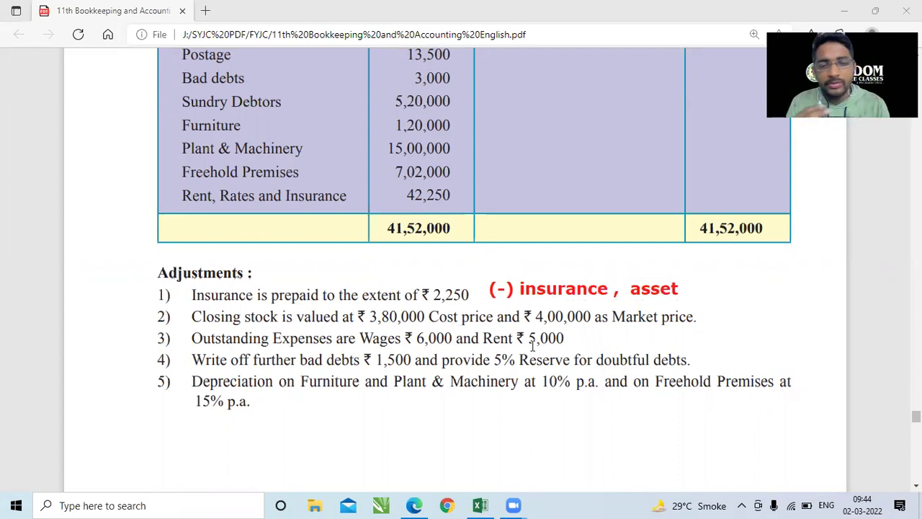
Step: Annotate adjustment 2, closing stock, with "tr-cr , b/s-ass" and underline its cost price of ₹ 3,80,000
click(704, 317)
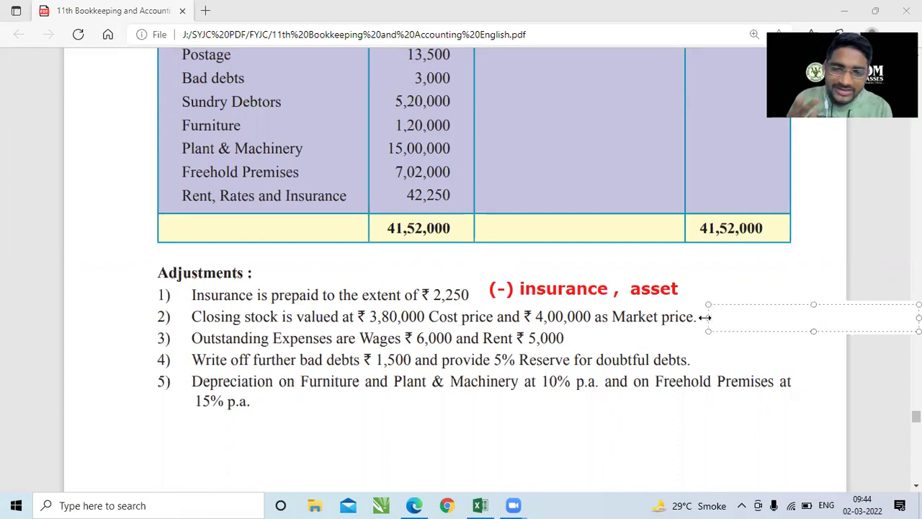
text(tr.c)
key(BackSpace)
key(BackSpace)
text(r )
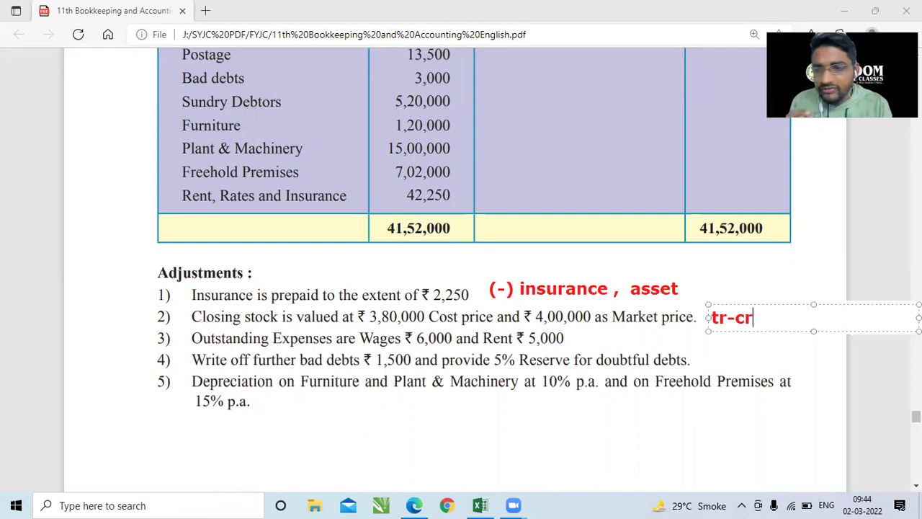
text(,)
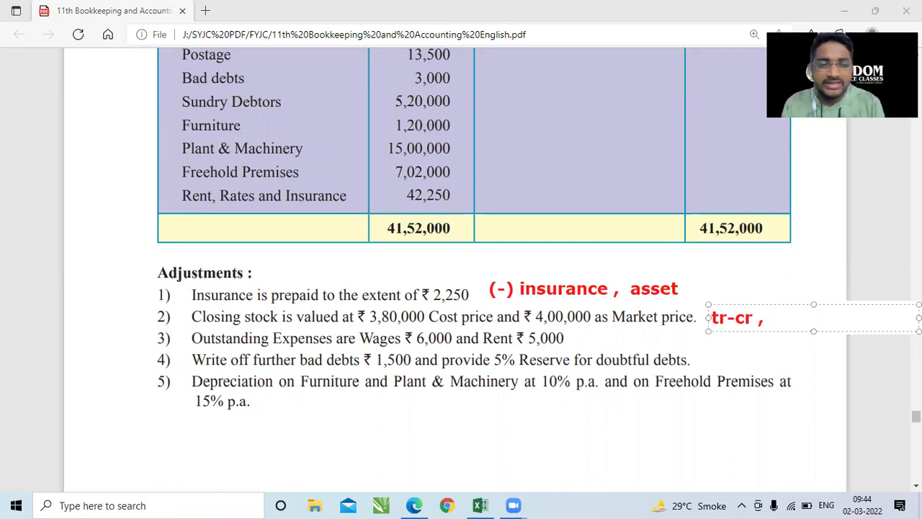
text(a)
key(BackSpace)
text(b/s-ass)
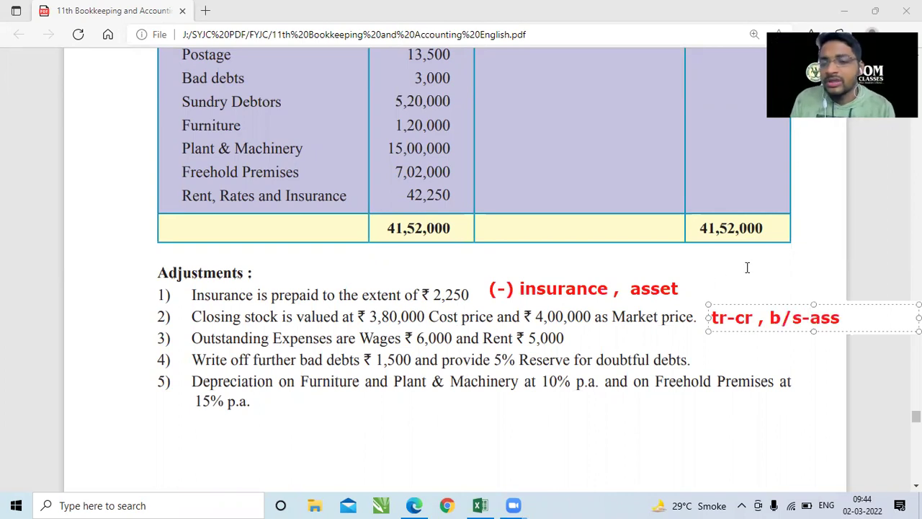
click(747, 267)
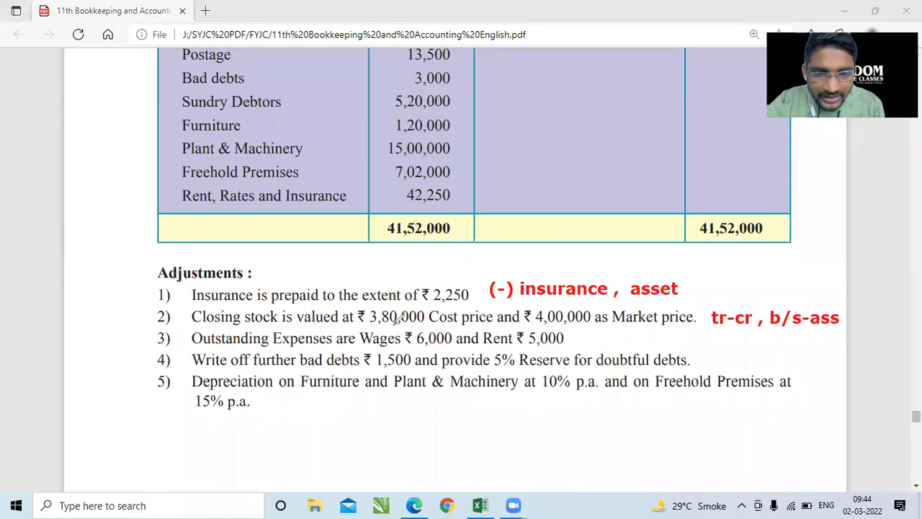
drag(360, 326, 441, 325)
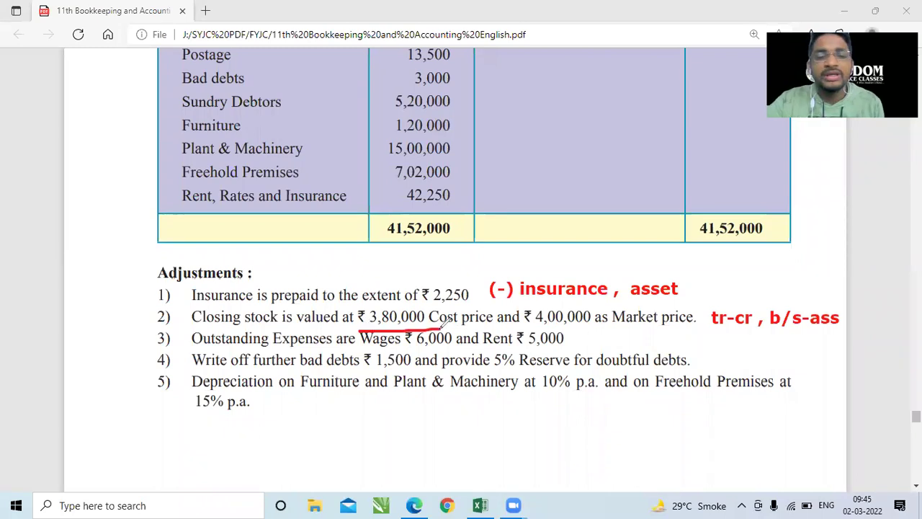
Step: Annotate adjustment 3, outstanding wages and rent, with the text "(+) expense , liability"
click(571, 338)
text(())
key(Left)
text(+)
key(Right)
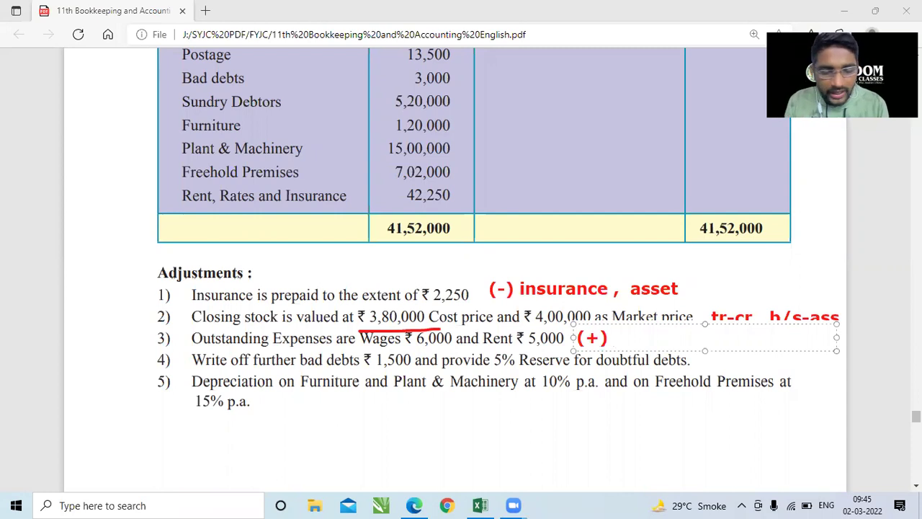
text(expense , )
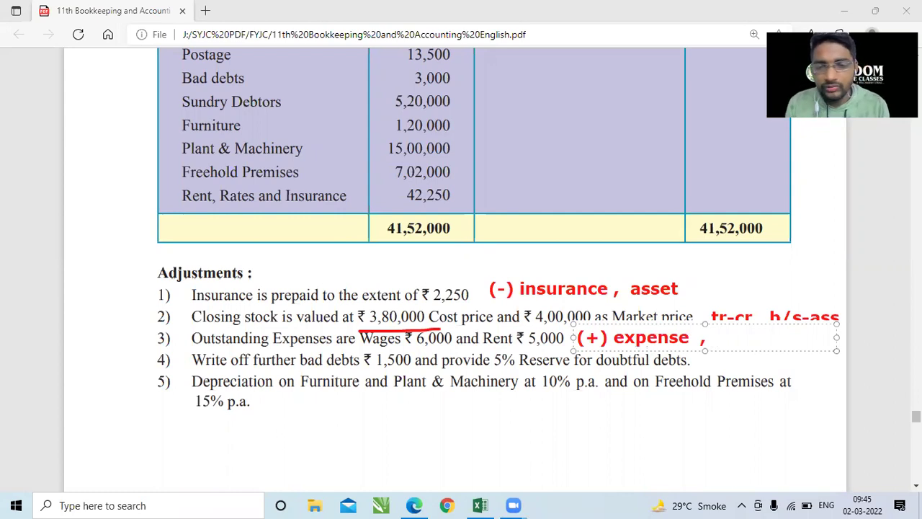
text(liaili)
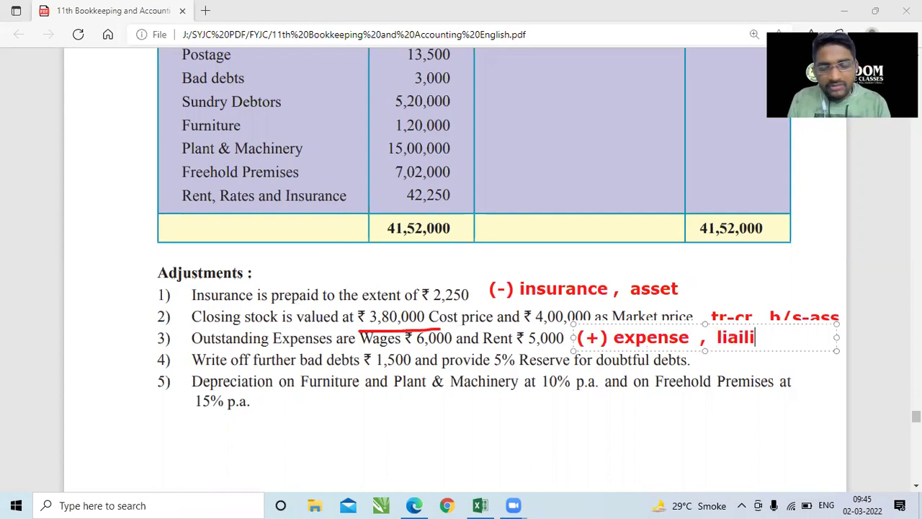
text(ty)
key(Left)
key(Left)
key(Left)
key(Left)
key(Left)
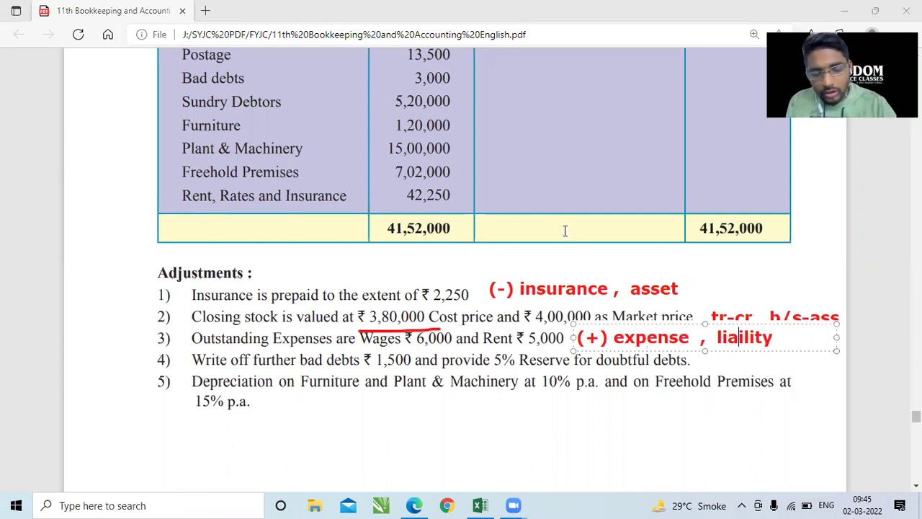
text(b)
click(555, 396)
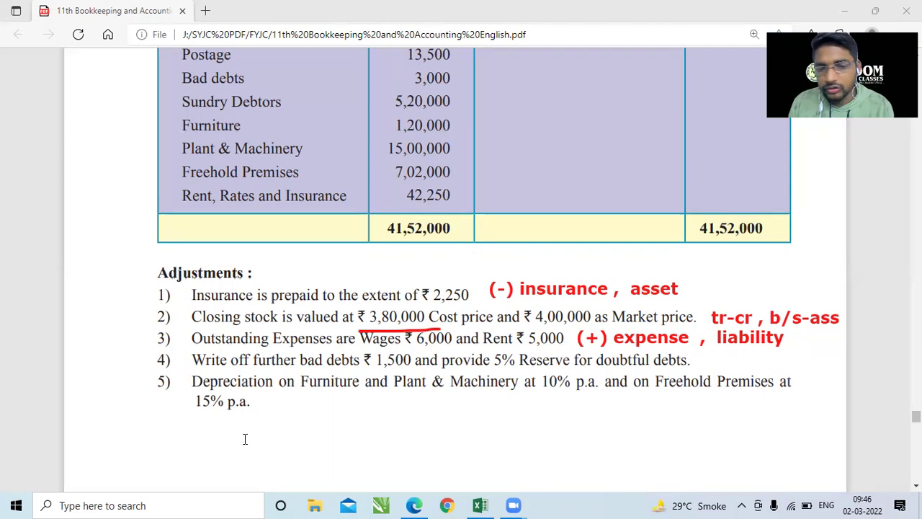
Step: Annotate adjustment 4, further bad debts, with the text "(-) debtors , (+) baddebts" on a single line beside it
click(695, 360)
text(())
key(Left)
text(-)
key(Right)
text(debtors , (+))
key(Left)
text(+)
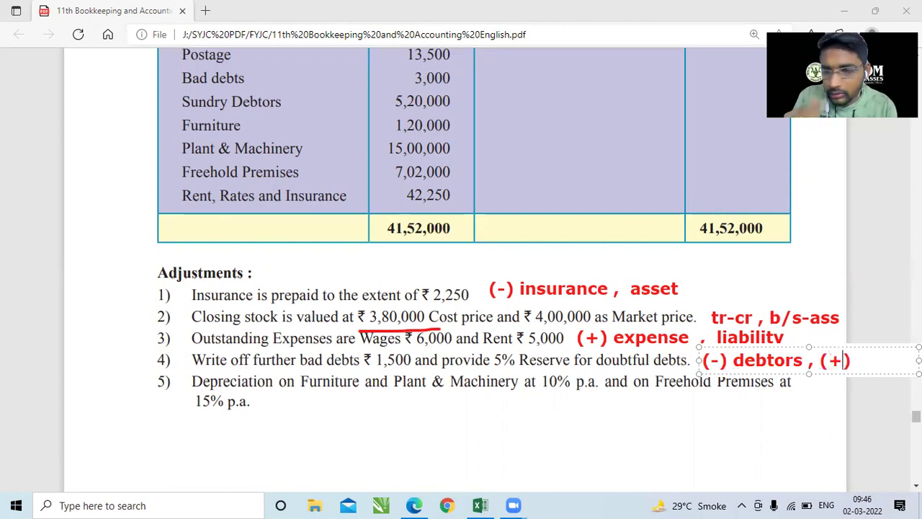
key(Right)
text(badde)
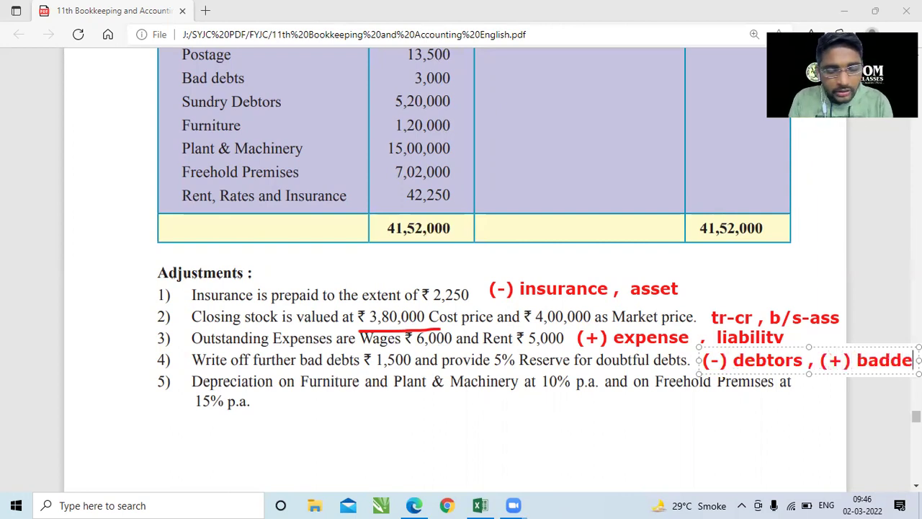
text(bts)
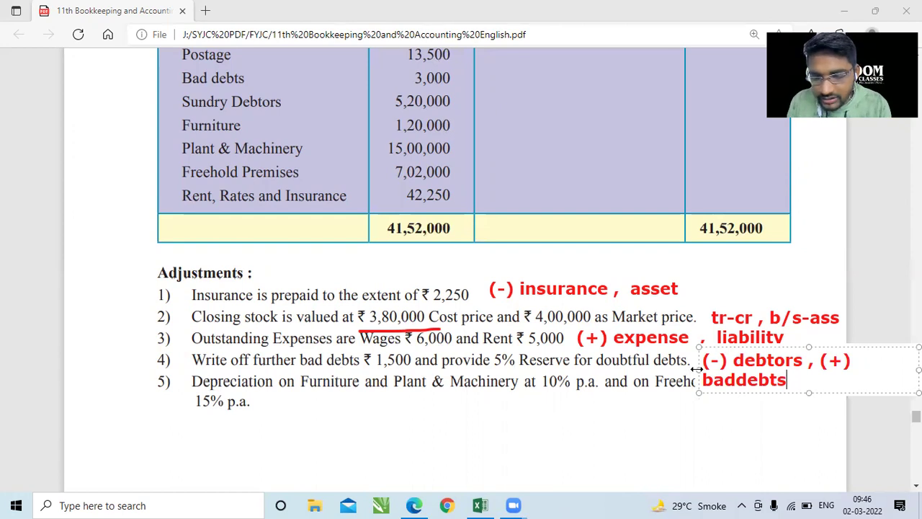
drag(697, 369, 660, 370)
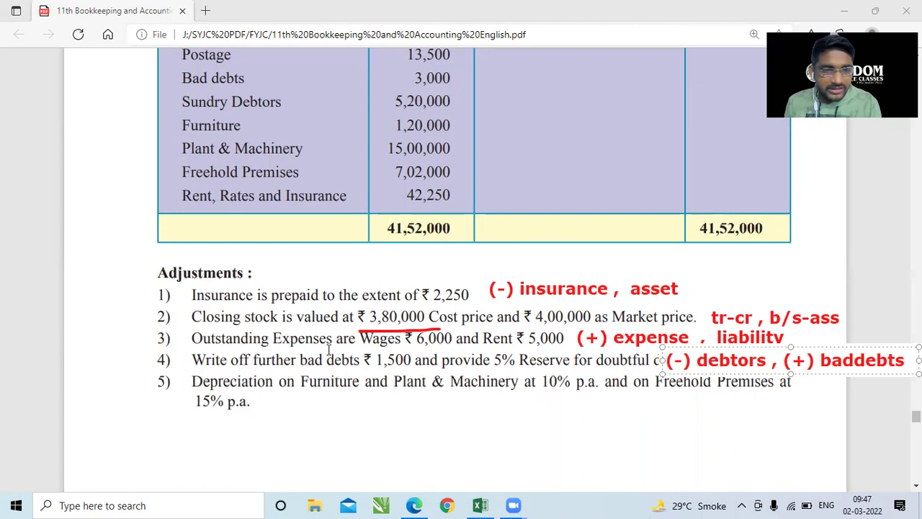
Step: Mark the Rent, Rates and Insurance row with a stroke and underline "Insurance" in adjustment 1 and "Rent" in adjustment 3
click(295, 84)
drag(185, 206, 102, 170)
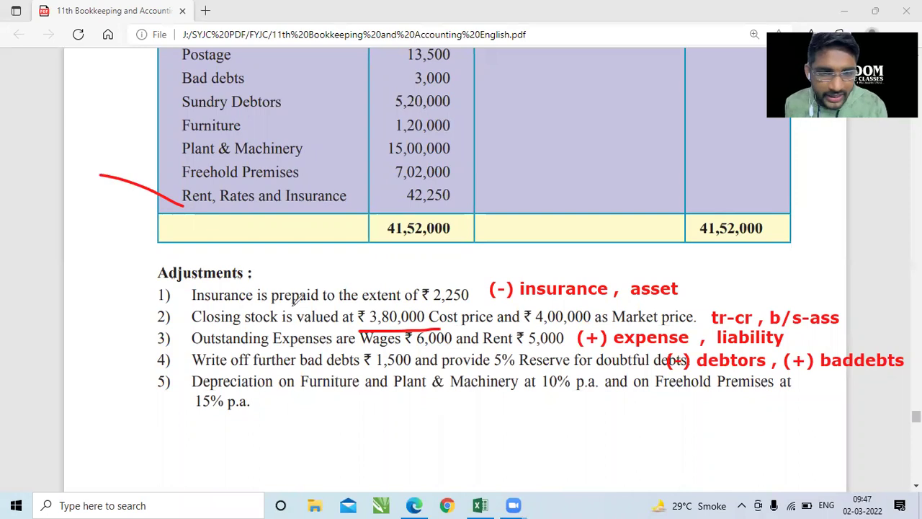
drag(190, 302, 254, 303)
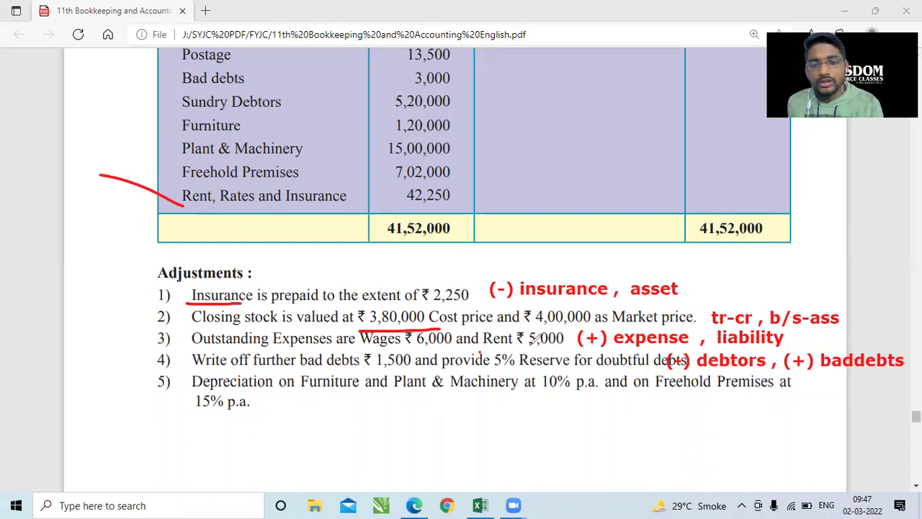
drag(477, 348, 520, 346)
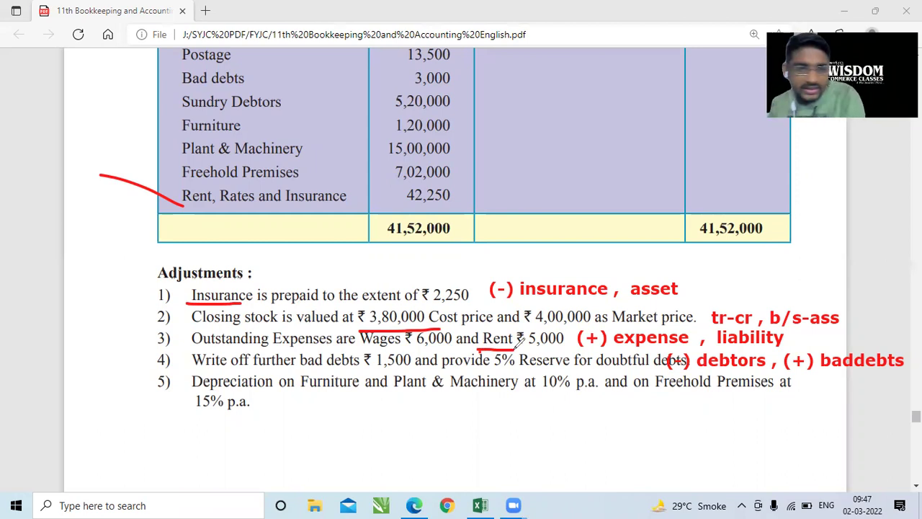
Step: Mark the Freehold Premises, Plant & Machinery and Furniture rows and annotate adjustment 5, depreciation, with "(-) asset , p&l-dr"
drag(172, 171, 126, 160)
mouse_move(98, 132)
mouse_down()
mouse_move(155, 152)
mouse_move(144, 132)
mouse_up()
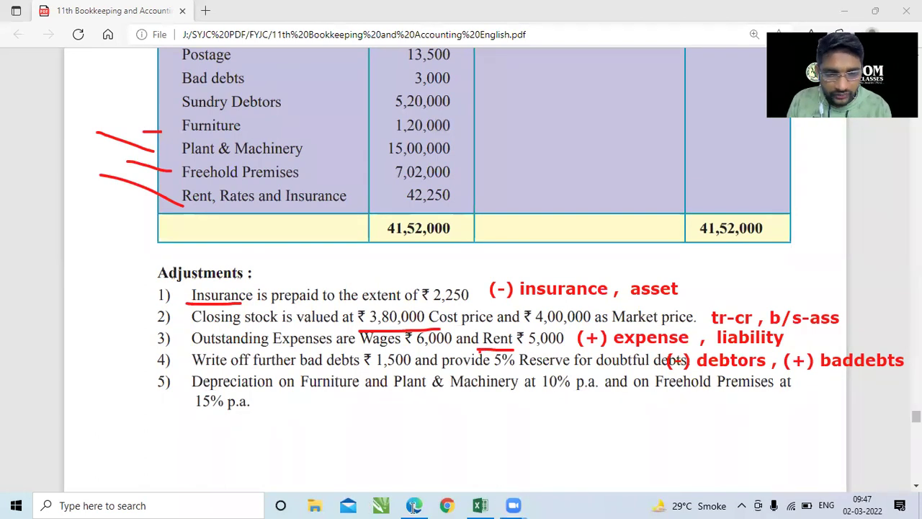
click(282, 409)
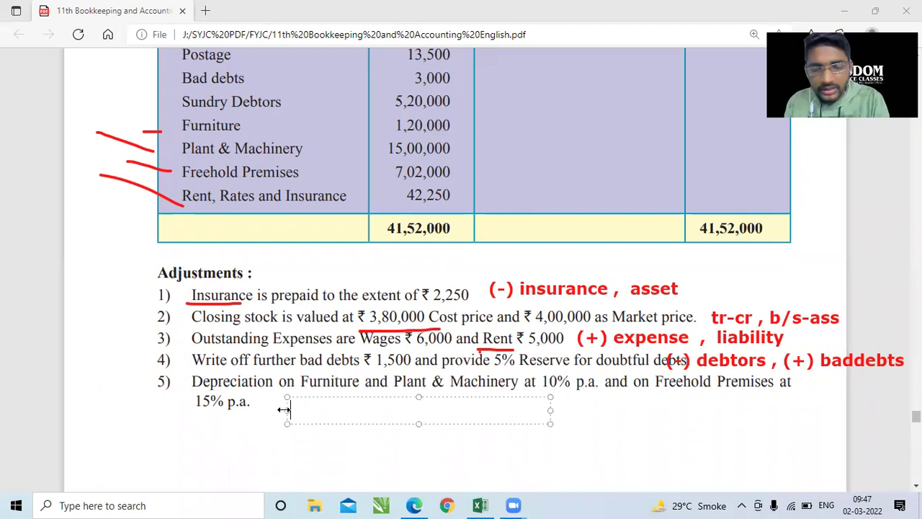
text((0)
key(BackSpace)
text(-) asset)
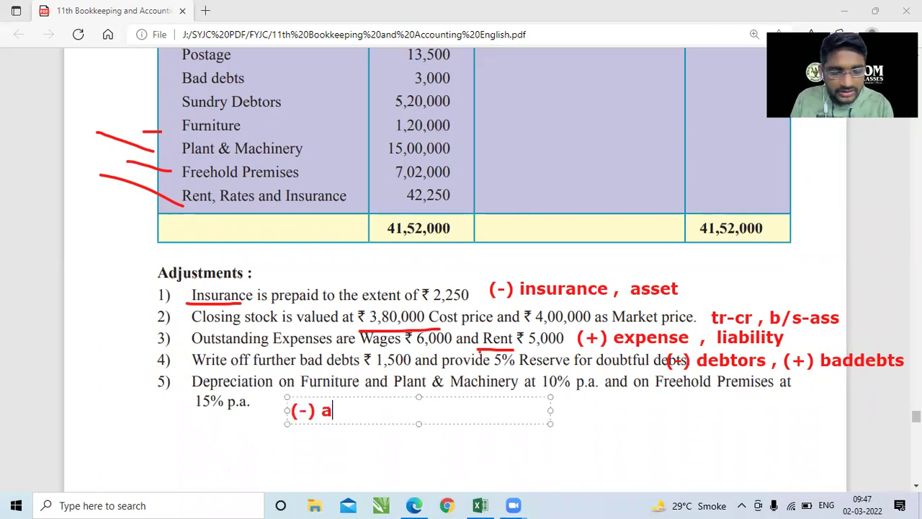
text(&l-dr)
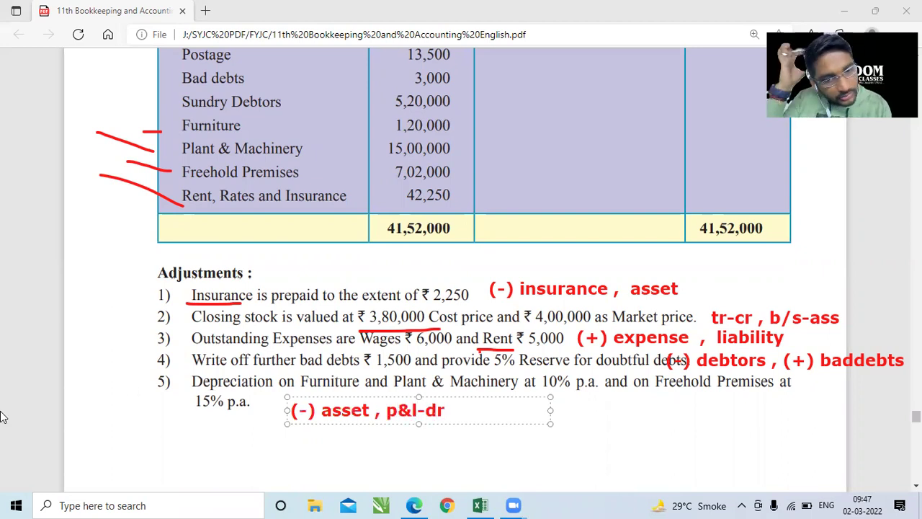
key(Escape)
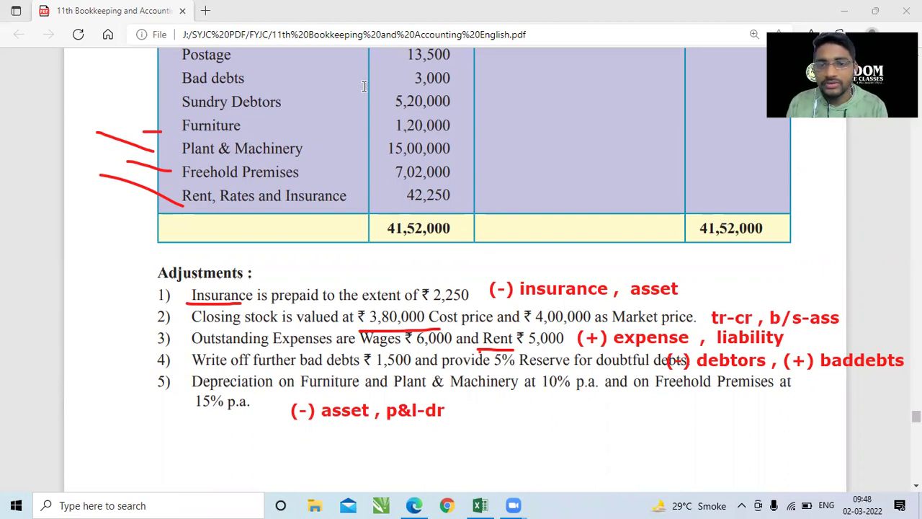
Step: Clear all annotations from the PDF page and switch to the Excel workbook "FYJC Accounts Testbook Sums"
key(Escape)
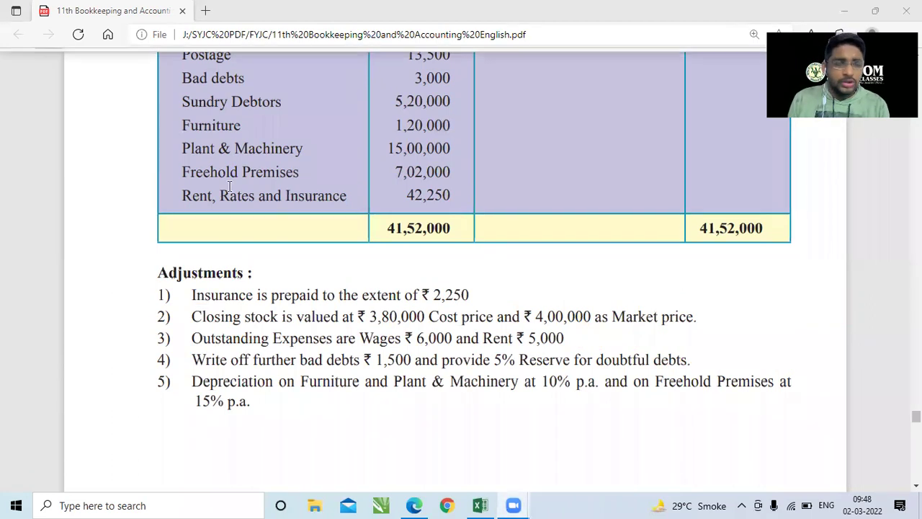
key(alt+Tab)
key(alt+Tab)
key(alt+Tab)
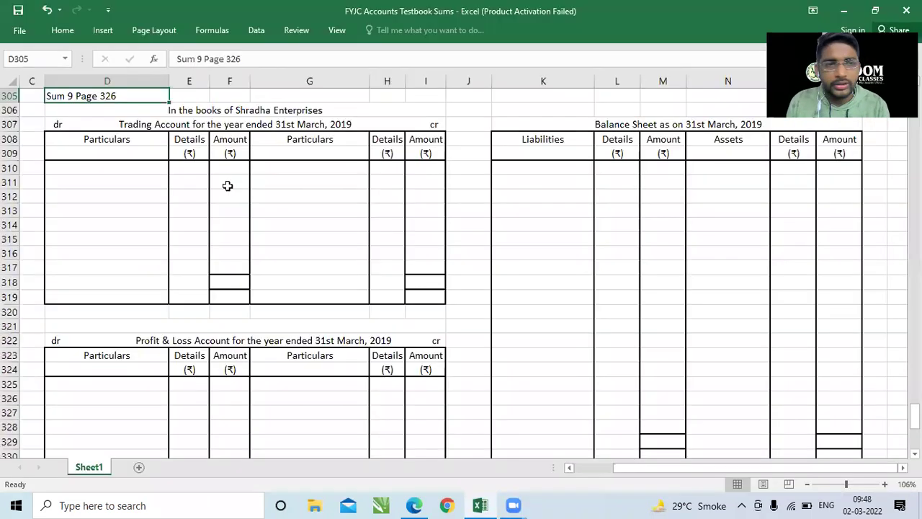
Step: Examine the blank Trading Account and Profit & Loss Account formats for Shradha Enterprises under Sum 9 Page 326
click(144, 140)
key(Up)
key(Up)
key(Up)
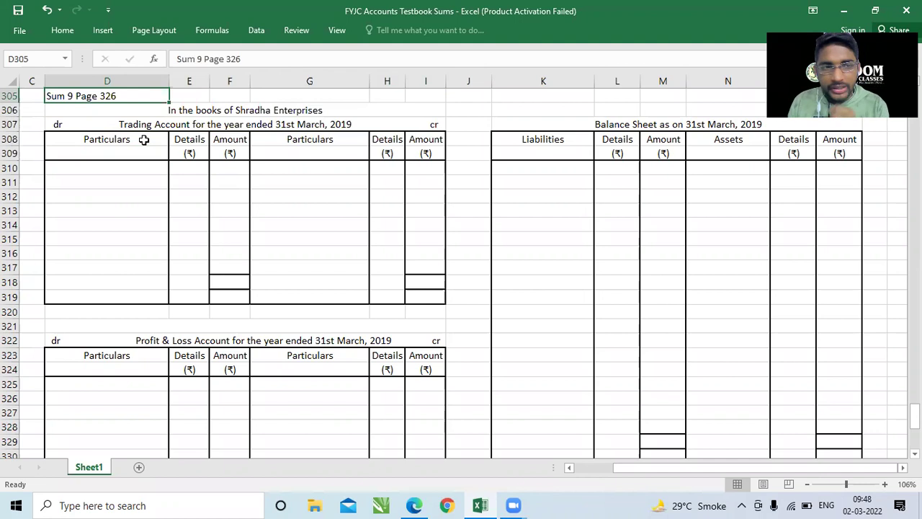
scroll(144, 139, up, 1)
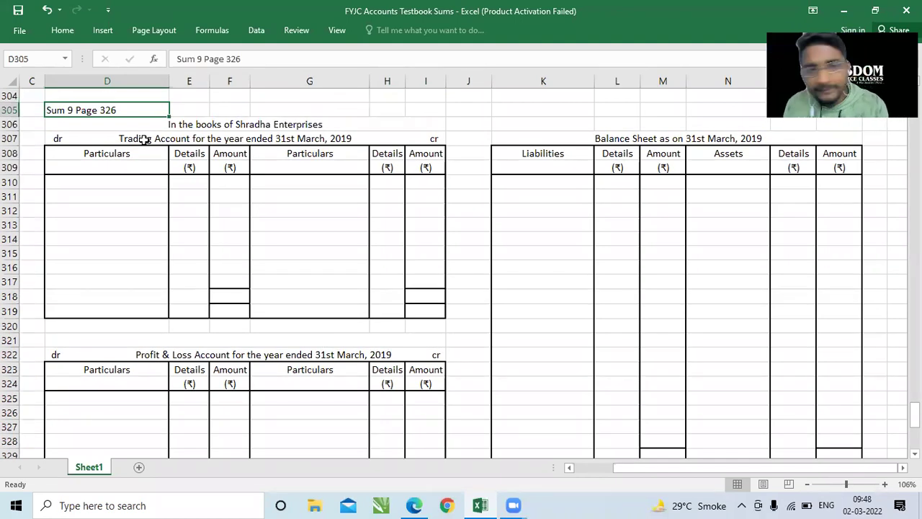
key(Down)
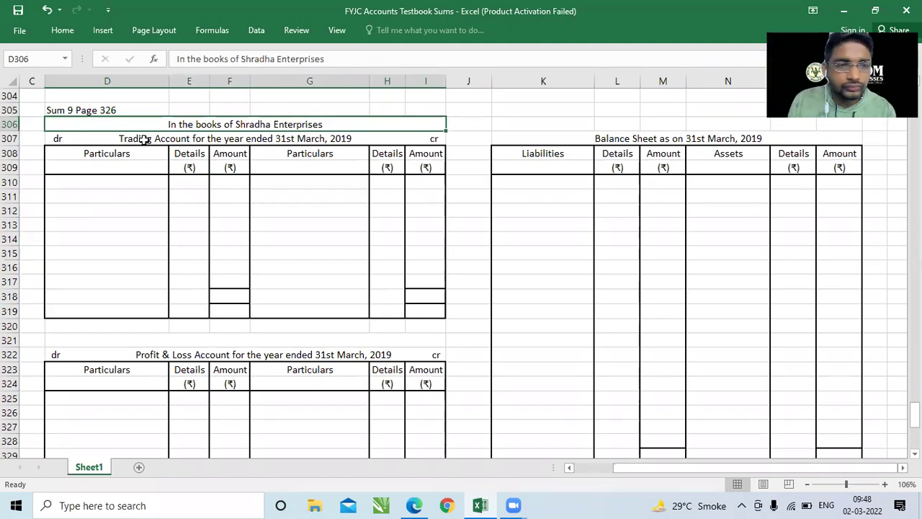
key(Down)
key(Down)
key(Down)
key(Down)
key(Down)
key(Down)
key(Down)
key(Down)
key(Down)
key(Down)
key(Down)
key(Down)
key(Down)
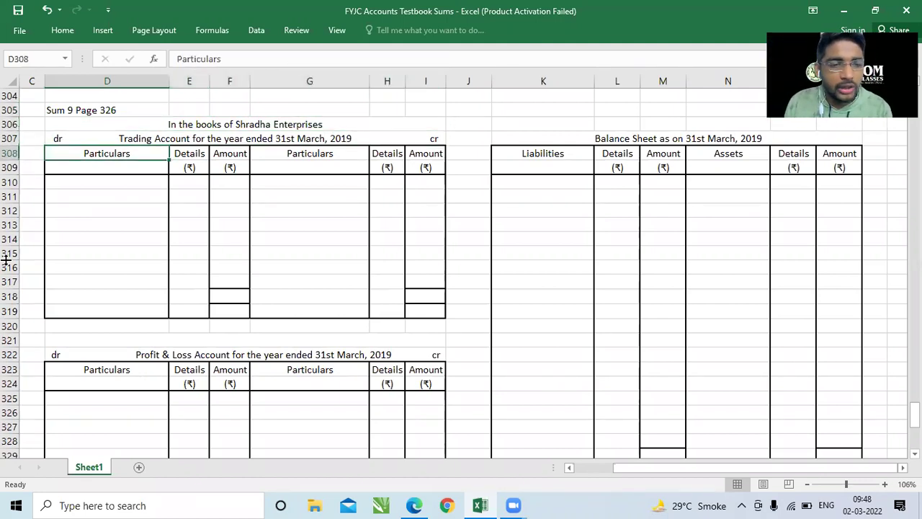
key(Down)
key(Down)
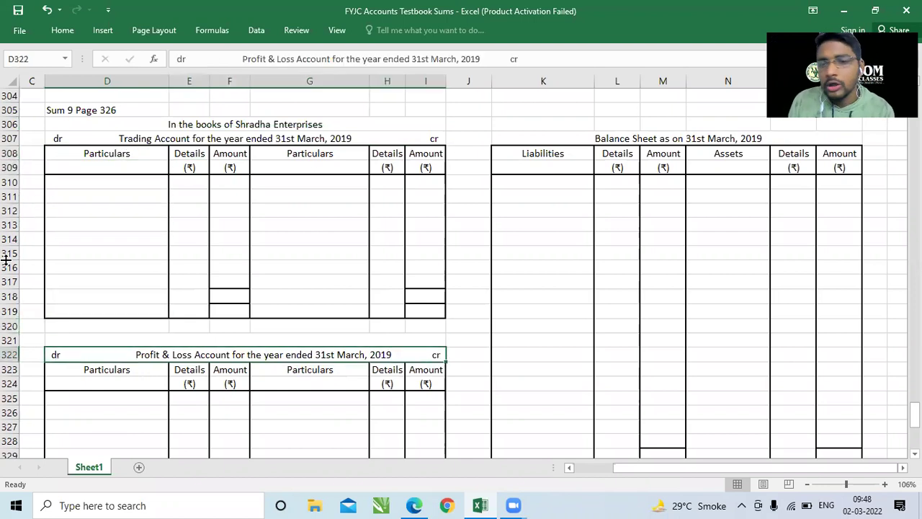
Step: Examine the Balance Sheet format and its heading beside the Trading Account
click(541, 138)
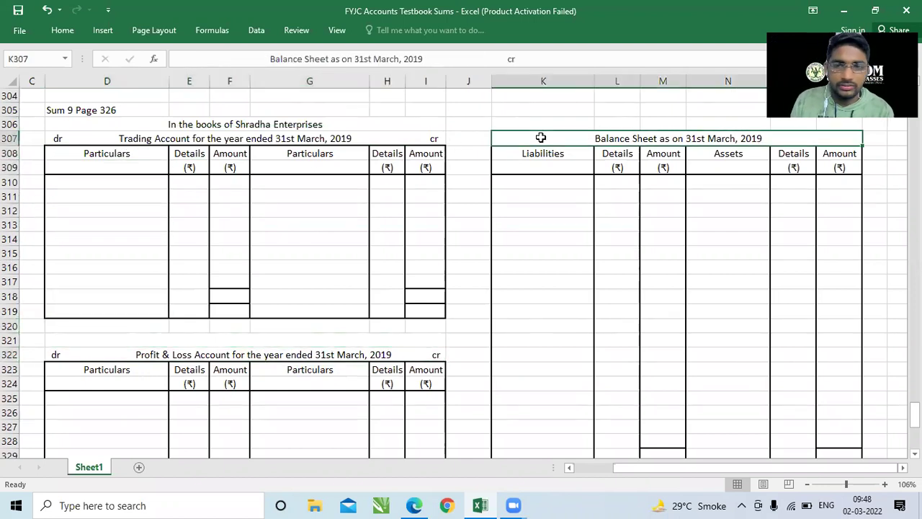
key(Left)
key(Left)
key(Right)
key(Right)
key(Left)
key(Left)
key(Right)
key(Right)
key(Right)
key(Left)
key(Left)
key(Left)
key(Left)
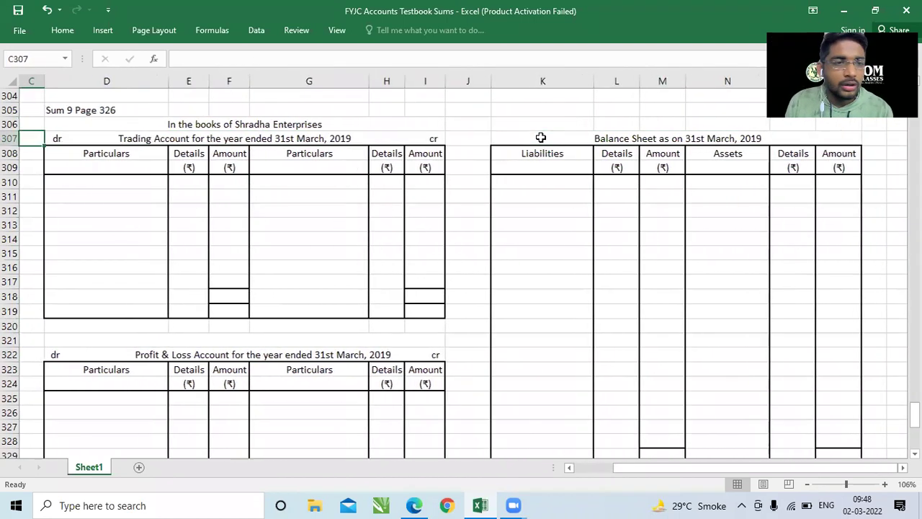
key(Right)
key(Right)
key(Right)
key(Left)
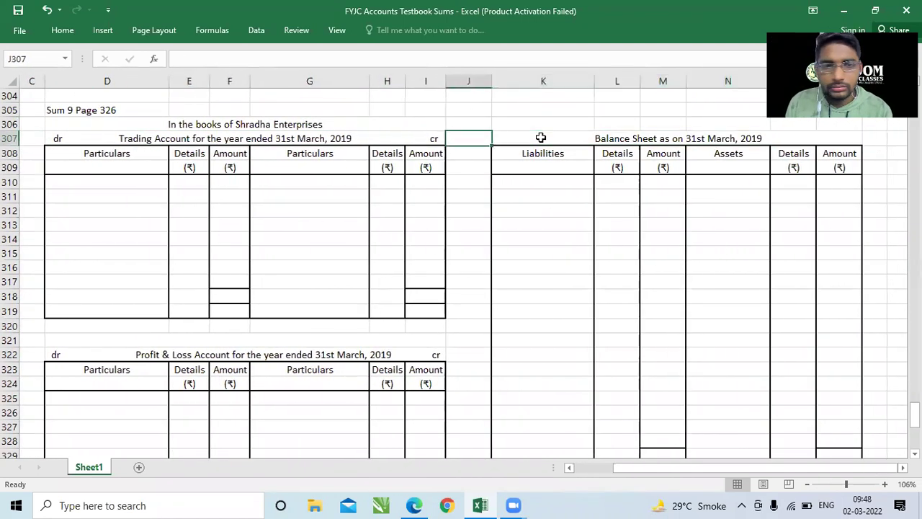
key(Left)
key(Down)
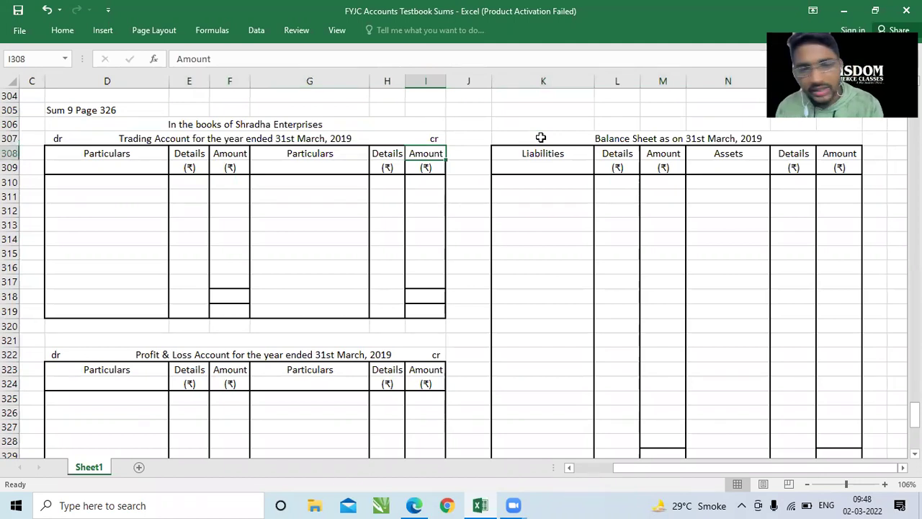
Step: Enter "To opening stock", "To purchase" and "Less : purchase" as the first debit-side particulars of the Trading Account
click(123, 188)
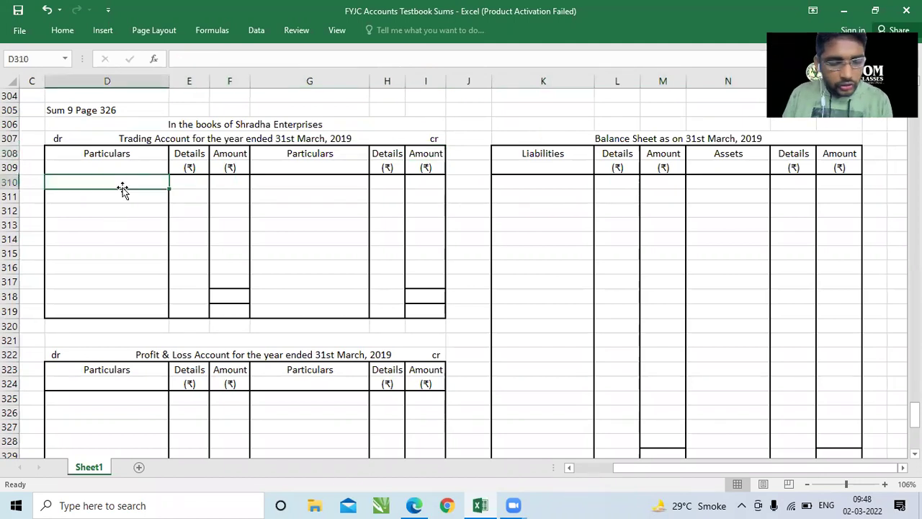
text(To opening)
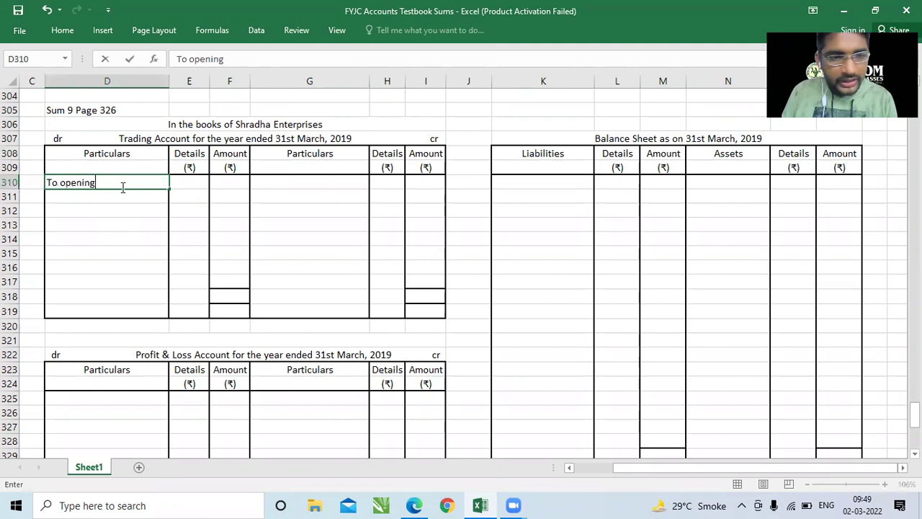
text( stock)
key(Return)
text(To purchase)
key(Return)
text(Less : purchase)
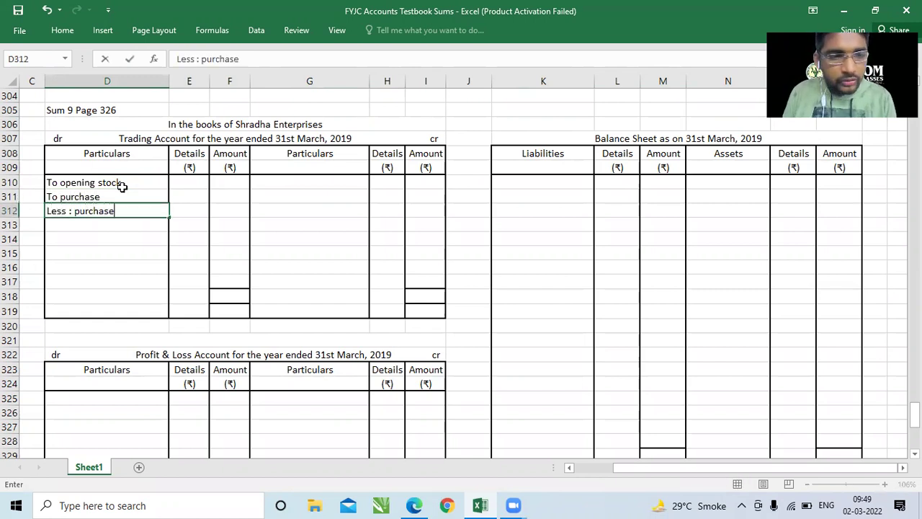
key(Return)
Step: Enter "By sales" and "Less : sales return" as the first credit-side particulars of the Trading Account
key(Right)
key(Up)
key(Up)
key(Right)
key(Right)
key(Up)
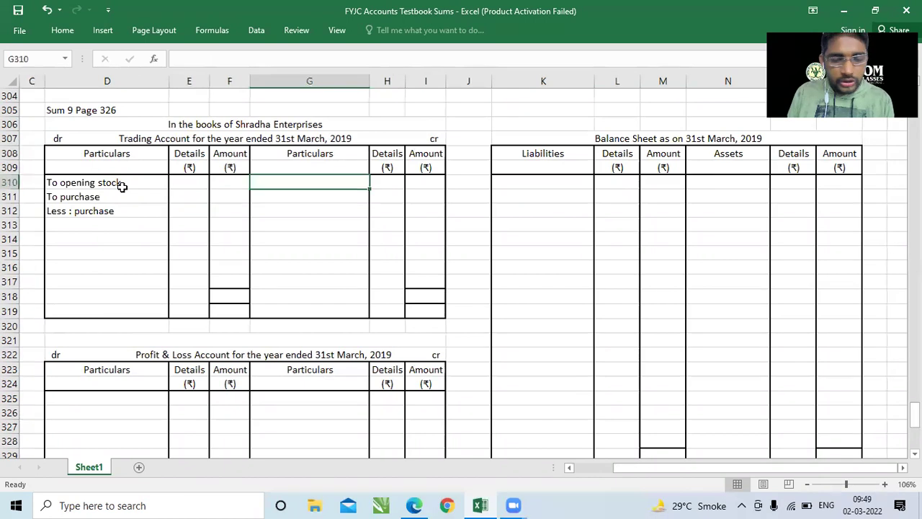
text(By sales)
key(Return)
text(Less : sales return)
key(Return)
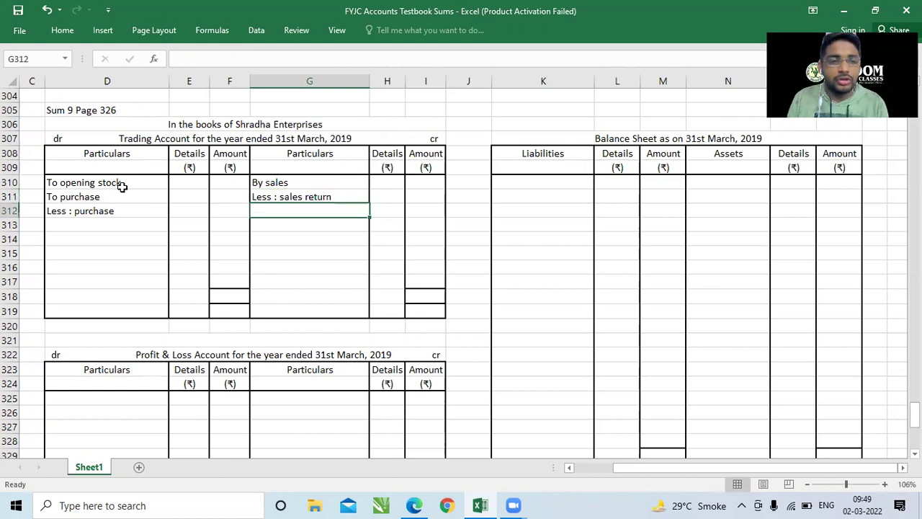
Step: Enter 240000 as the opening stock amount on the debit side of the Trading Account
click(215, 184)
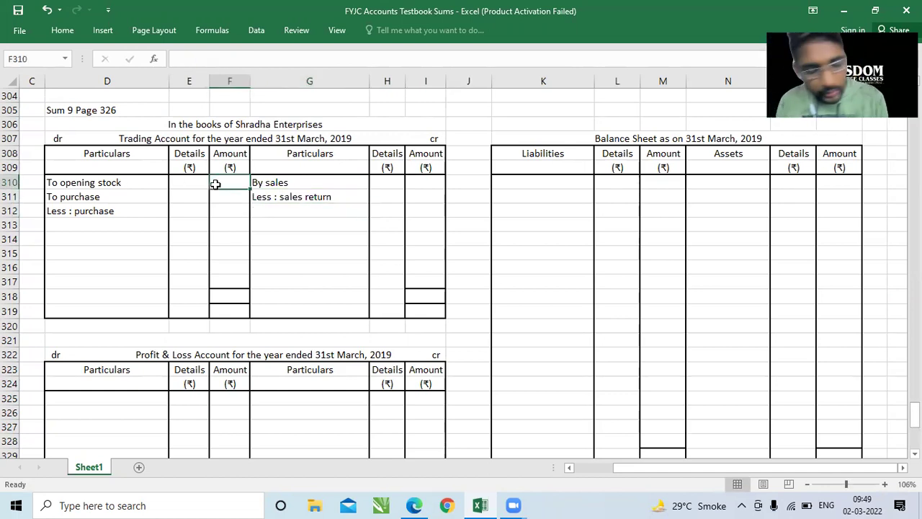
text(240000)
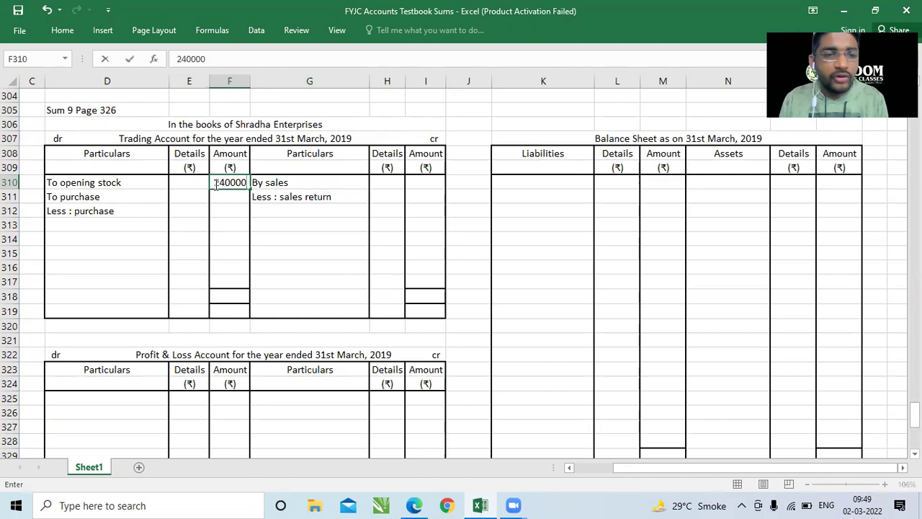
key(Return)
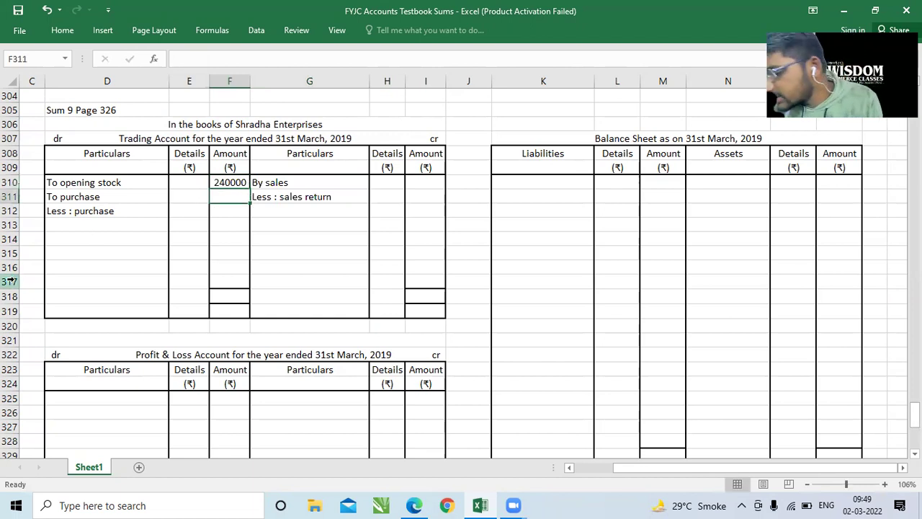
Step: Enter the purchase figure 850000 and transfer it from the debit-side Amount column to the Details column
text(850000)
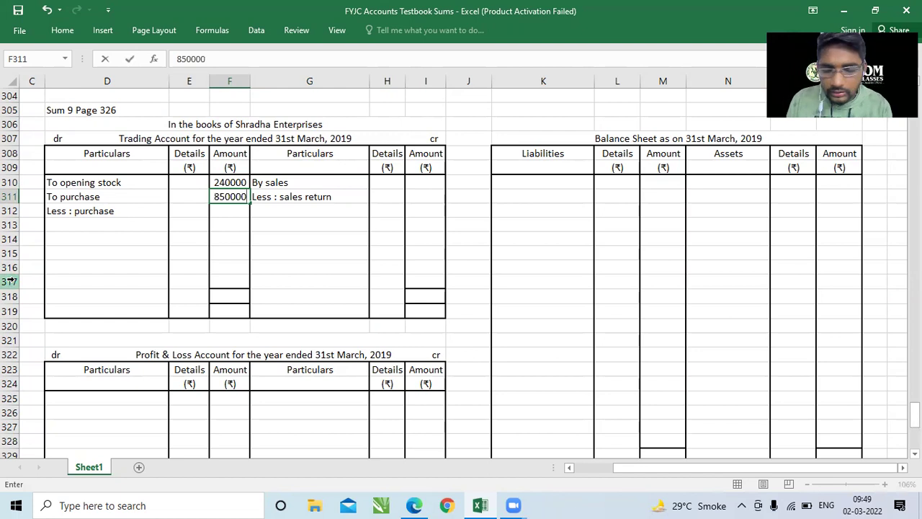
key(Up)
key(Down)
key(ctrl+c)
key(Left)
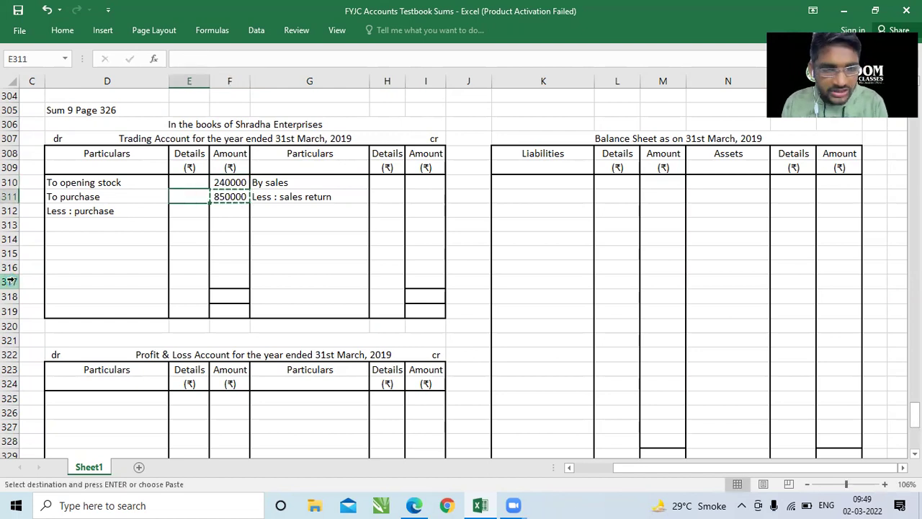
key(ctrl+v)
key(Right)
key(Escape)
key(Delete)
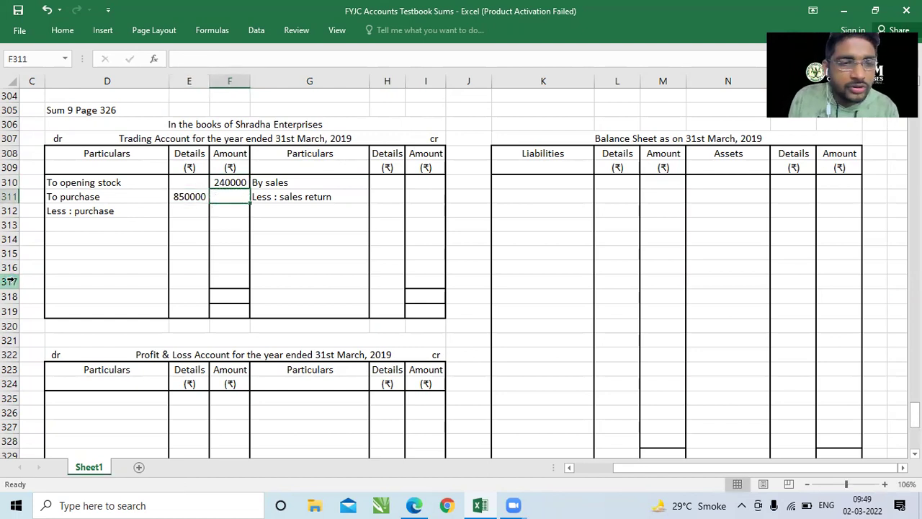
key(Left)
key(Down)
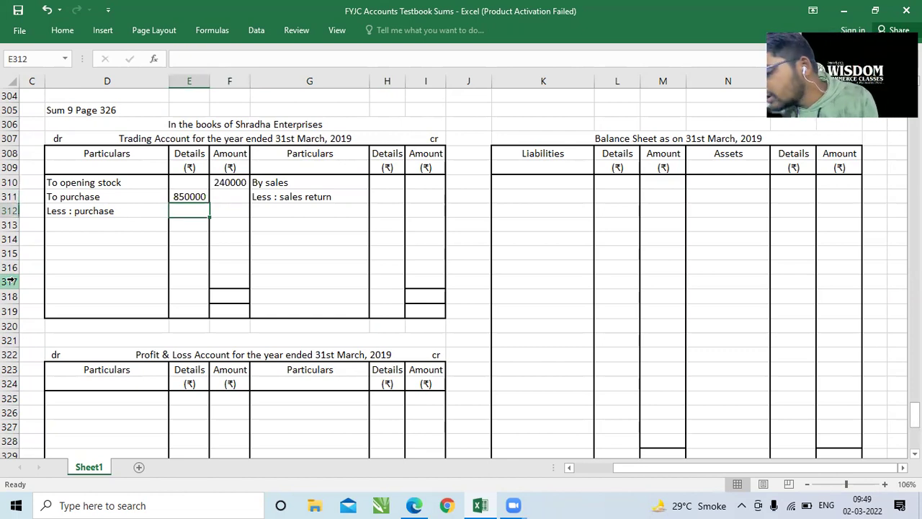
Step: Reword the credit-side deduction under "By sales" in the Trading Account as "Less : return inward"
key(Right)
key(Right)
key(Right)
key(Up)
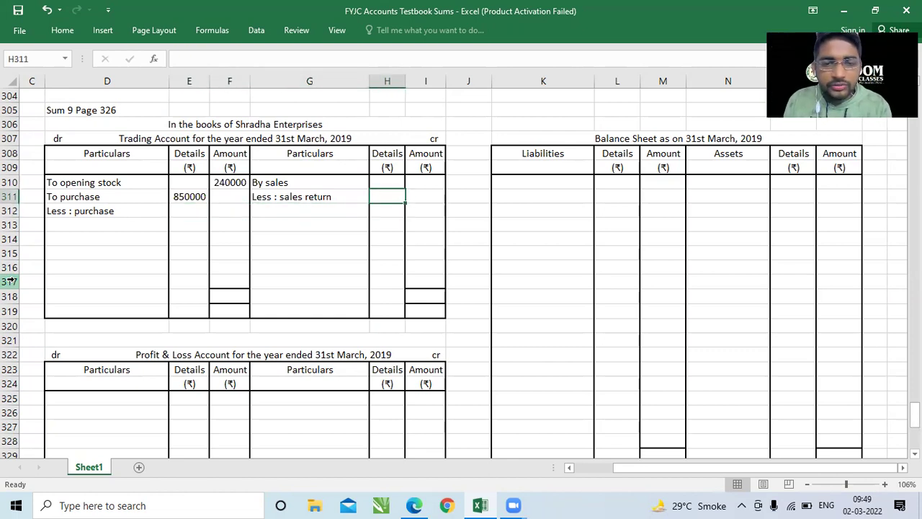
key(Left)
key(F2)
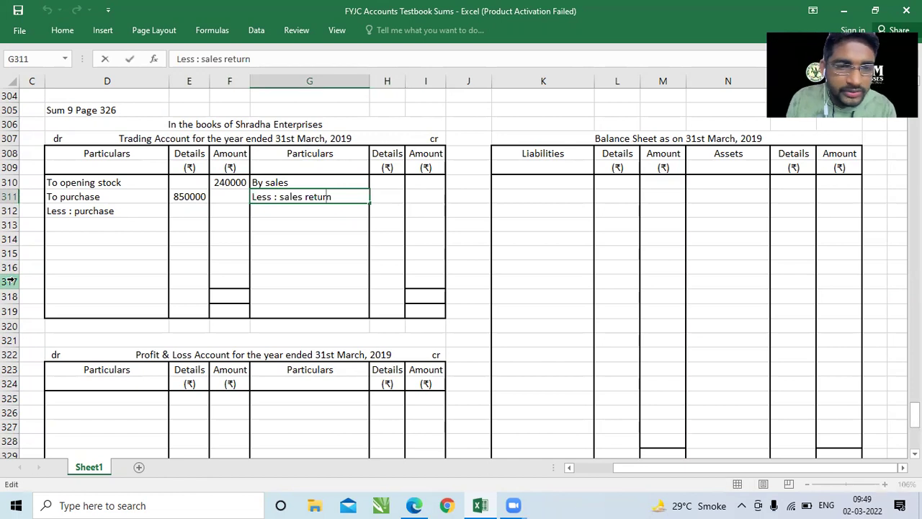
key(BackSpace)
key(BackSpace)
key(BackSpace)
key(BackSpace)
key(BackSpace)
key(BackSpace)
key(End)
text(inward)
key(Tab)
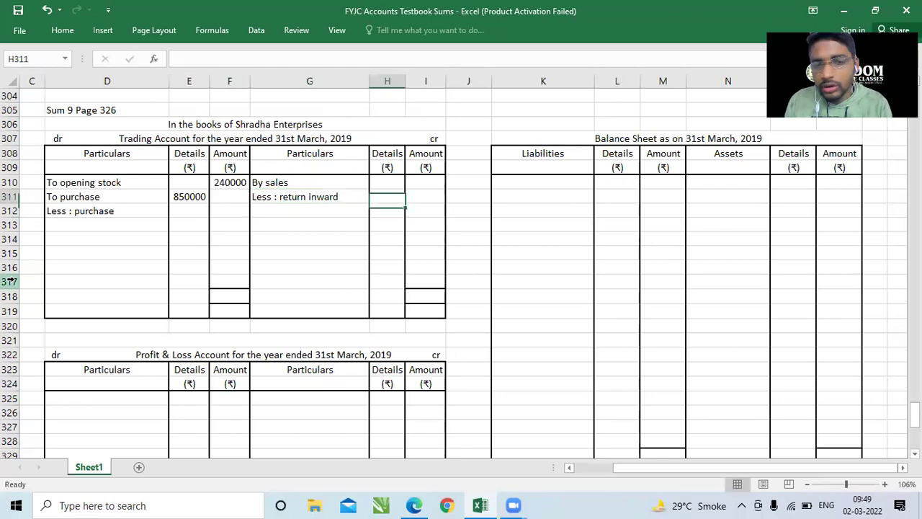
Step: Enter the return inward deduction as (15000) in the credit-side Details column of the Trading Account
text(())
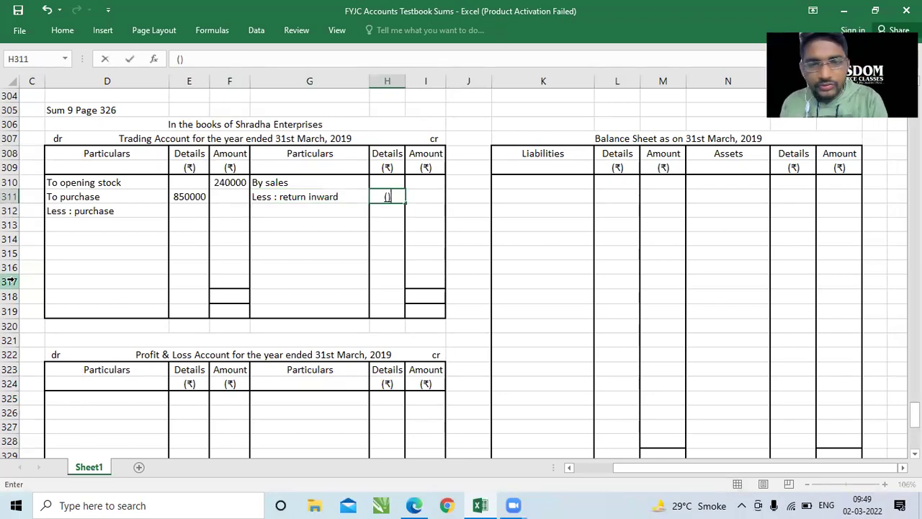
text(15000)
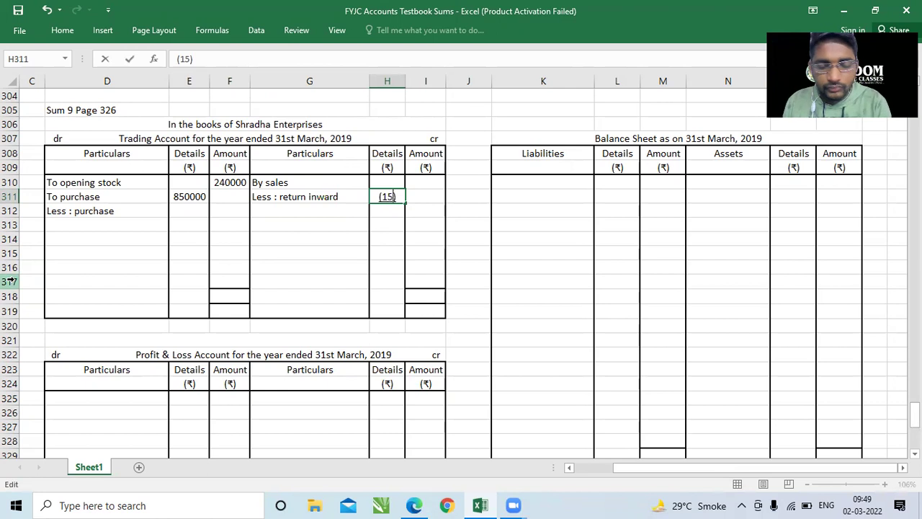
key(Return)
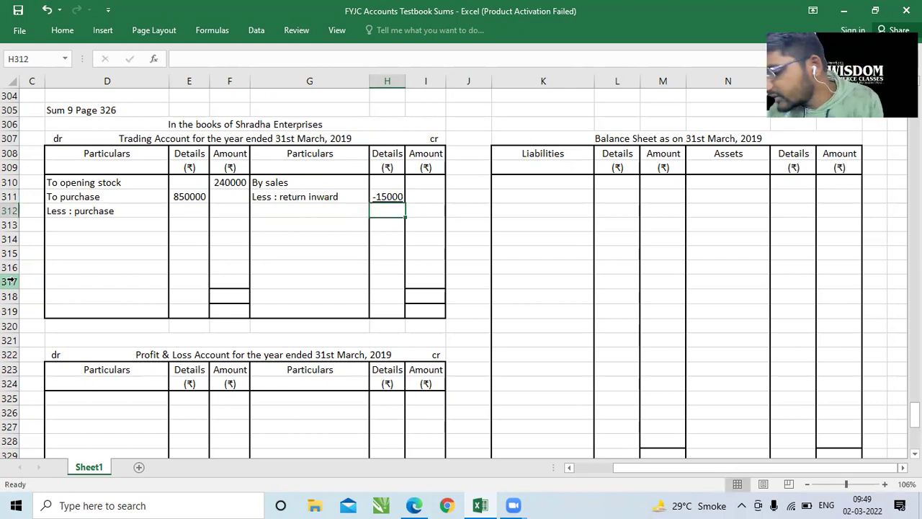
Step: Add "To wages" below the purchase deduction in the Trading Account, with 29000 in the Details column
click(96, 223)
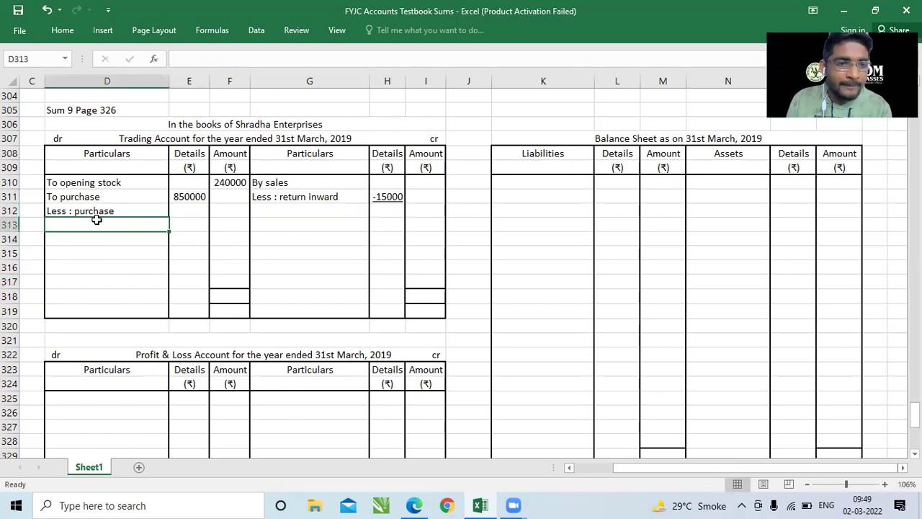
text(To wages)
key(Tab)
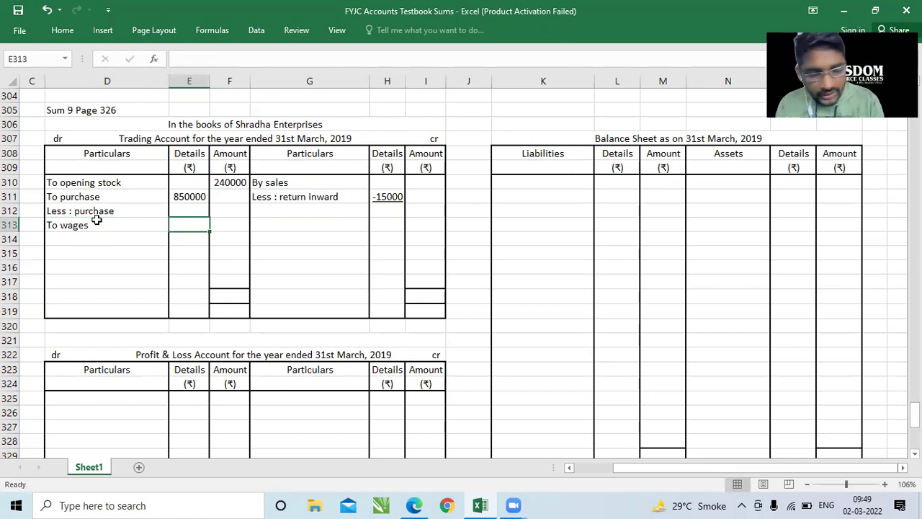
text(29000)
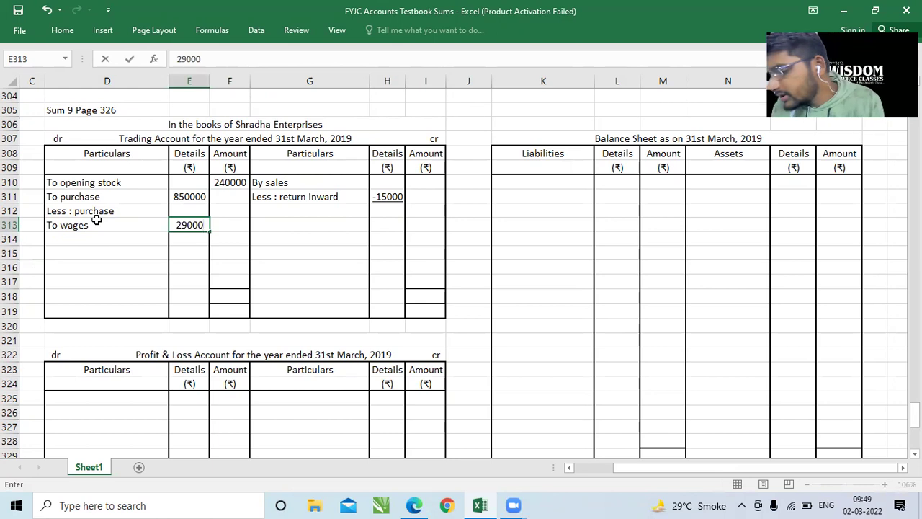
key(Return)
Step: Add "To power & fuel" to the Trading Account's debit side with an amount of 21800, leaving one blank row after wages
key(Return)
text(To pow)
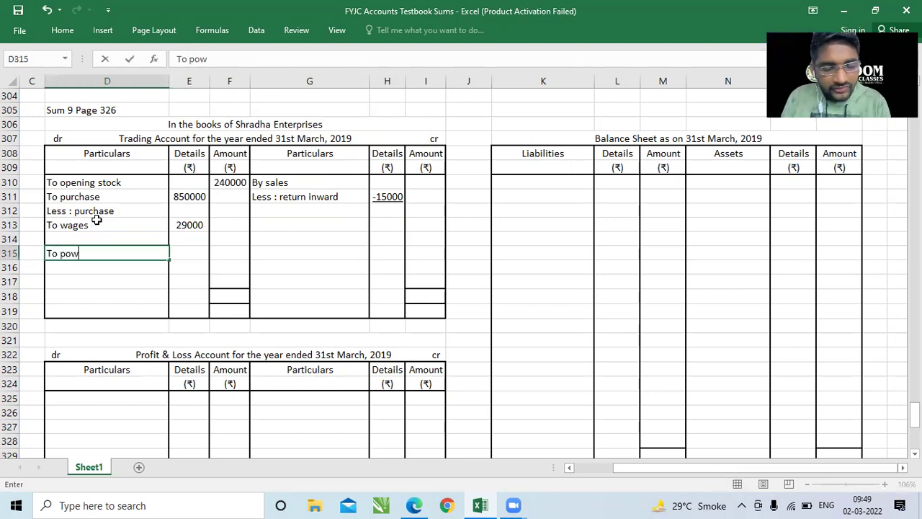
text(er & fu)
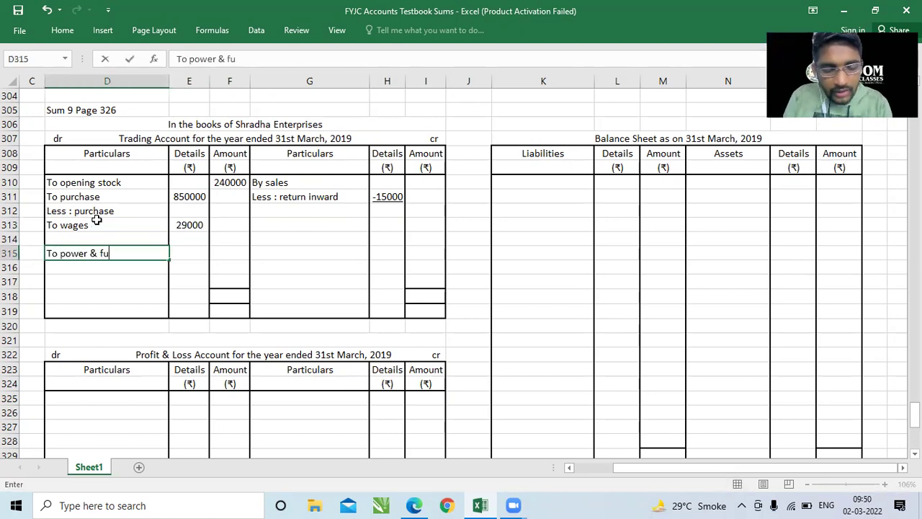
text(el)
key(Tab)
key(Tab)
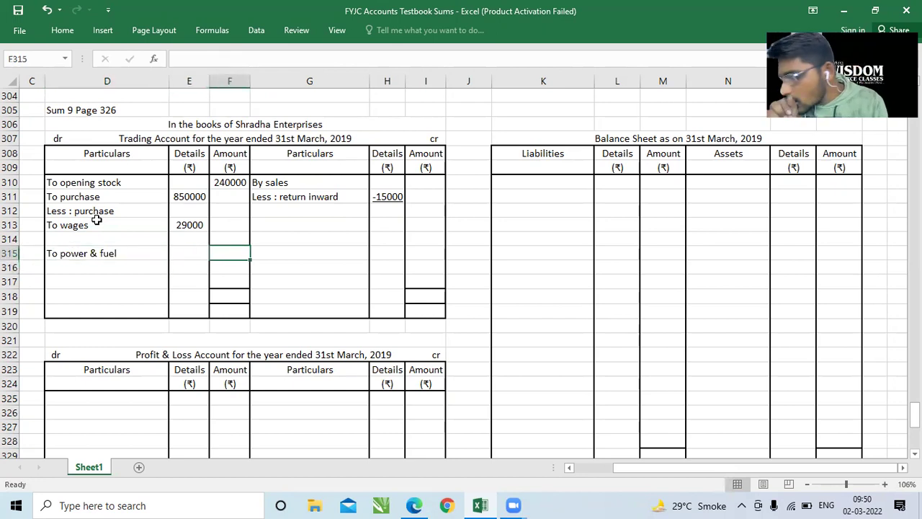
text(21800)
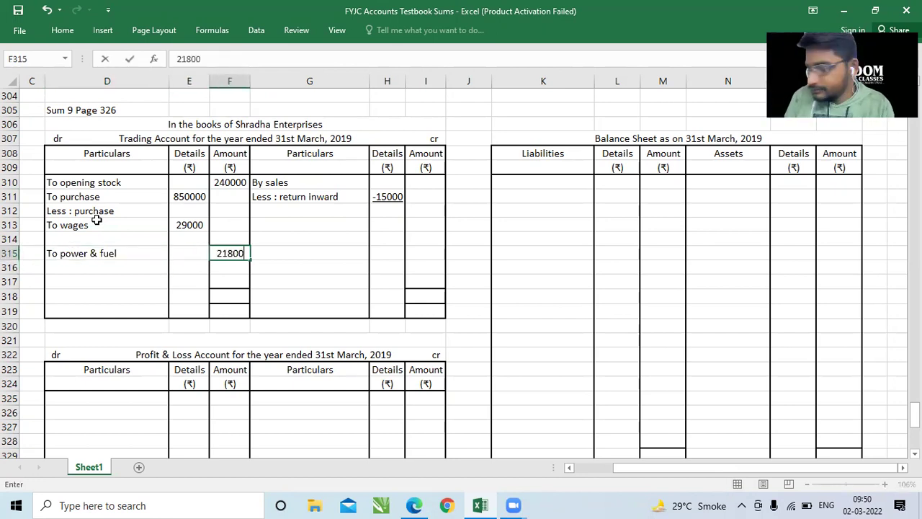
key(Return)
key(Return)
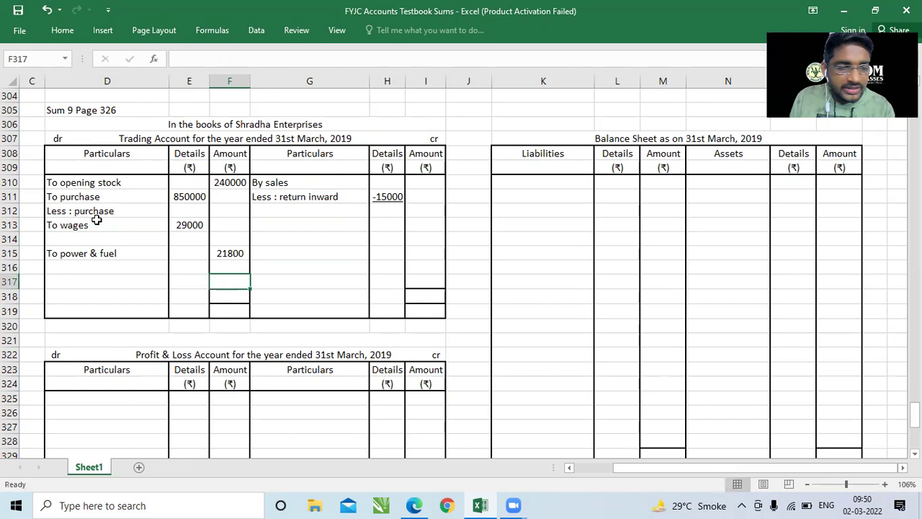
Step: Enter "To travalling expense" in the second debit row of the Profit & Loss Account with an amount of 14700
key(Down)
key(Down)
key(Down)
key(Down)
key(Down)
key(Down)
key(Down)
key(Left)
key(Left)
key(Down)
key(Down)
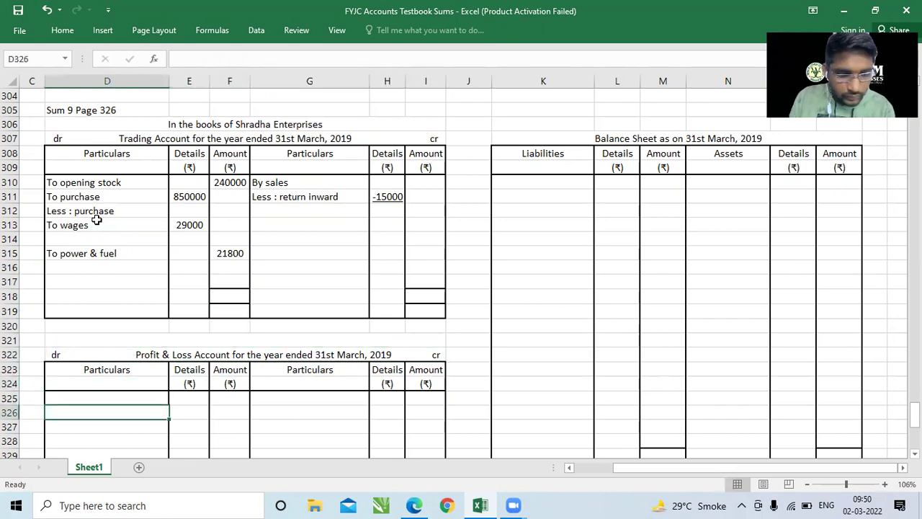
text(To travalling expense)
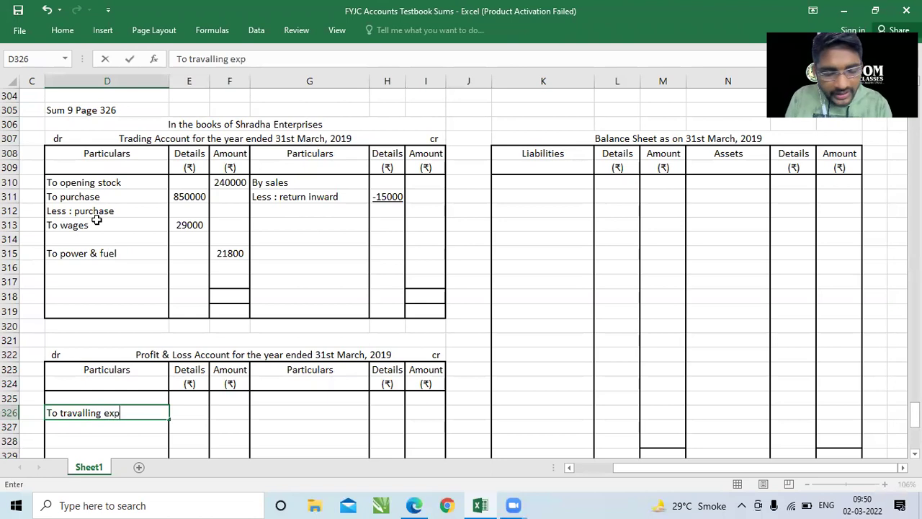
key(Return)
key(Up)
key(Right)
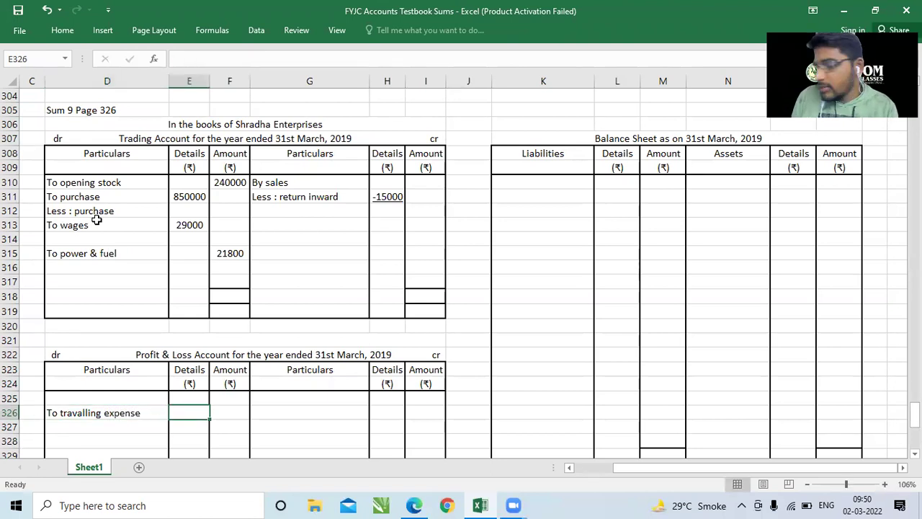
key(Right)
text(14700)
key(Return)
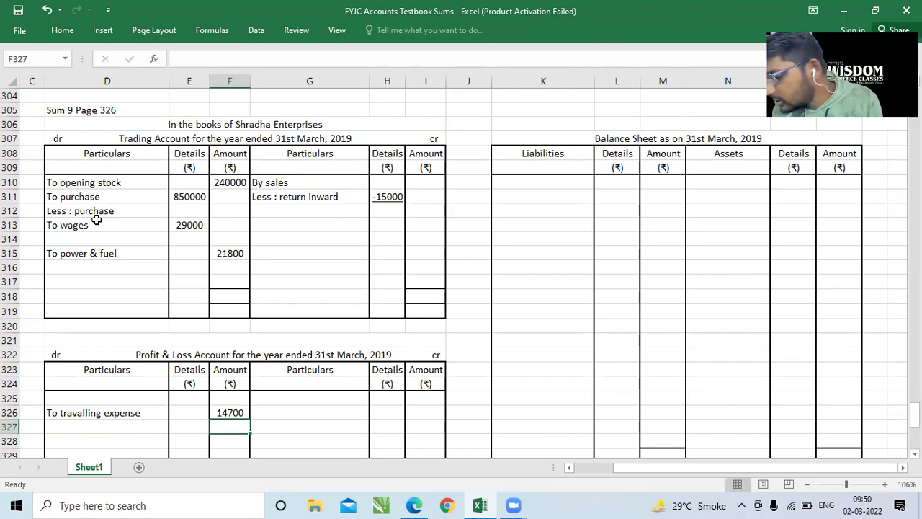
Step: Add "To audit fees" with an amount of 7000 below the travelling expense in the Profit & Loss Account
key(Left)
key(Left)
key(ctrl+apostrophe)
key(ctrl+shift+Left)
key(ctrl+shift+Left)
text(audit fees)
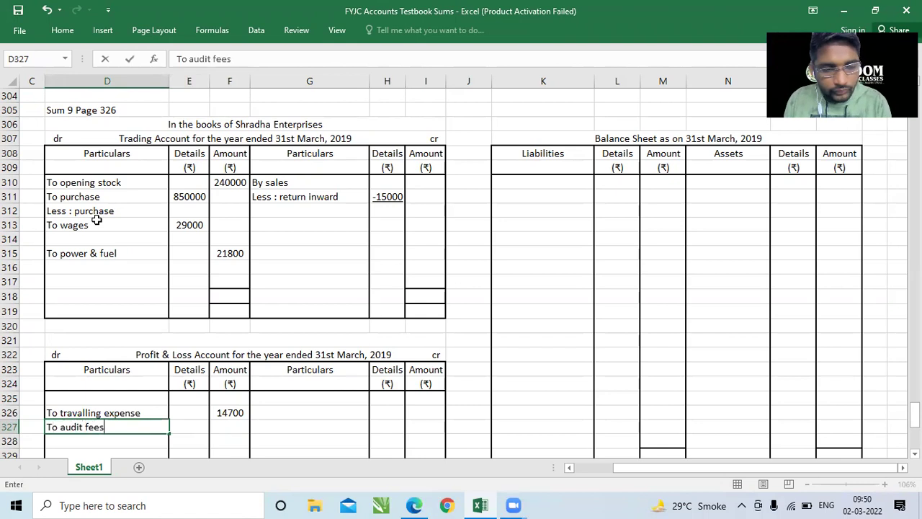
key(Tab)
key(Tab)
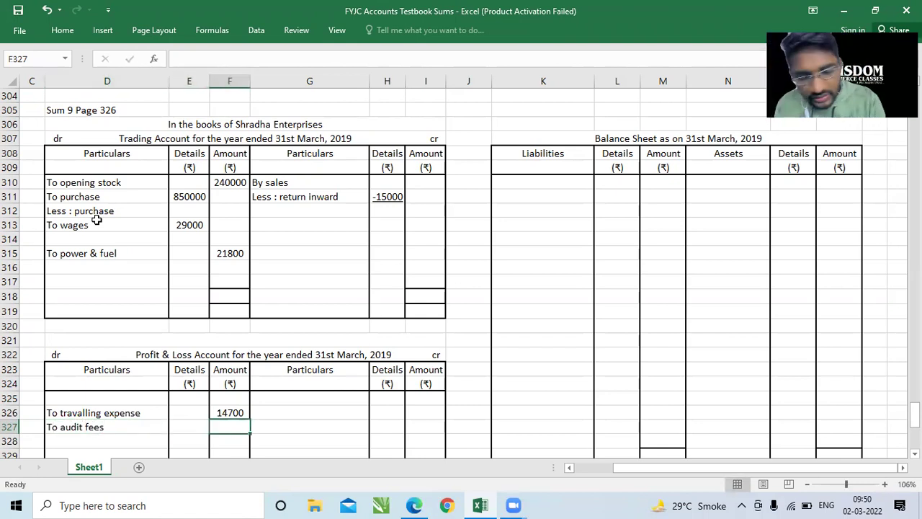
text(7000)
key(Return)
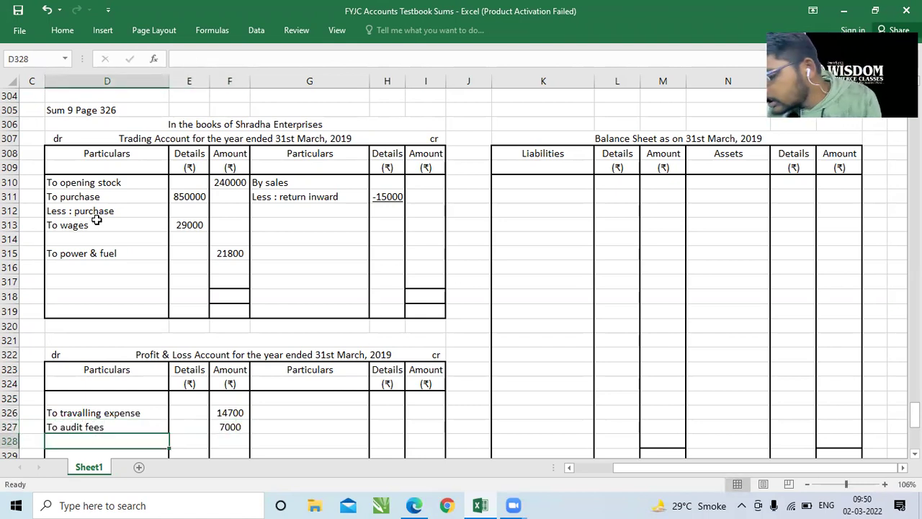
Step: Add "To royalty" with an amount of 72000 below power & fuel in the Trading Account
key(Up)
key(Up)
key(Up)
key(Up)
key(Up)
key(Up)
key(Up)
key(Up)
key(Up)
key(Up)
key(Up)
key(Up)
key(Up)
key(Down)
text(To po)
key(BackSpace)
key(BackSpace)
key(BackSpace)
text(royalty)
key(Tab)
key(Tab)
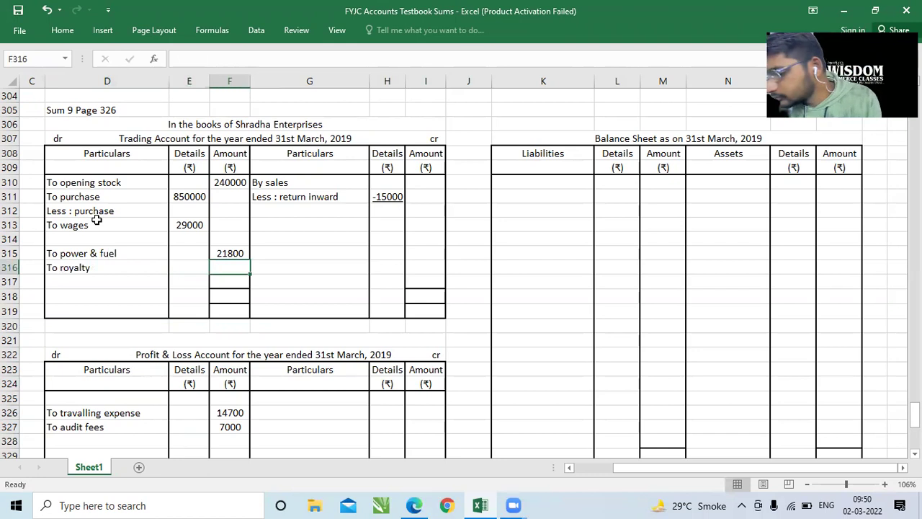
text(72000)
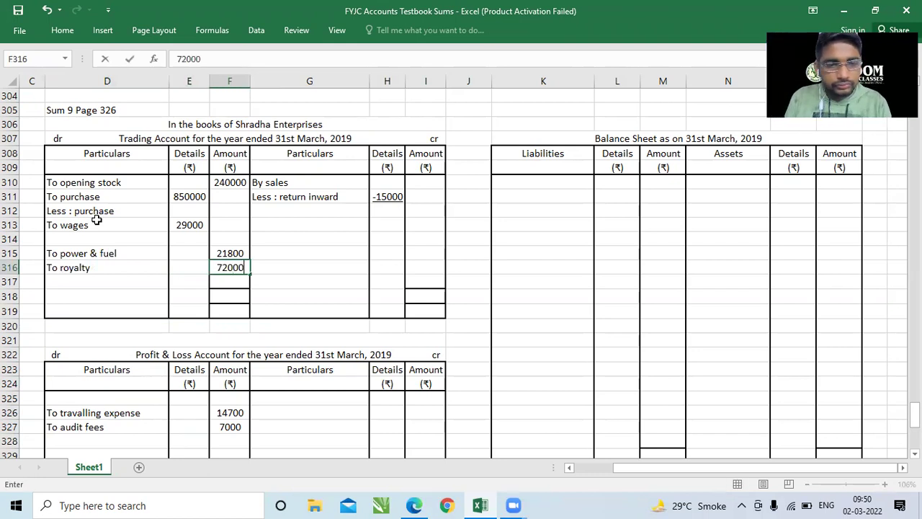
key(Return)
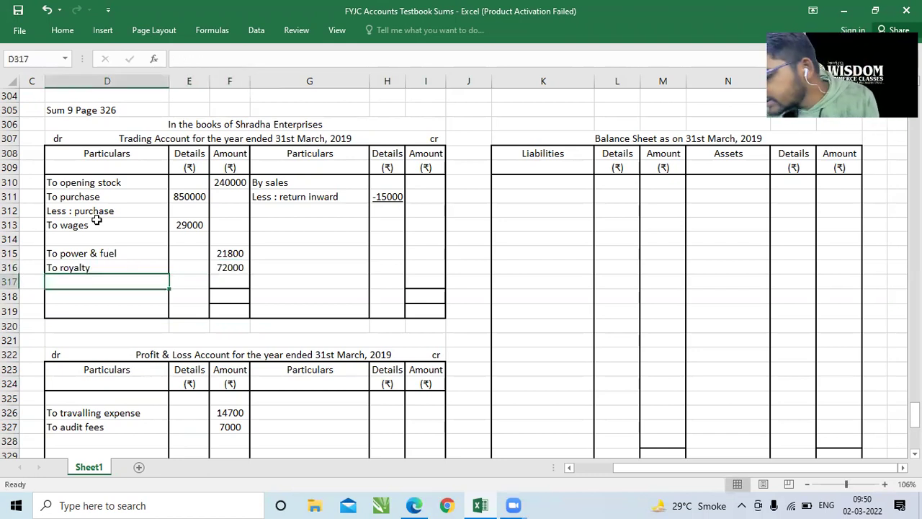
Step: Add "To discount" with an amount of 1750 below audit fees in the Profit & Loss Account
key(Down)
key(Down)
key(Down)
key(Down)
key(Down)
key(Down)
key(Down)
key(Down)
key(Down)
key(Down)
key(Down)
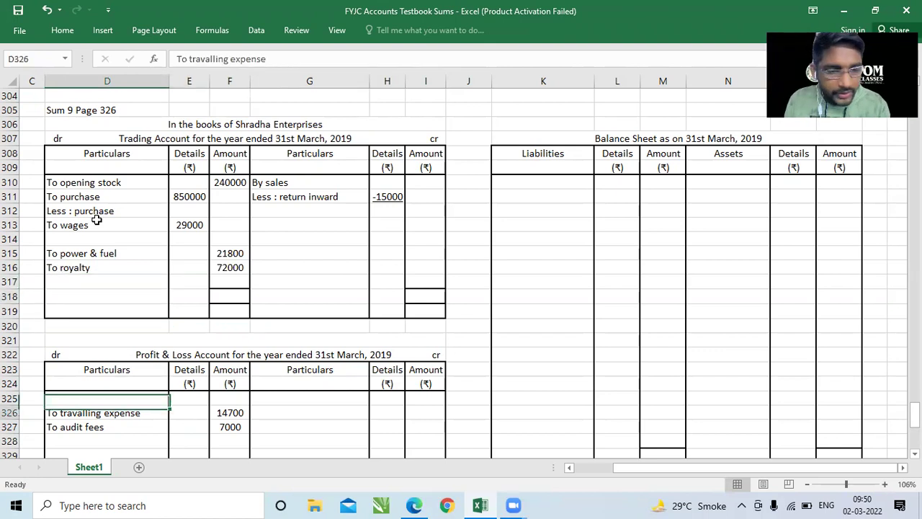
text(To )
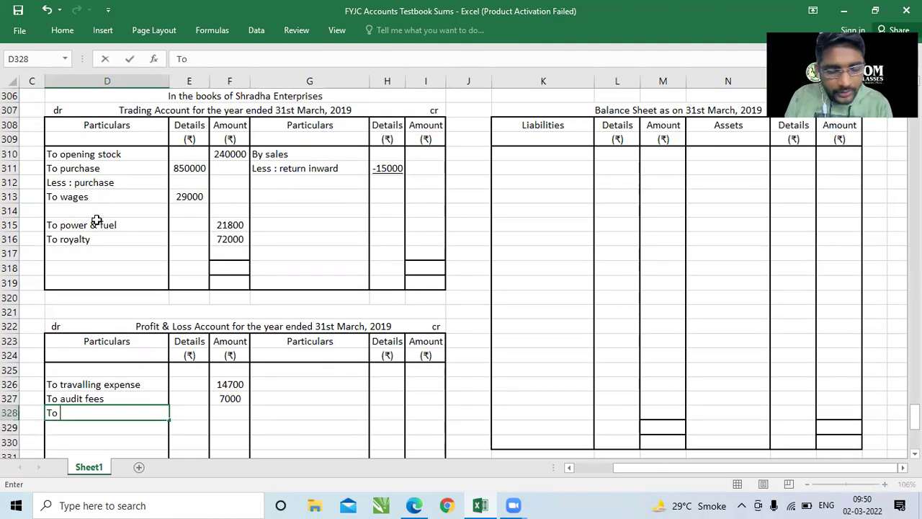
text(discount)
key(Tab)
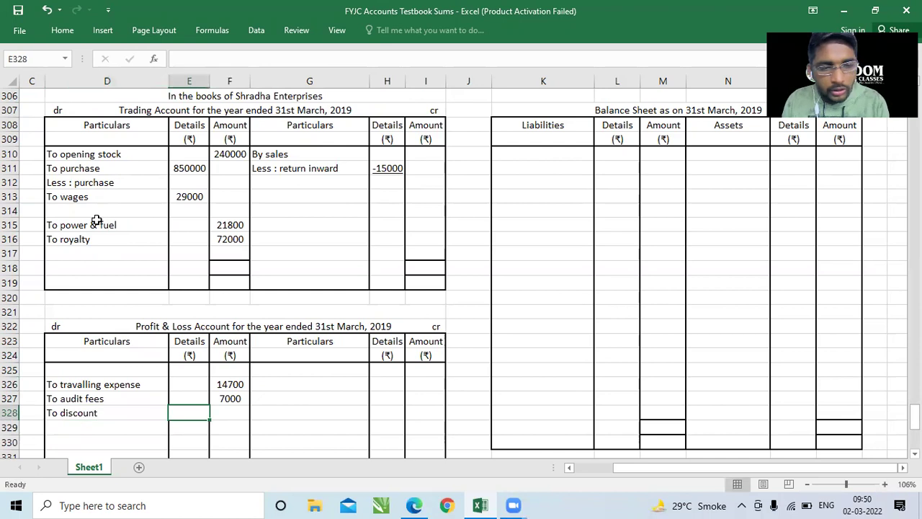
key(Tab)
text(1750)
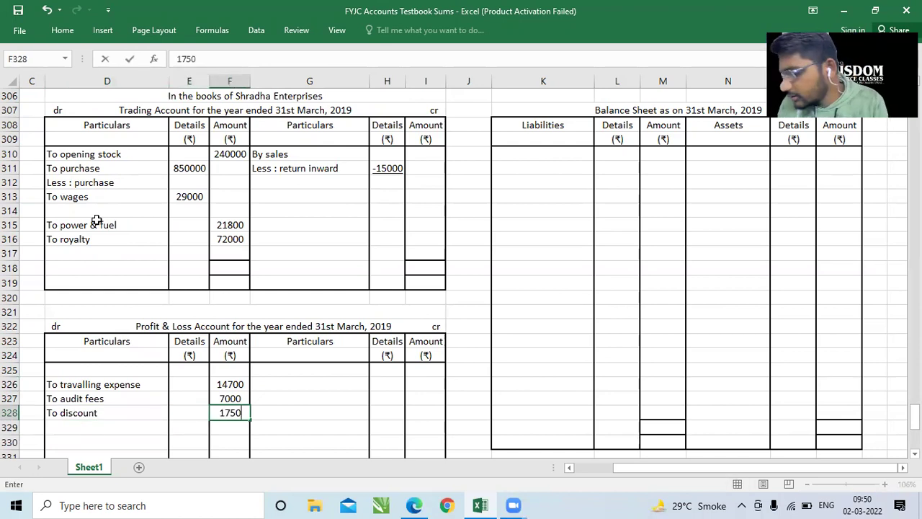
key(Return)
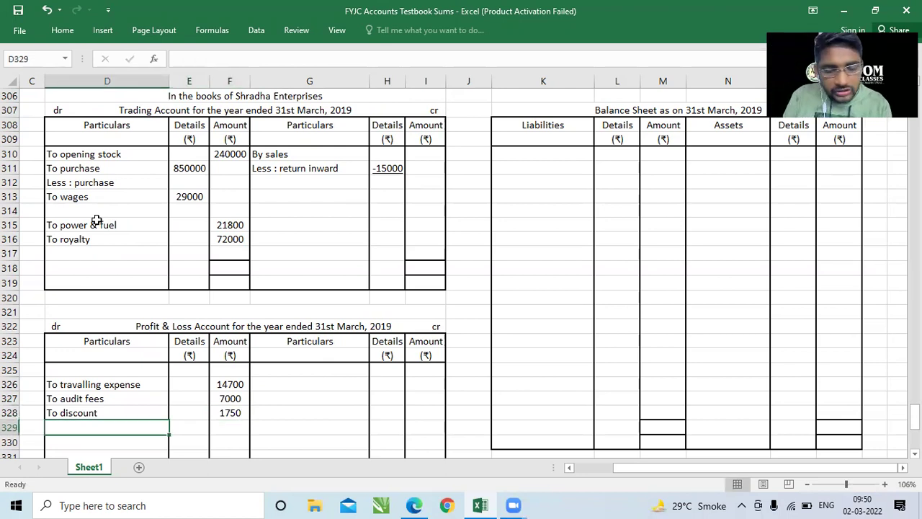
Step: Add "To postage" with an amount of 13500 below discount in the Profit & Loss Account
text(To postage)
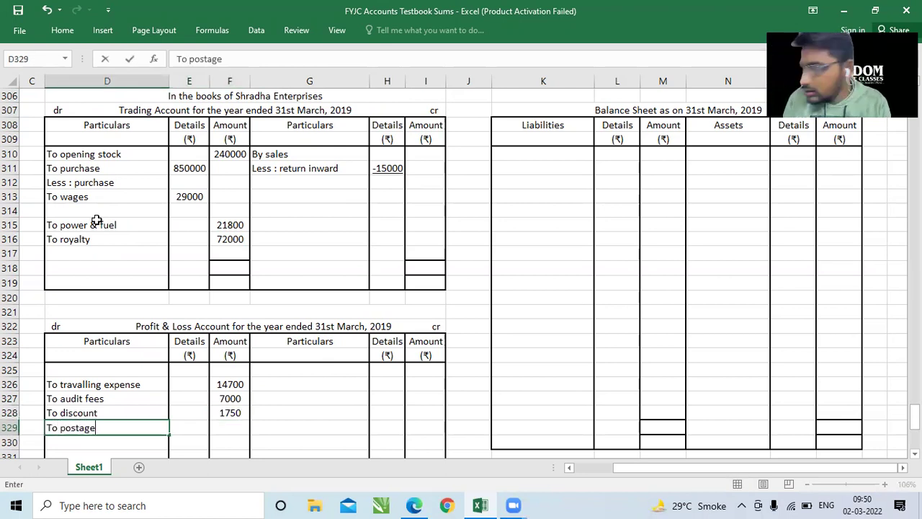
key(Tab)
key(Tab)
text(135)
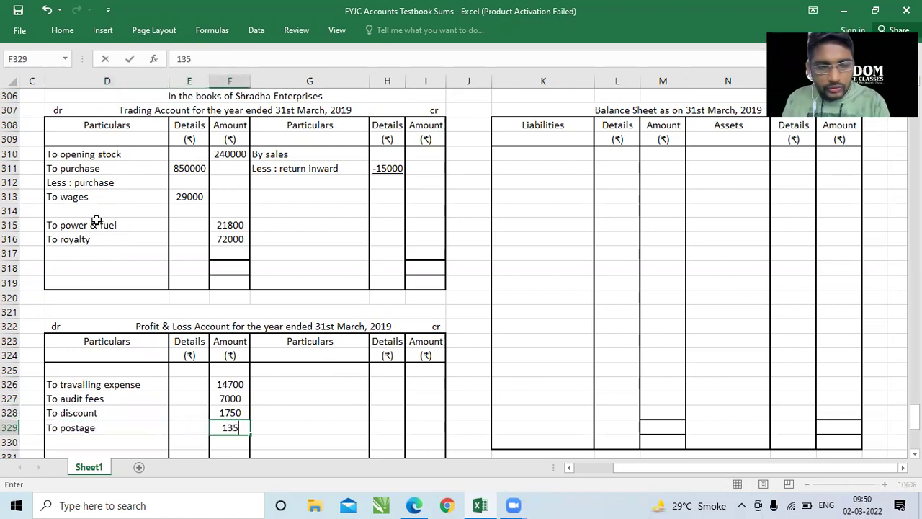
text(00)
key(Return)
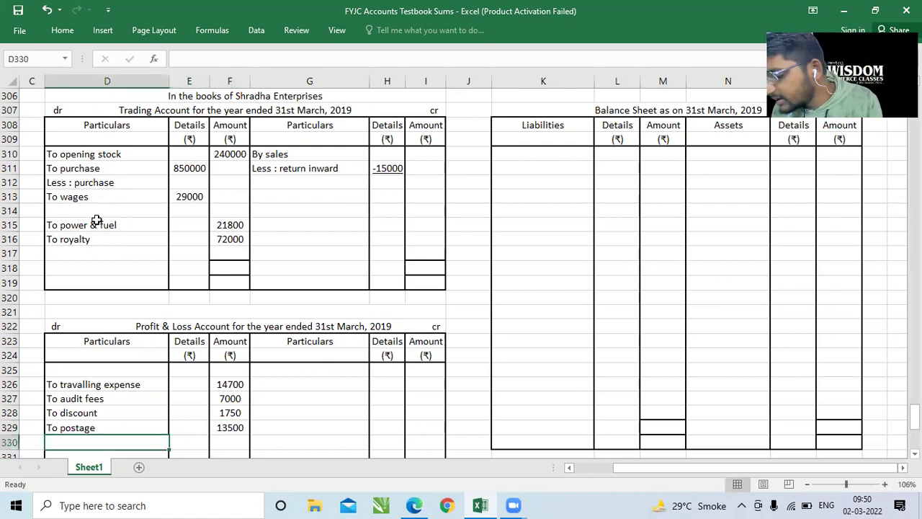
Step: Copy the four labels from "To Baddebts (t)" through "Less : old R.D.D (t)" in the previous sum's Profit & Loss Account to below postage in this one
key(Up)
key(Up)
key(Up)
key(Up)
key(Up)
key(Up)
key(Up)
key(Up)
key(Up)
key(Up)
key(Up)
key(Up)
key(Up)
key(Up)
key(Up)
key(Up)
key(Up)
key(Up)
key(Up)
key(Up)
key(Up)
key(Up)
key(Up)
key(Up)
key(Up)
key(Up)
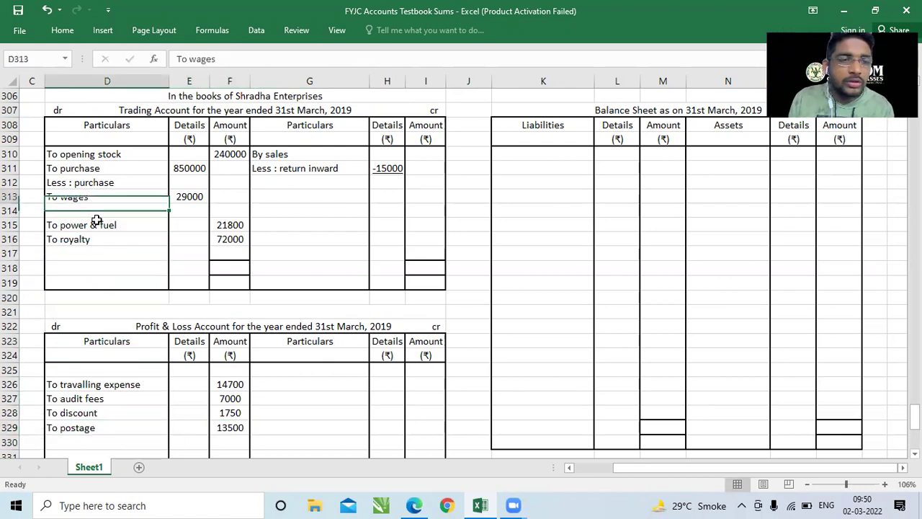
key(Up)
key(Up)
key(Up)
key(Down)
key(Down)
key(Down)
key(shift+Down)
key(Up)
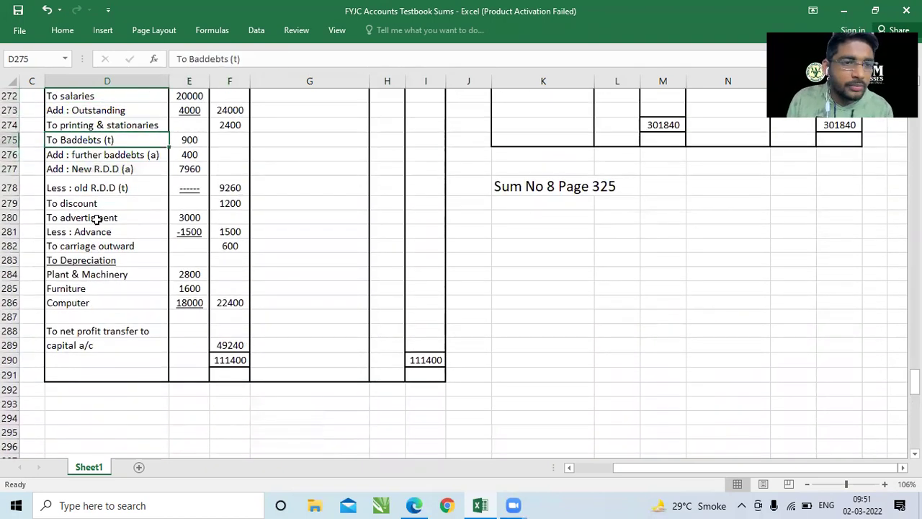
key(shift+Down)
key(shift+Down)
key(shift+Down)
key(ctrl+c)
key(Down)
key(Down)
key(Down)
key(Down)
key(Down)
key(Down)
key(Down)
key(Down)
key(Down)
key(Down)
key(Down)
key(Down)
key(Down)
key(Down)
key(Down)
key(Down)
key(Down)
key(Down)
key(Down)
key(Down)
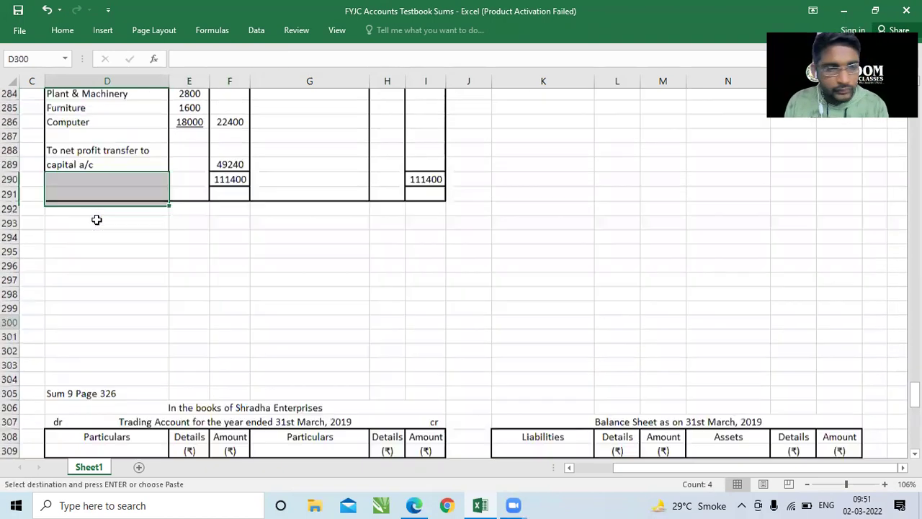
key(Down)
key(Down)
key(Down)
key(Down)
key(Down)
key(Down)
key(Down)
key(Down)
key(Down)
key(Down)
key(Down)
key(Down)
key(Down)
key(Down)
key(Down)
key(Down)
key(Down)
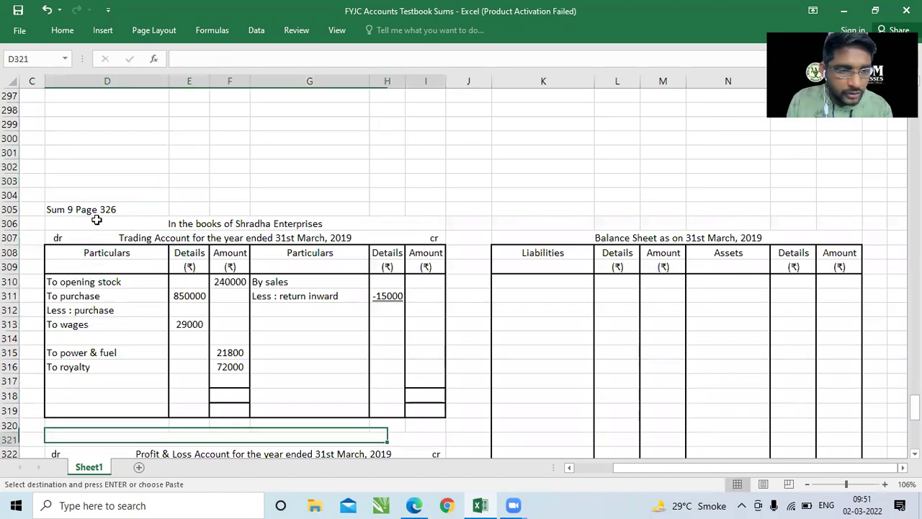
key(Up)
key(Down)
key(Down)
key(Down)
scroll(97, 220, down, 1)
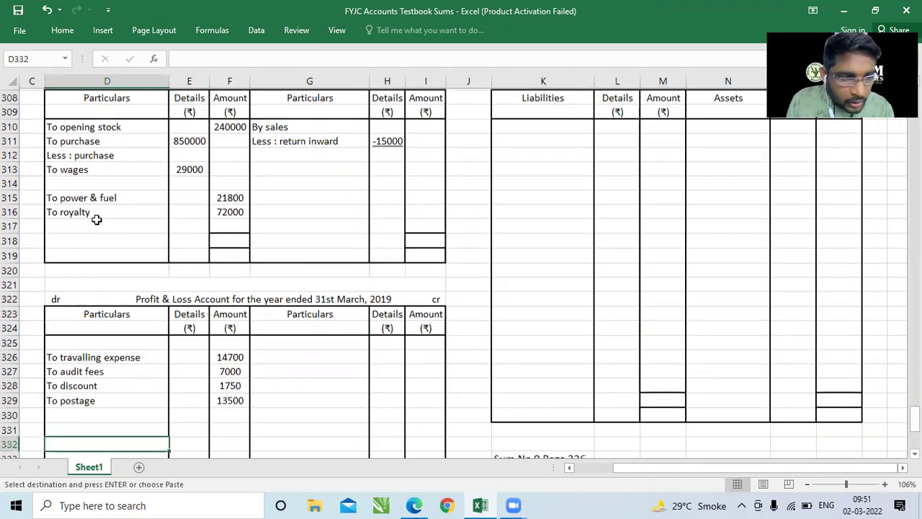
key(ctrl+v)
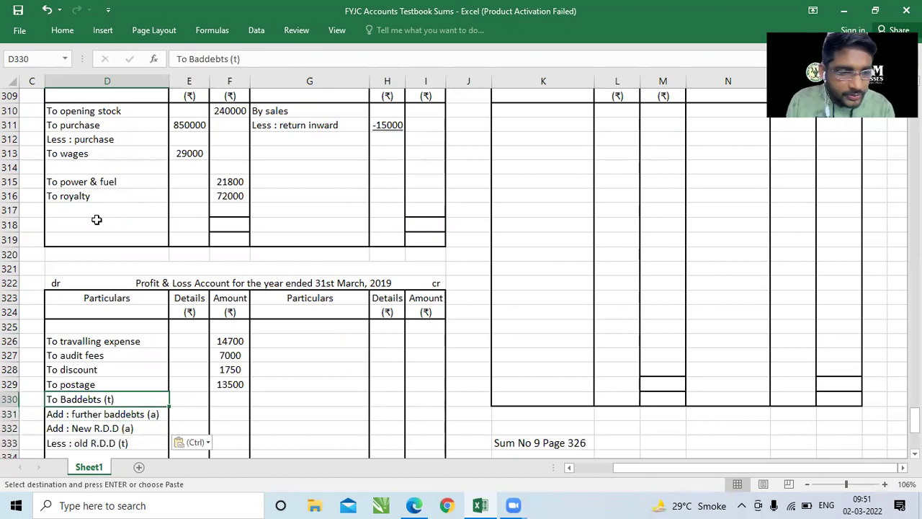
Step: Enter 3000 in the details for "To Baddebts (t)" in the Profit & Loss Account
key(Down)
key(Down)
key(Down)
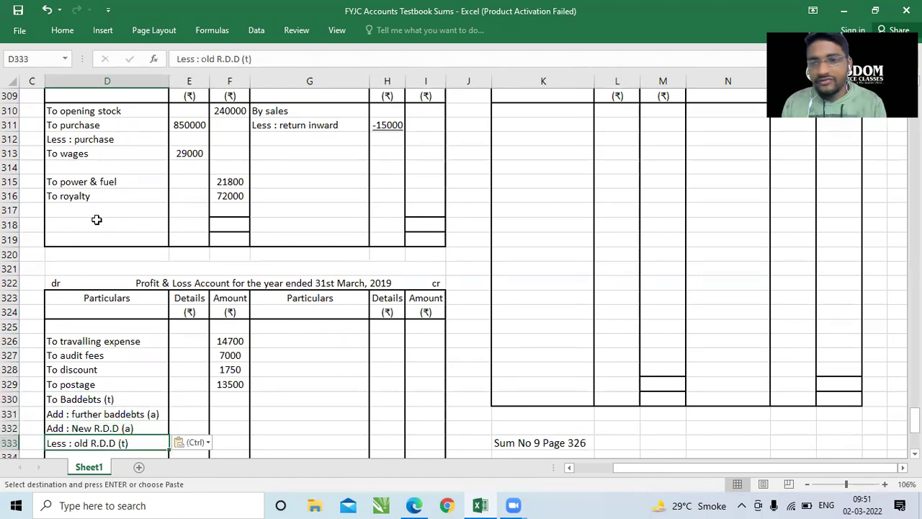
key(Up)
key(Up)
key(Up)
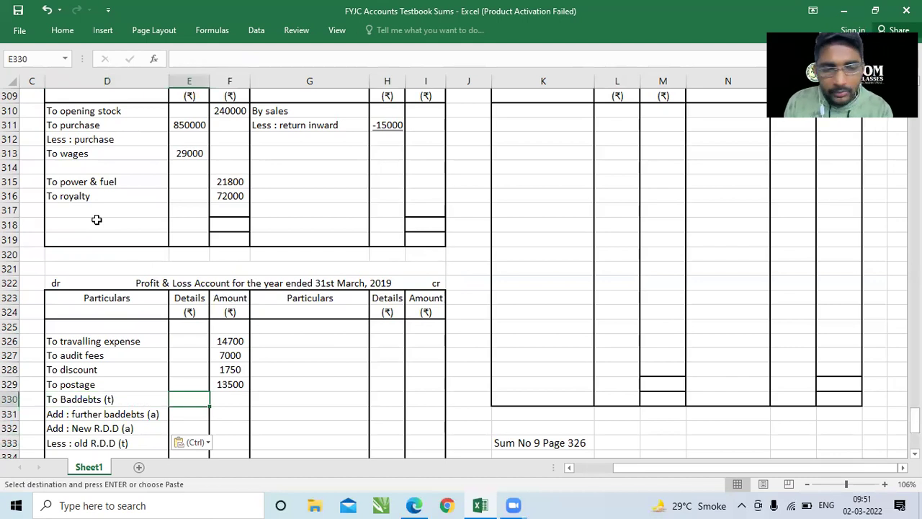
key(Left)
key(Down)
key(Down)
key(Down)
key(Down)
scroll(96, 219, down, 1)
key(Up)
key(Up)
key(Up)
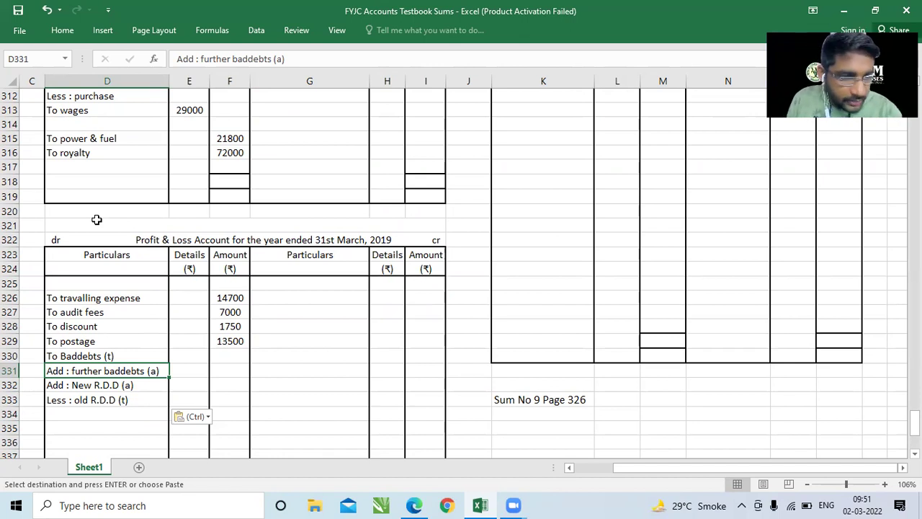
key(Down)
key(Down)
key(Up)
key(Up)
key(Up)
key(Up)
key(Down)
key(Right)
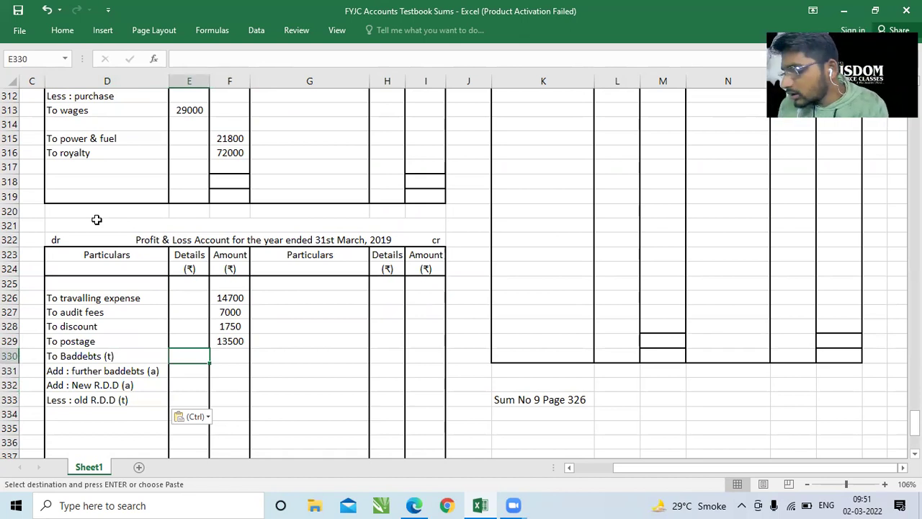
text(3000)
key(Return)
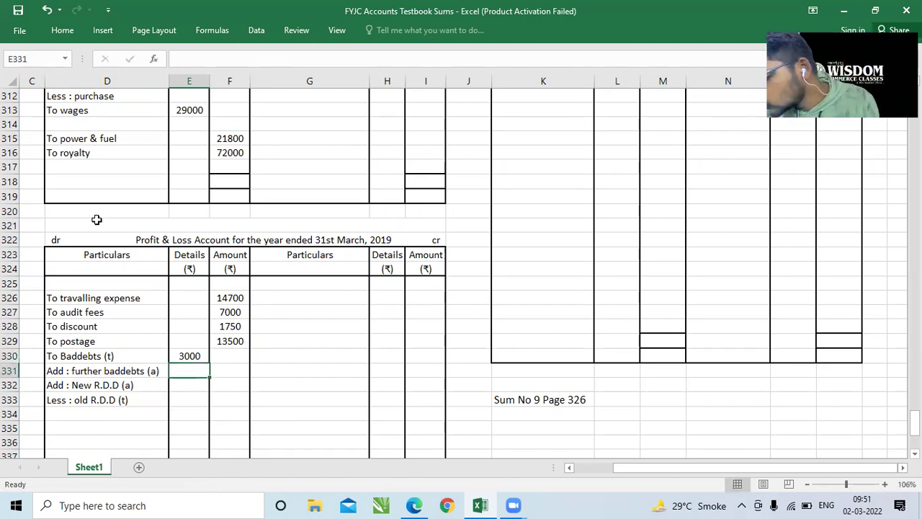
Step: Add "Sundry Debtors" with details of 520000 in row 319 on the assets side of the Balance Sheet
click(713, 140)
key(Up)
key(Up)
key(Up)
key(Up)
key(Up)
key(Up)
key(Up)
key(Down)
key(Down)
key(Down)
key(Down)
key(Down)
key(Down)
key(Down)
key(Down)
key(Down)
key(Down)
key(Down)
key(Down)
key(Down)
key(Up)
key(Up)
text(Sundry Debtors)
key(Right)
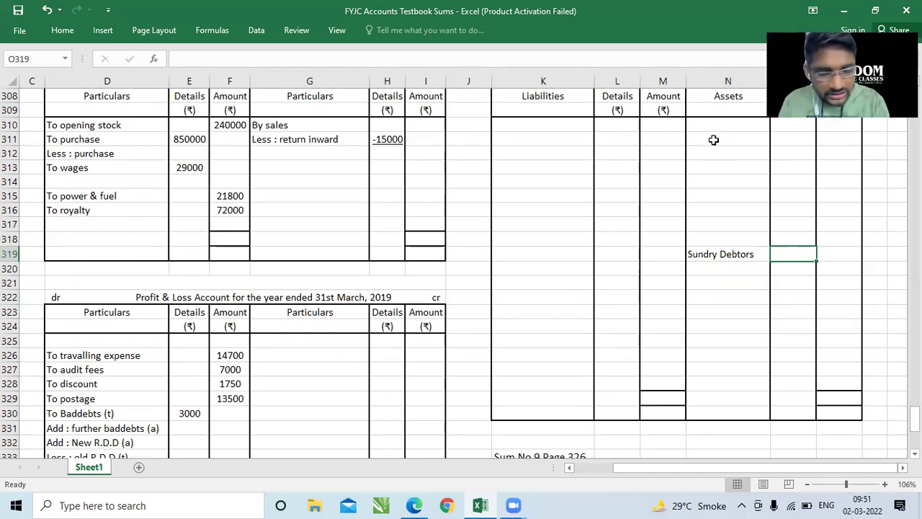
text(520000)
key(ctrl+Return)
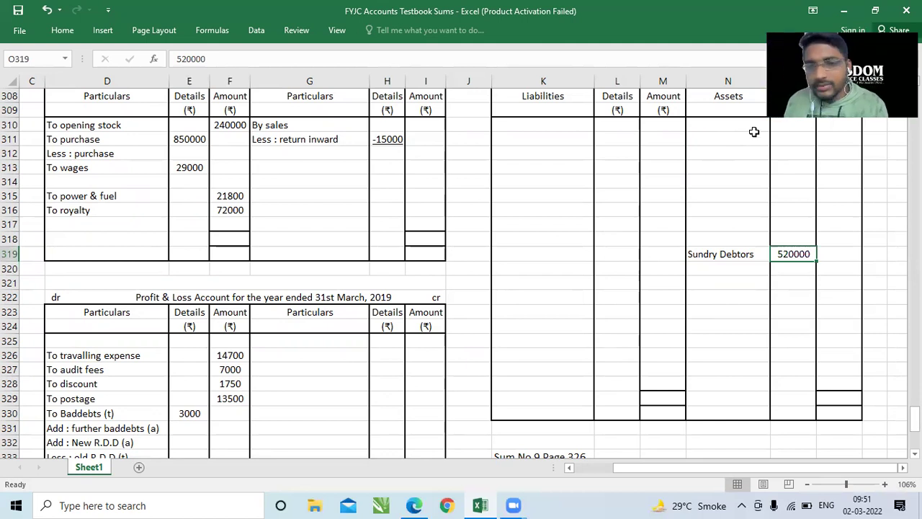
Step: Add "Furniture" with details of 120000 as the first asset in the Balance Sheet
click(725, 129)
text(Furniture)
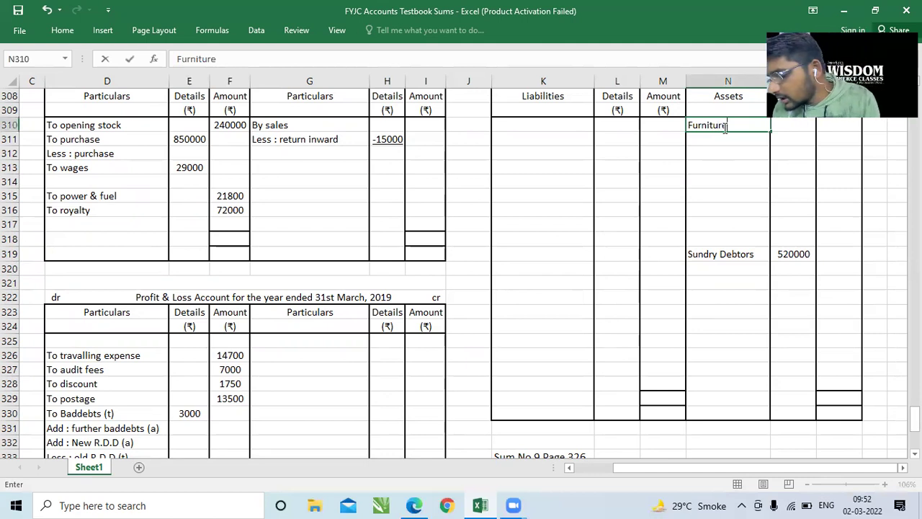
key(Tab)
text(120000)
key(Return)
key(Return)
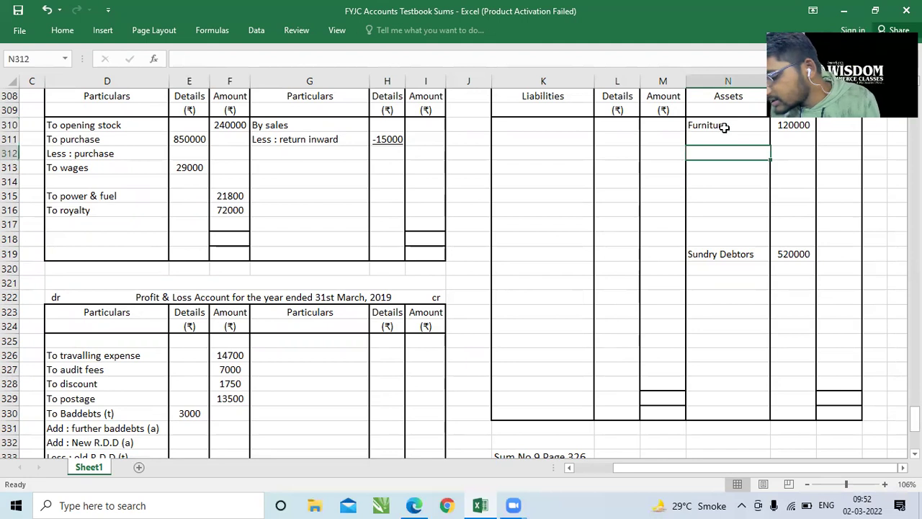
Step: Add "Plant & Machinery" with details of 1500000 below furniture in the Balance Sheet, leaving one row between them
text(Plant)
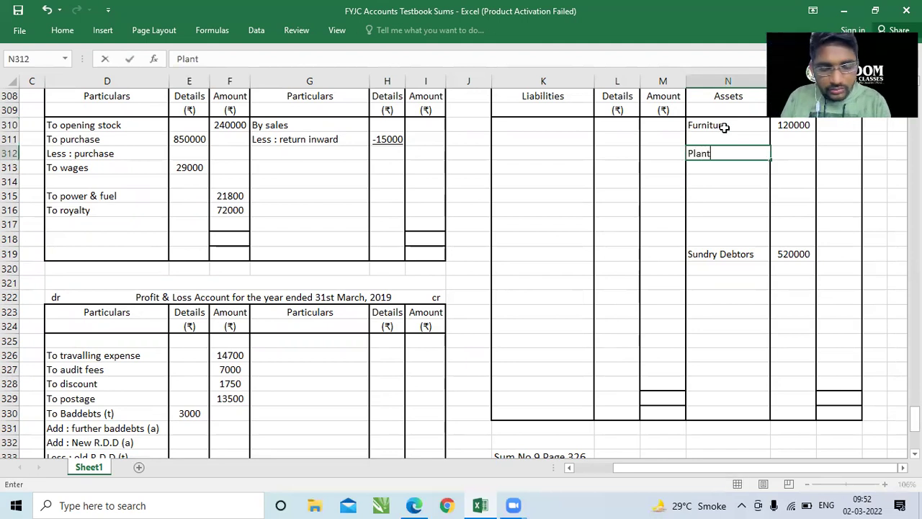
text( & Machinery)
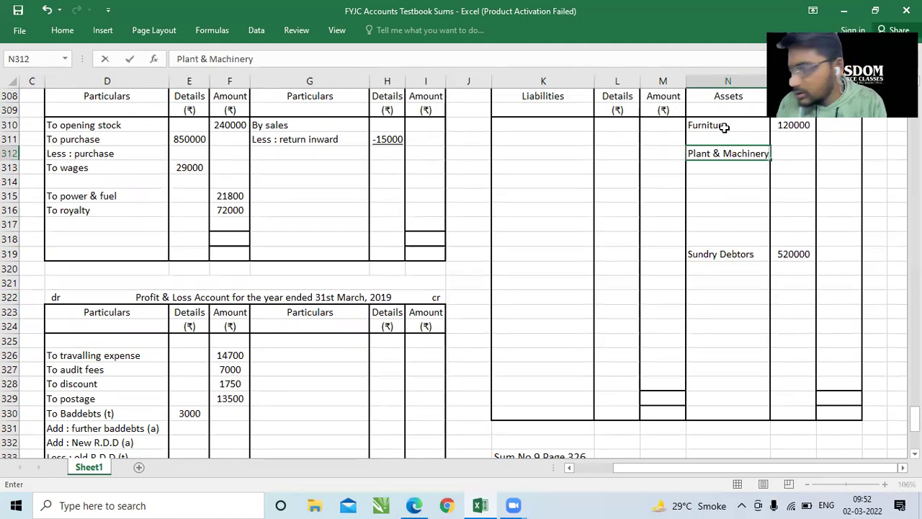
key(Tab)
text(15)
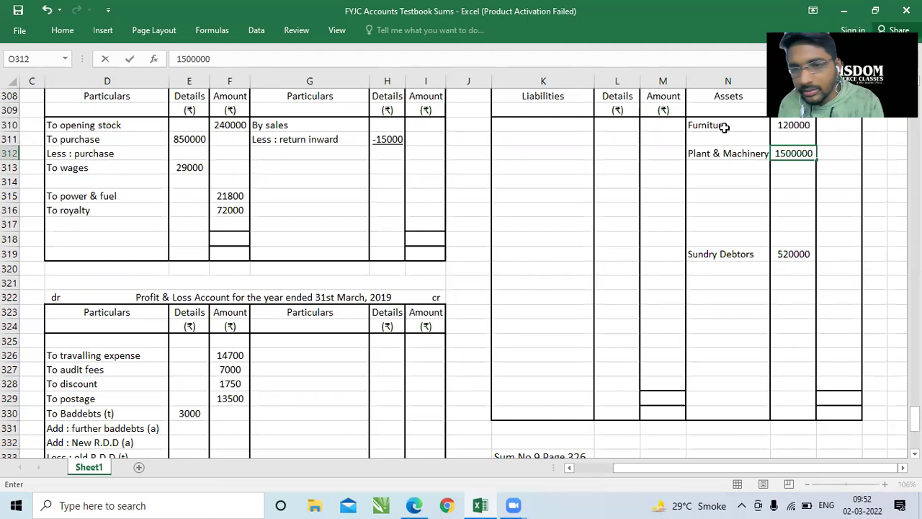
key(Return)
key(Return)
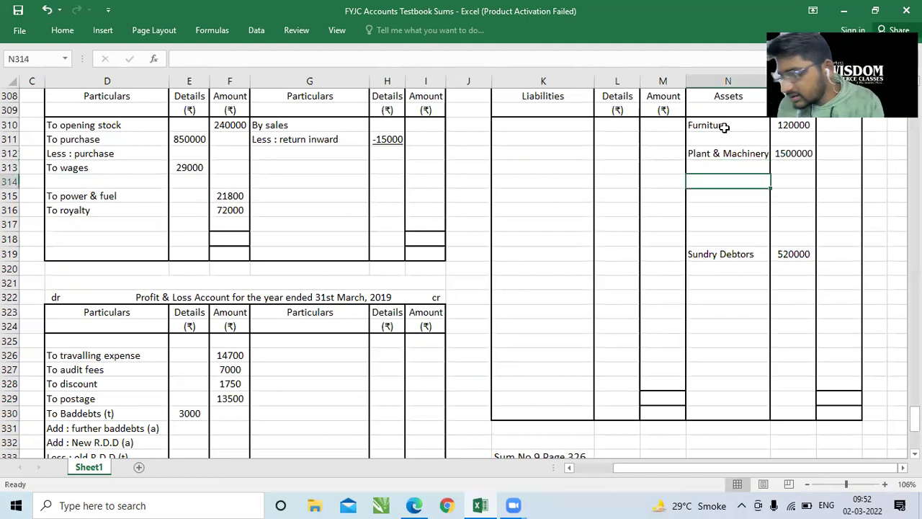
Step: Add "Freehold premises" with details of 702000 two rows below plant & machinery in the Balance Sheet
text(Freehol)
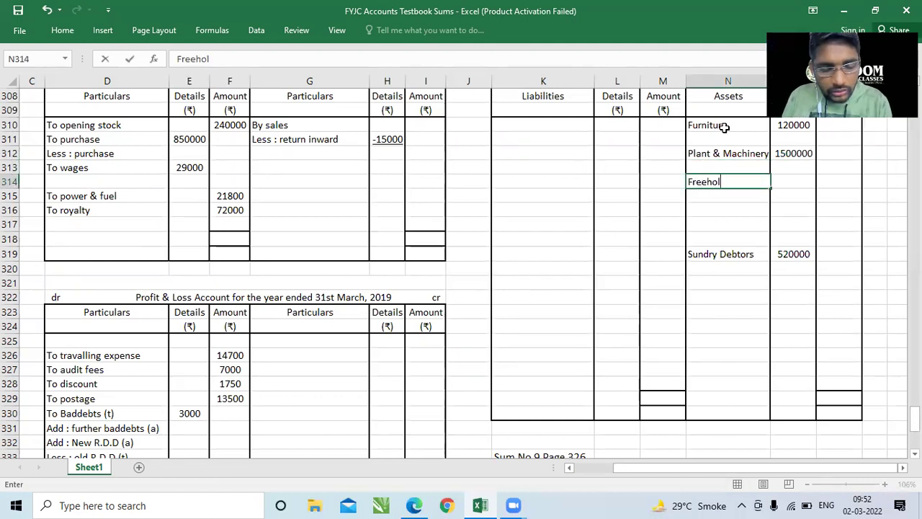
text(d premises)
key(Tab)
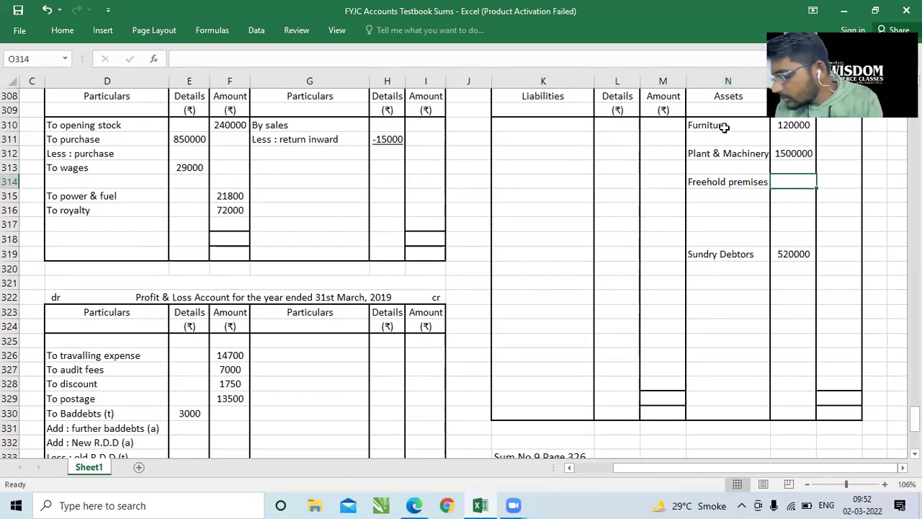
text(702000)
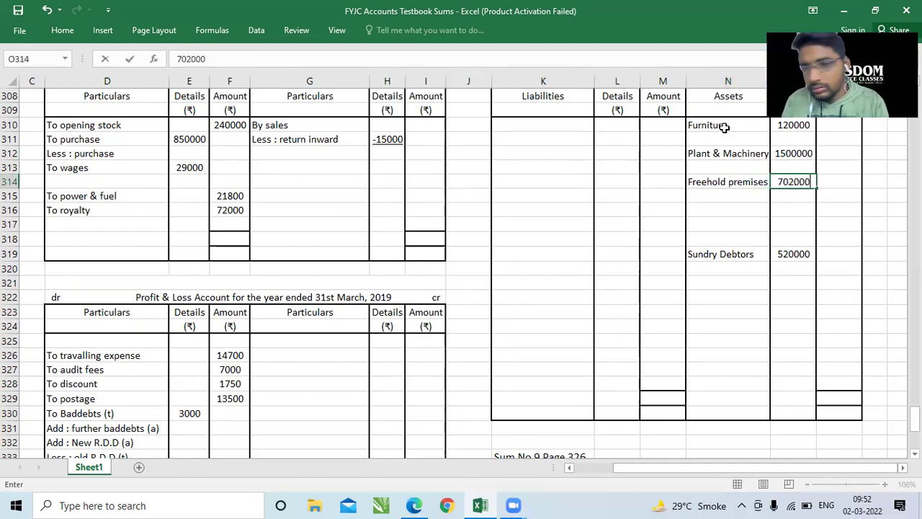
key(Return)
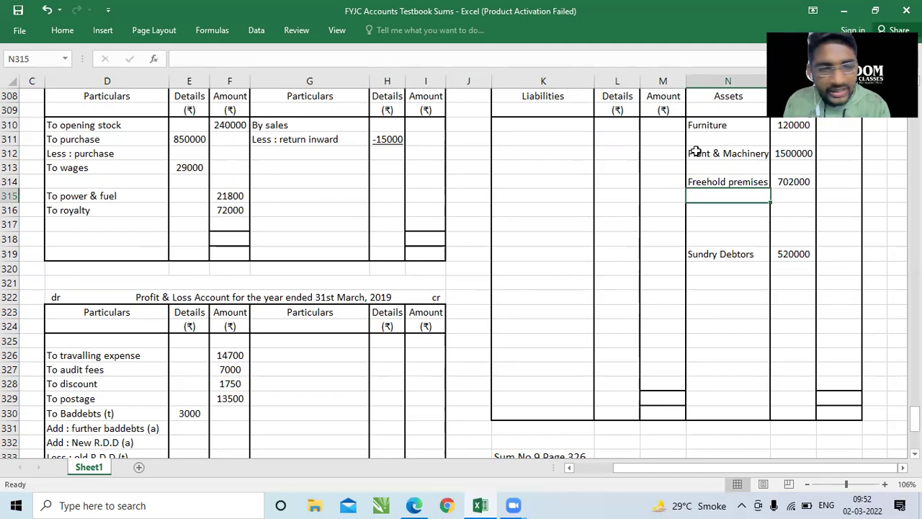
Step: Add "To rent, rates & insurance" with details of 42250 in row 334 of the Profit & Loss Account
click(98, 382)
key(Down)
key(Down)
key(Down)
key(Down)
key(Down)
key(Down)
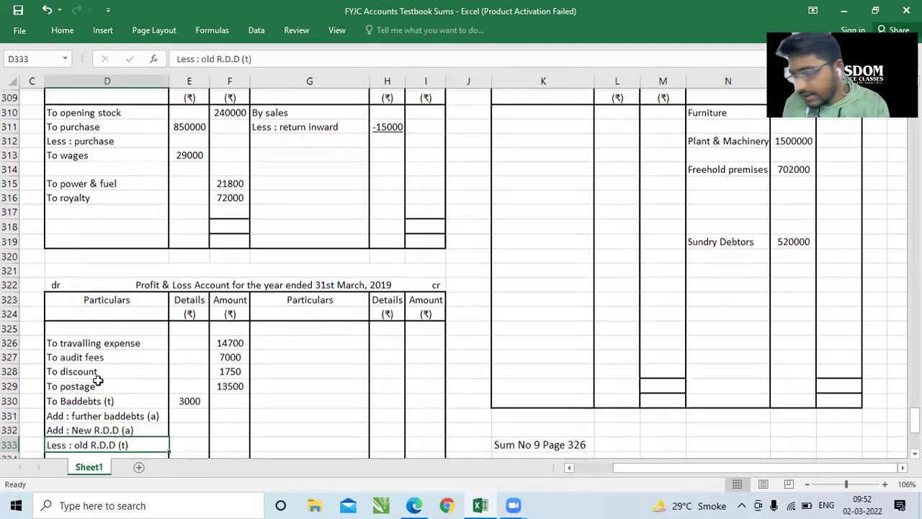
text(To)
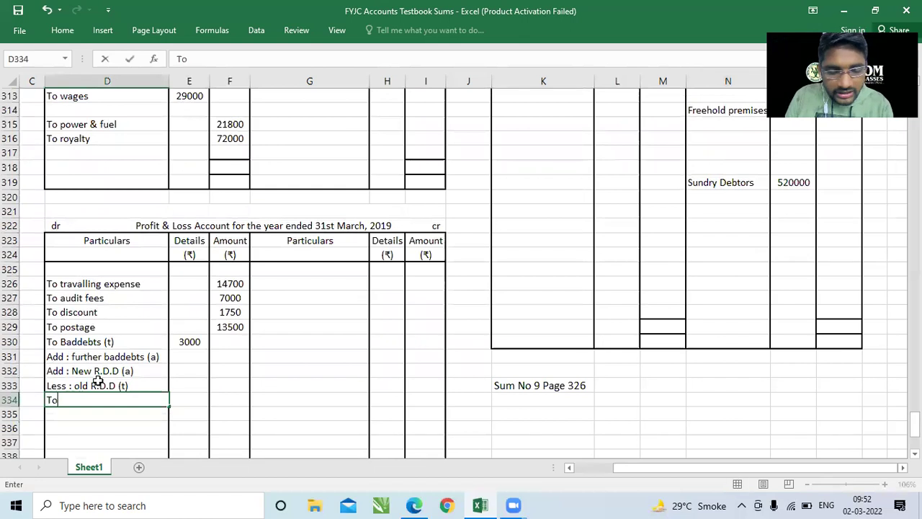
text( rent, rates & in)
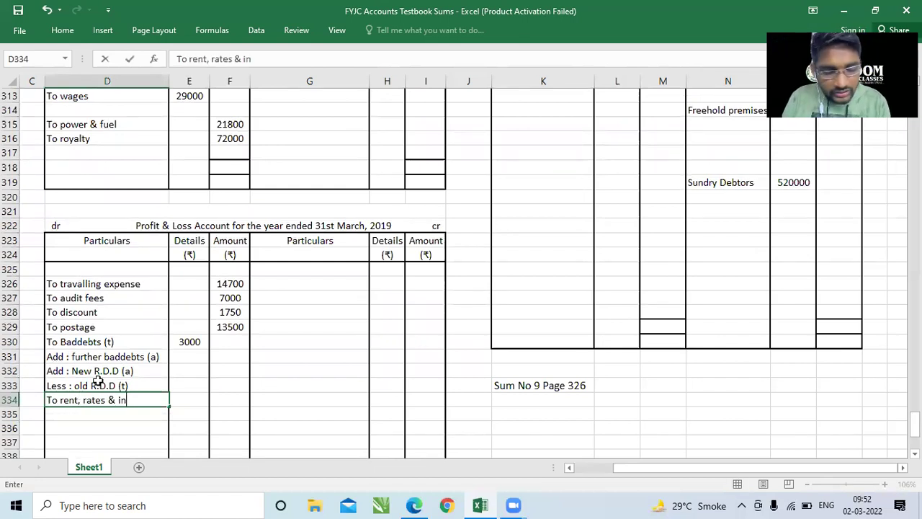
text(surance)
key(Tab)
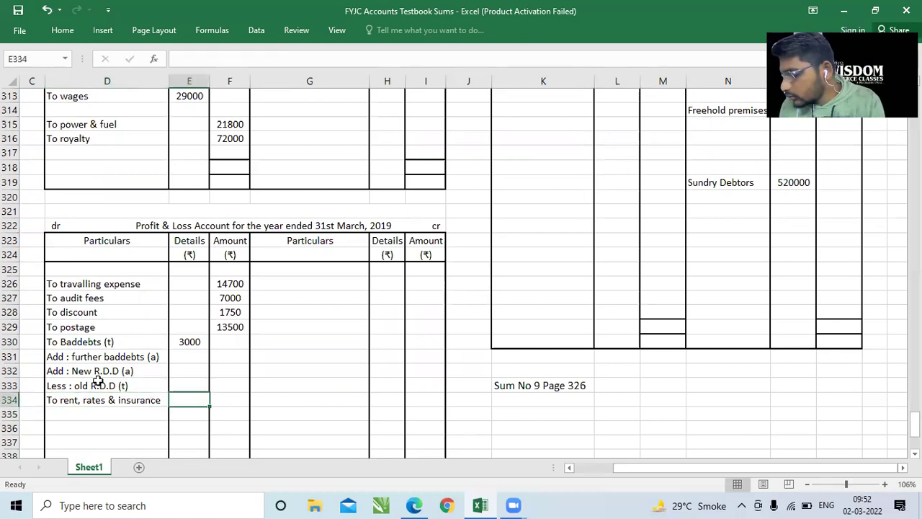
text(42250)
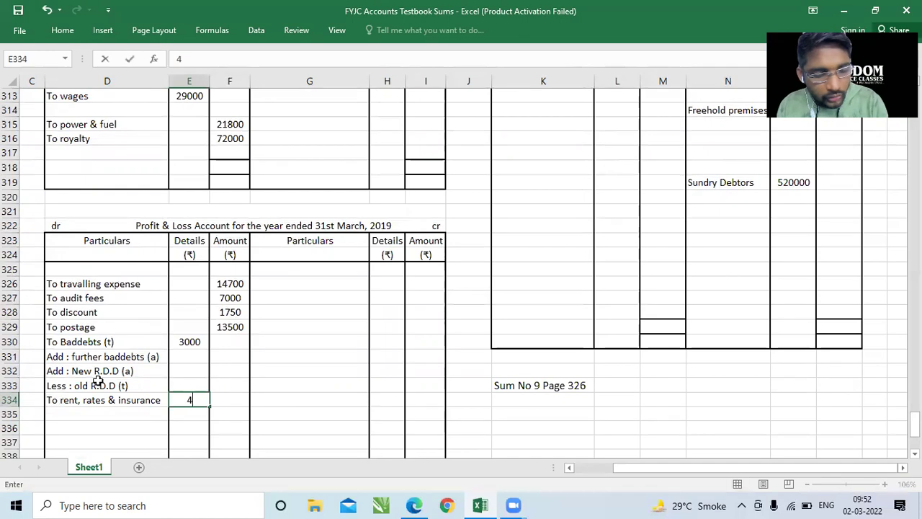
key(Return)
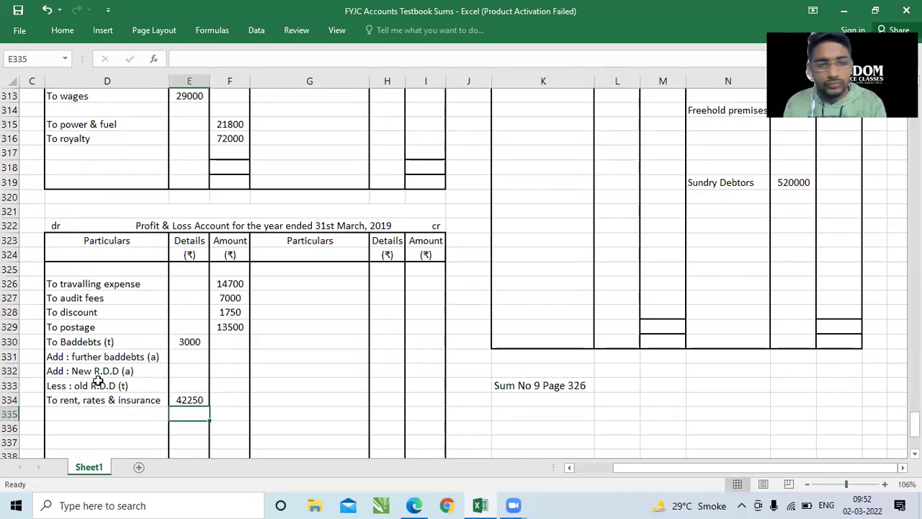
Step: Add "Capital" with details of 1300000 as the first liability in the Balance Sheet
click(333, 313)
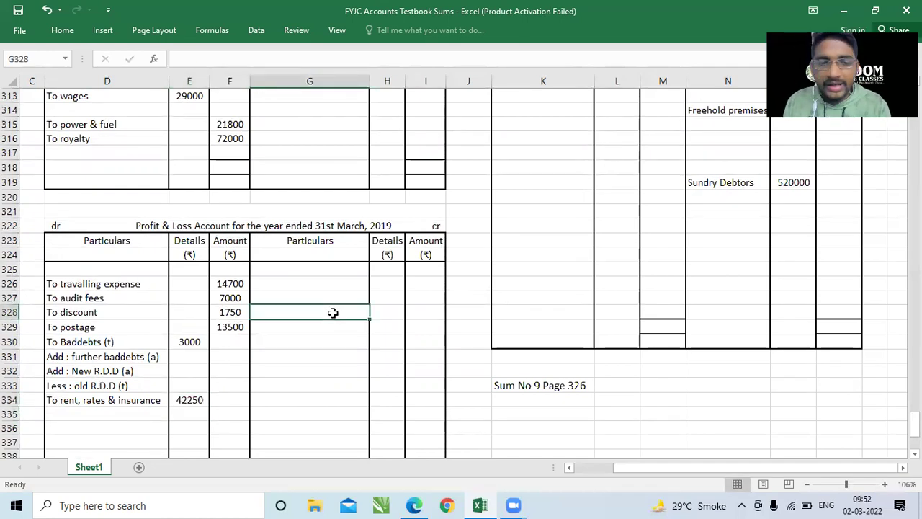
key(Right)
key(Right)
key(Right)
key(Right)
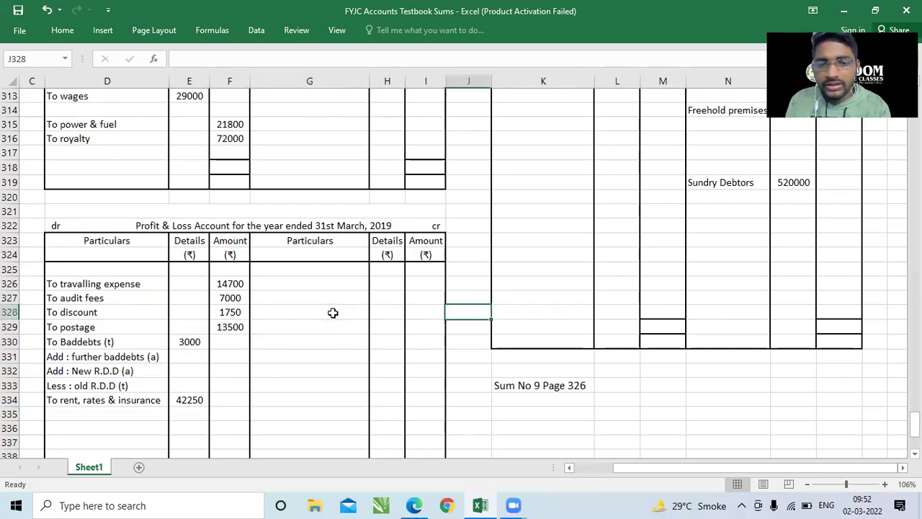
key(Page_Up)
key(Down)
key(Down)
key(Down)
key(Down)
key(Down)
key(Down)
key(Down)
key(Down)
key(Down)
key(Down)
key(Down)
key(Down)
key(Down)
key(Down)
key(Down)
key(Down)
key(Down)
key(Down)
key(Down)
key(Down)
key(Down)
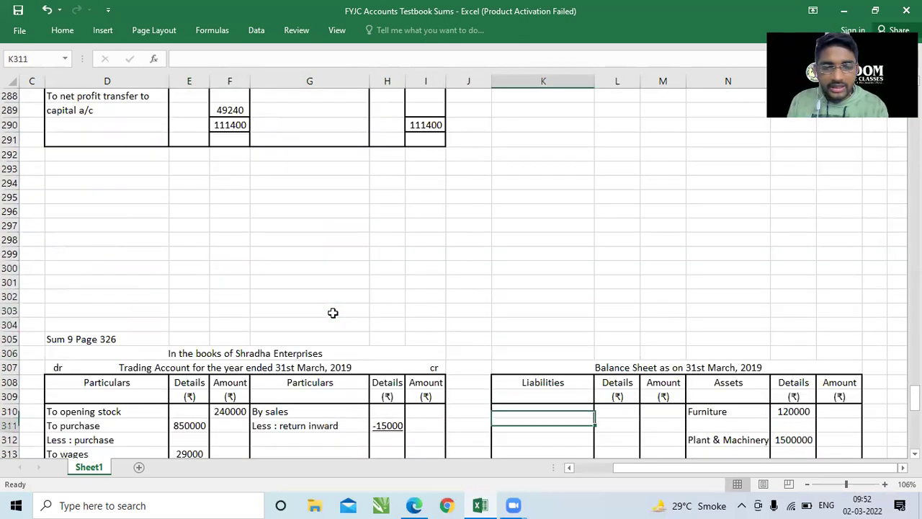
click(518, 179)
text(Ca)
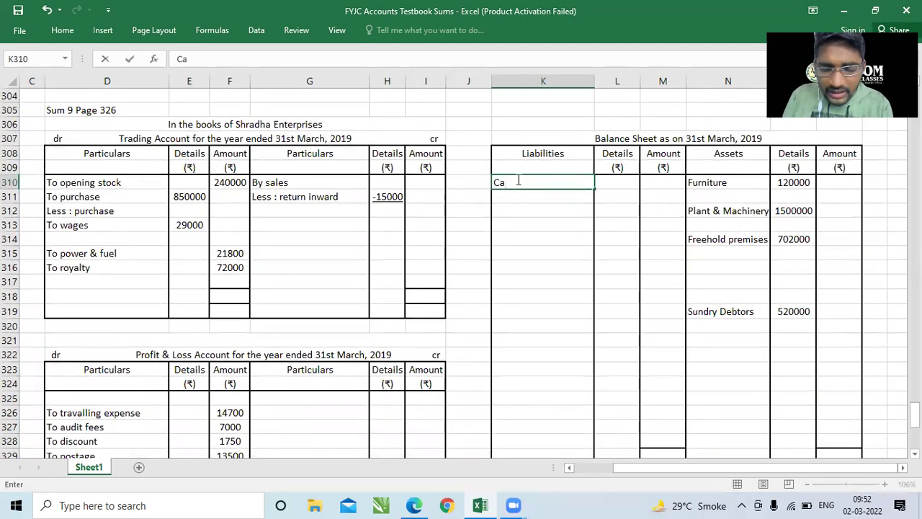
text(pital)
key(Tab)
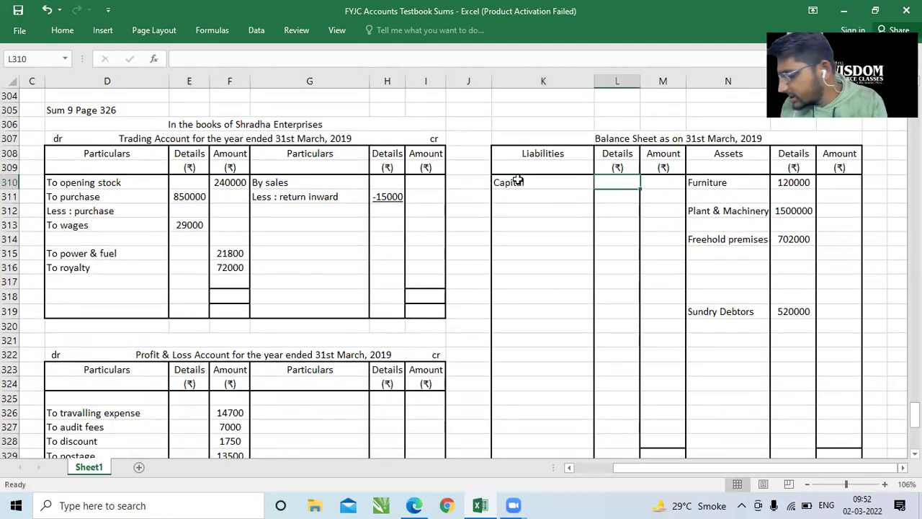
text(1300000)
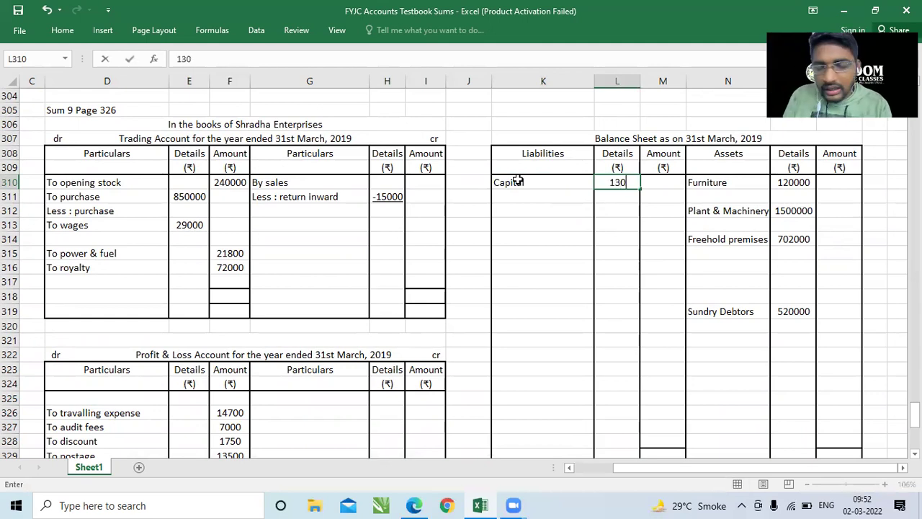
key(Return)
Step: Add "Sundry creditors" with an amount of 120000 in row 320 on the liabilities side of the Balance Sheet
key(Down)
key(Down)
key(Down)
key(Down)
key(Down)
key(Down)
key(Down)
key(Down)
key(Down)
text(Sund)
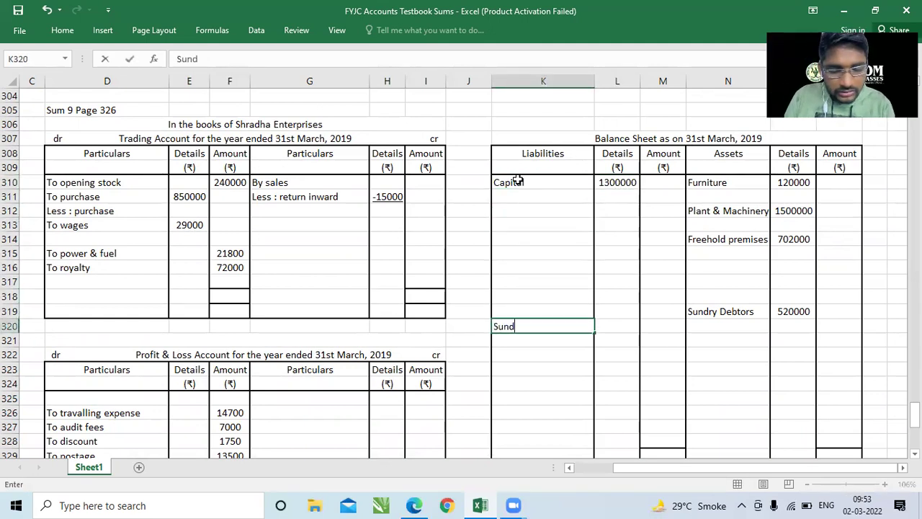
text(ry creditors)
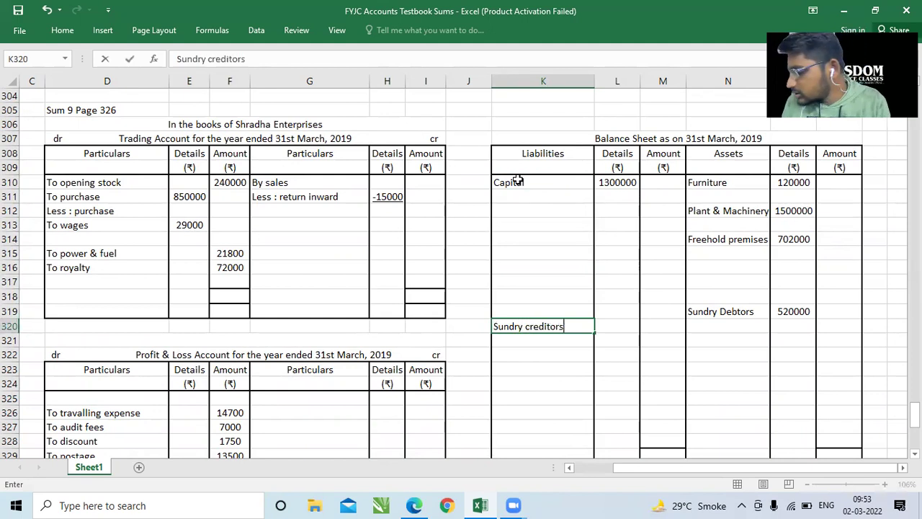
key(Tab)
key(Tab)
text(120000)
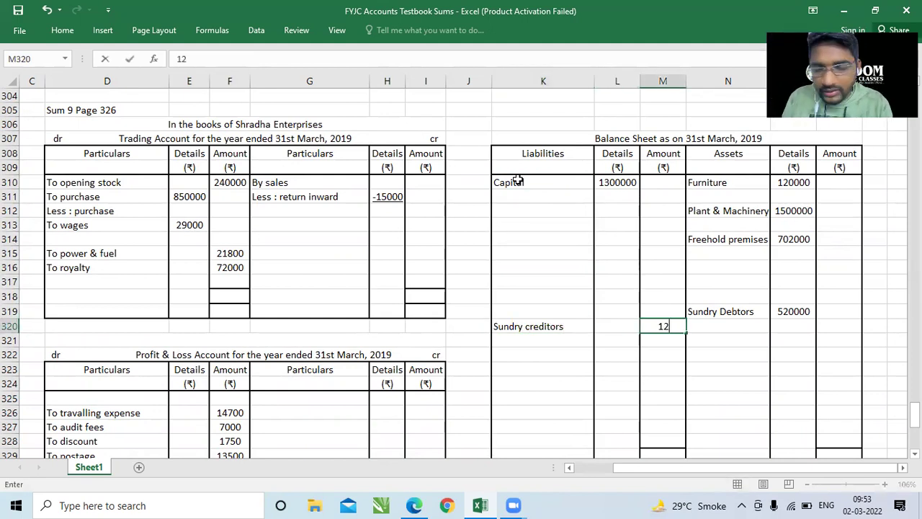
key(Return)
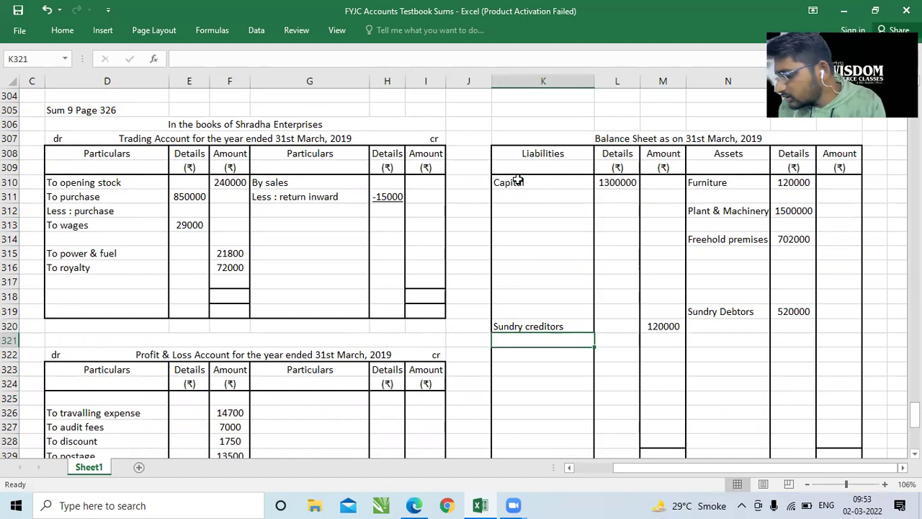
Step: Add "Bills Payable" with an amount of 60000 directly below sundry creditors in the Balance Sheet
text(Bills Payable)
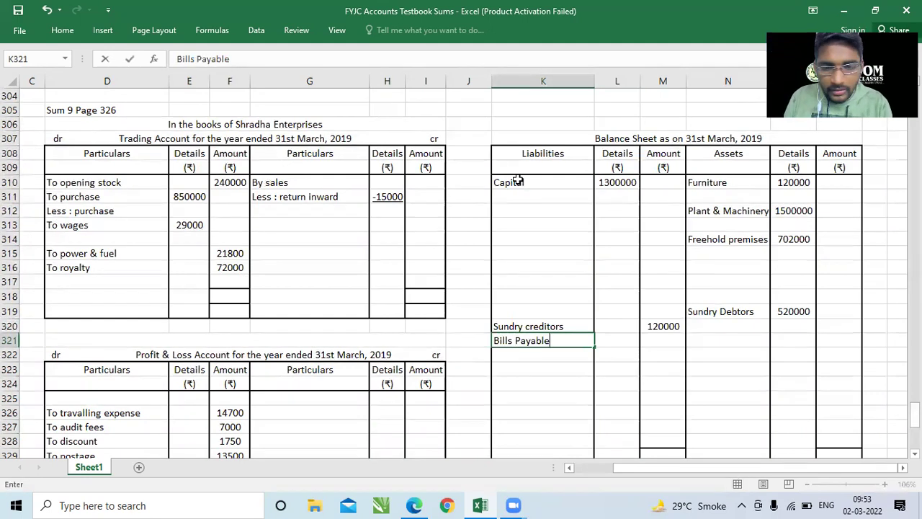
key(Tab)
key(Tab)
text(60000)
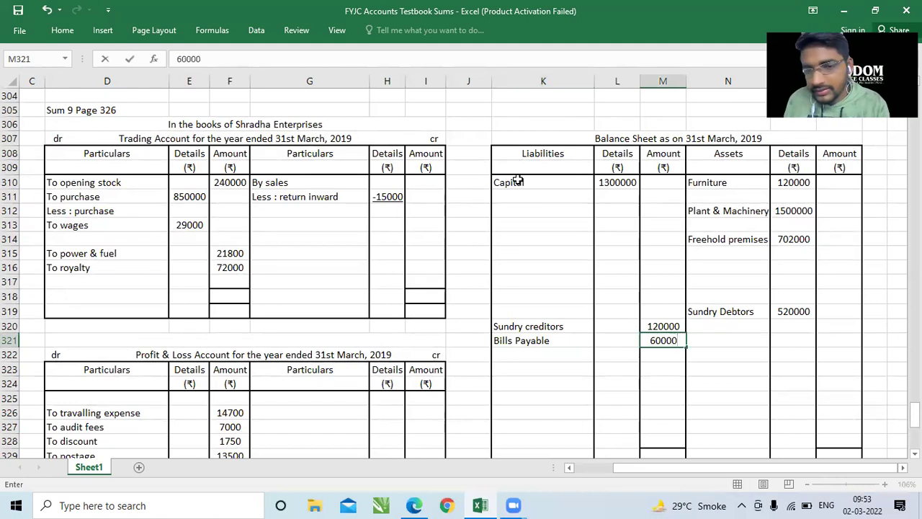
key(Return)
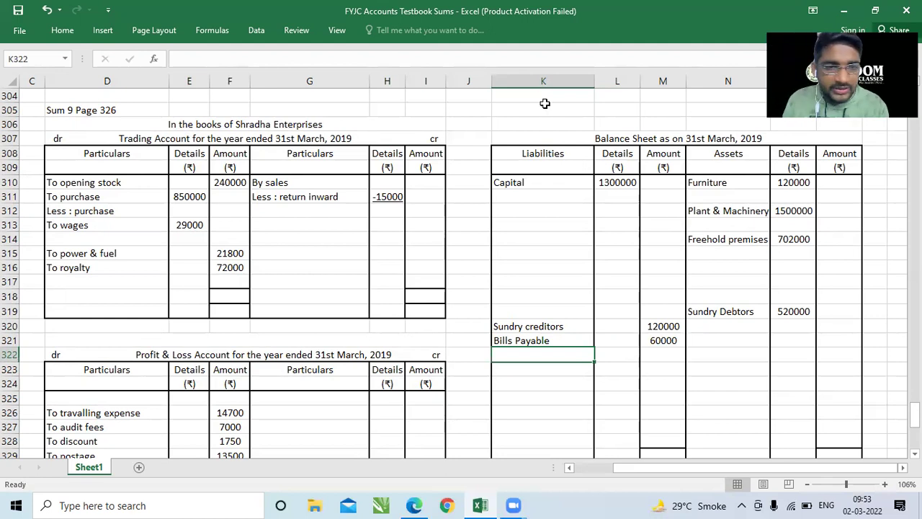
Step: Enter 2500000 as the details of "By sales" in the Trading Account
click(387, 181)
text(250000)
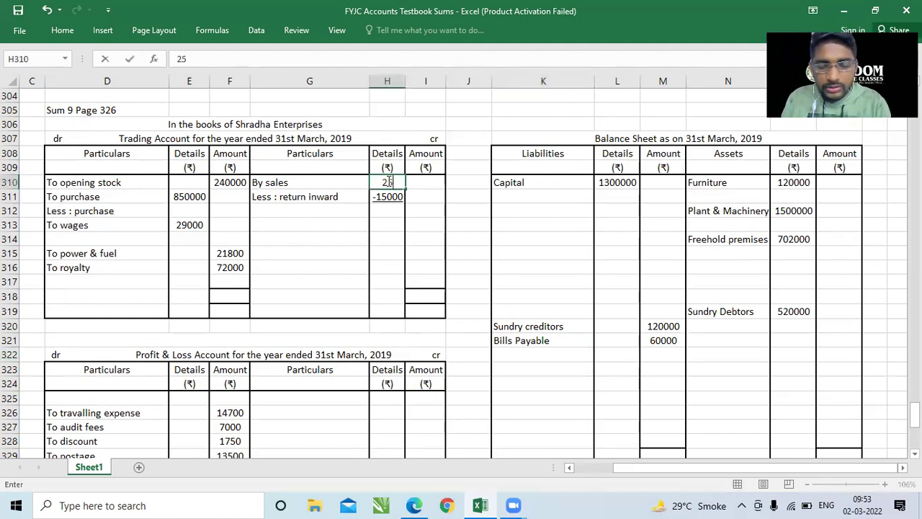
key(Return)
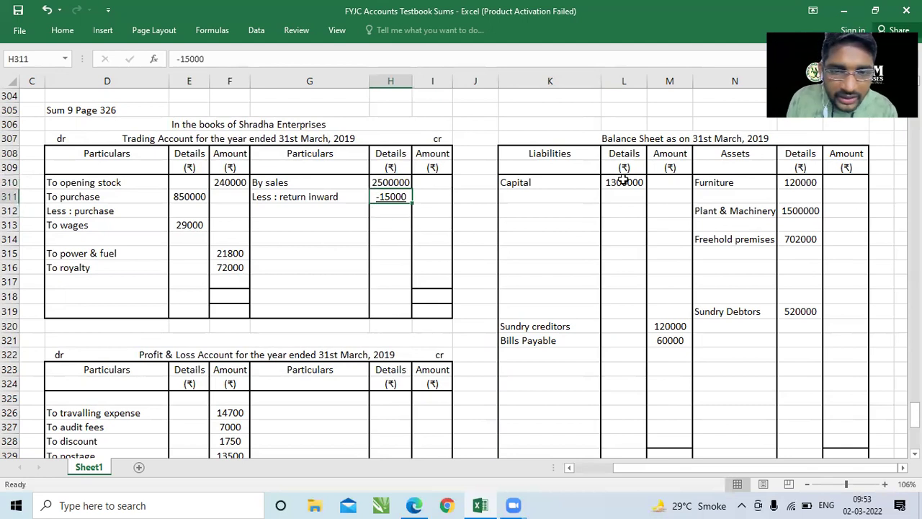
Step: Enter net sales of 2485000 in the amount cell beside return inward and fit column I to its contents
key(Right)
text(24)
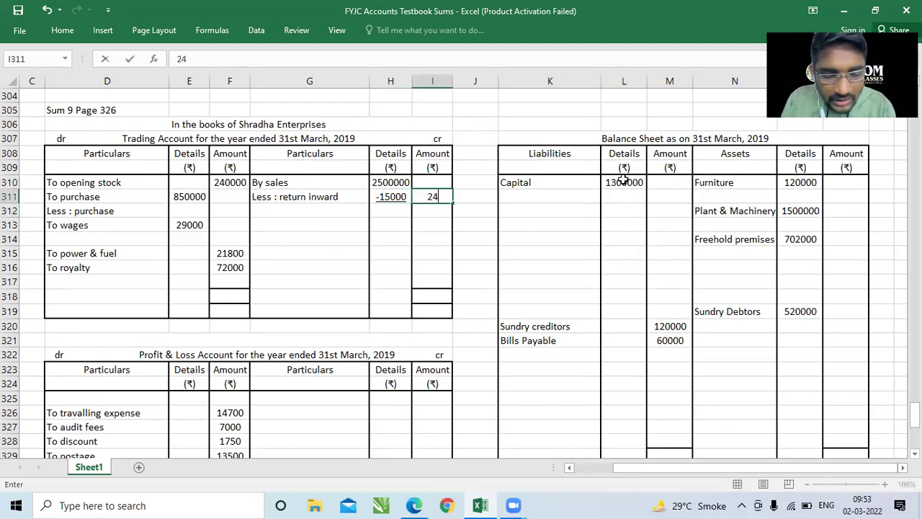
text(85000)
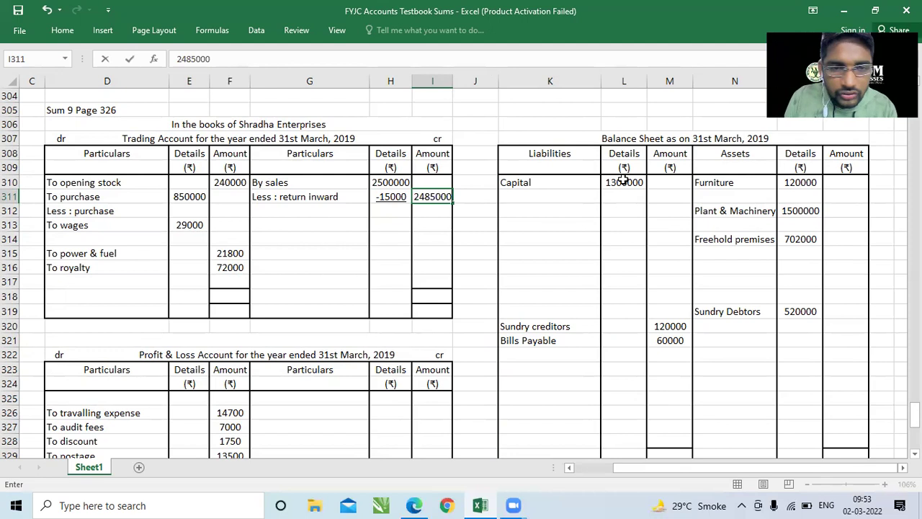
key(Return)
key(Left)
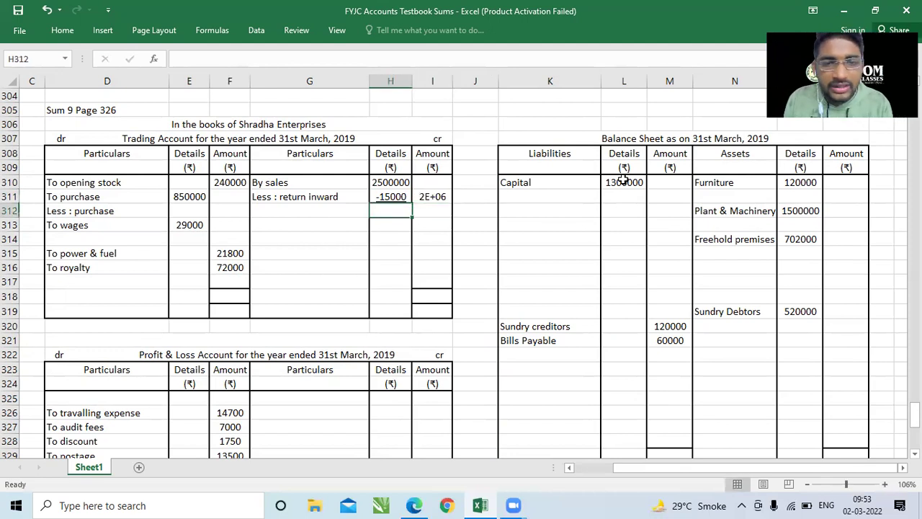
double_click(453, 82)
click(378, 313)
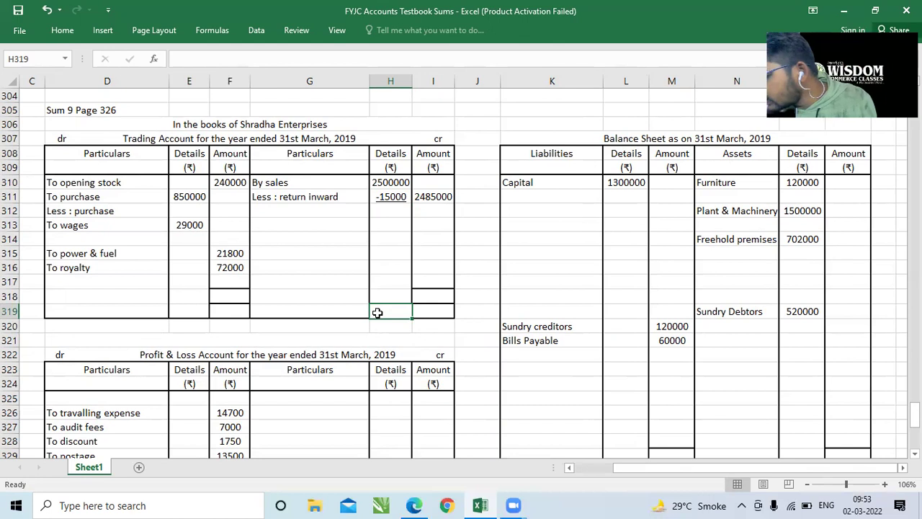
Step: Deduct 8000 in the details of "Less : purchase" and enter net purchases of 842000 as its amount in the Trading Account
click(194, 213)
text(())
key(Left)
text(8000)
key(Return)
key(Up)
key(Right)
text(842000)
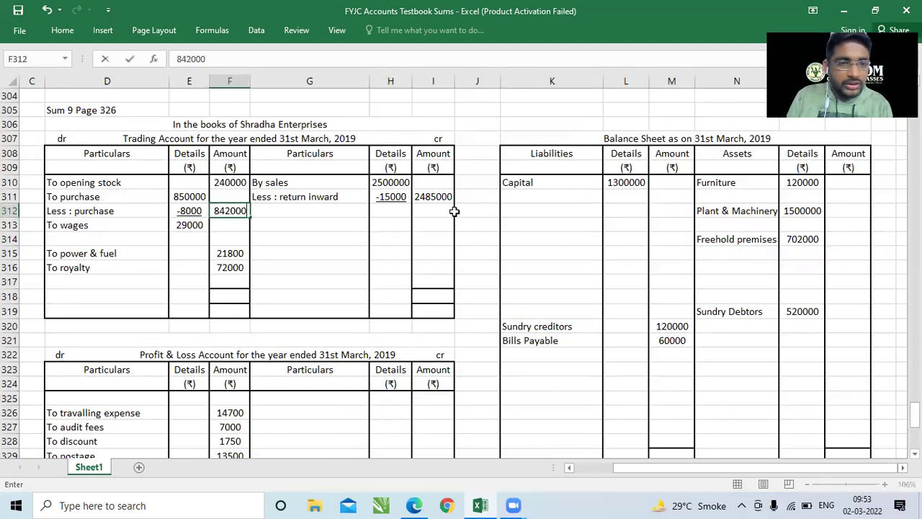
key(Return)
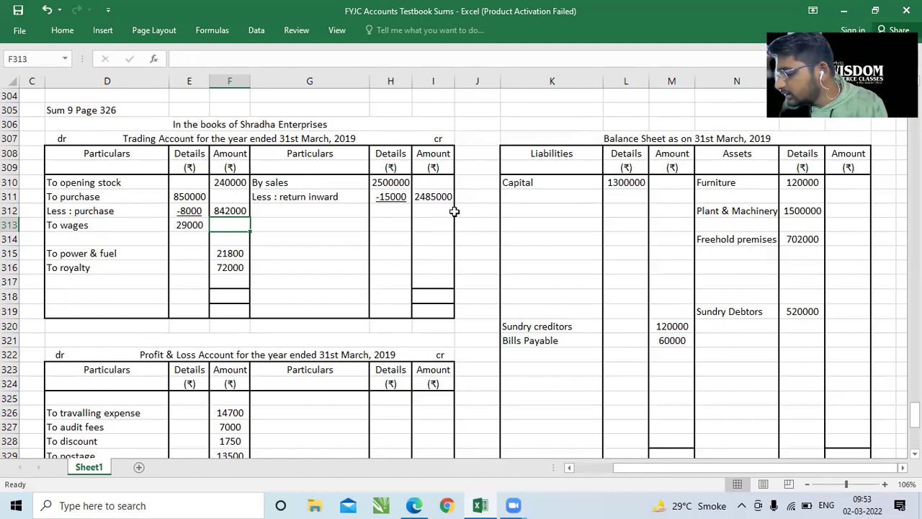
Step: Add "By discount" with an amount of 2000 in row 326 on the credit side of the Profit & Loss Account
double_click(307, 422)
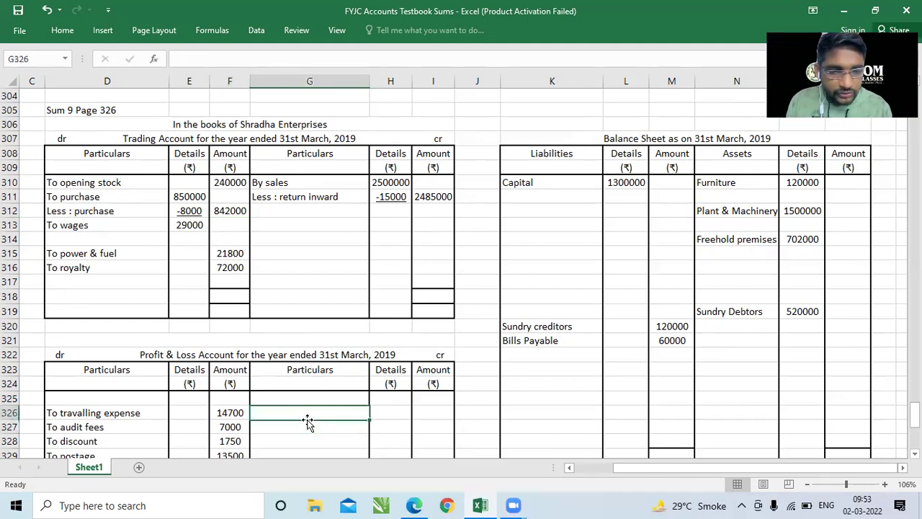
text(By discount)
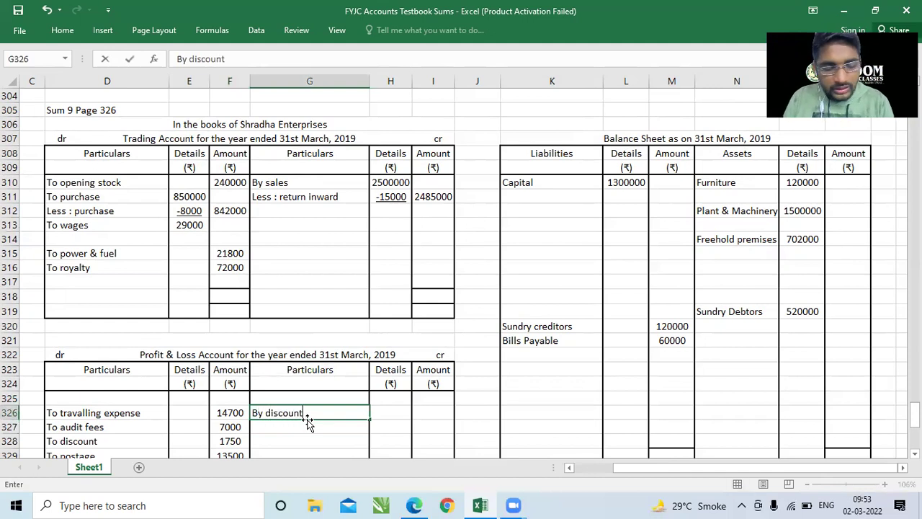
key(Tab)
key(Tab)
text(2000)
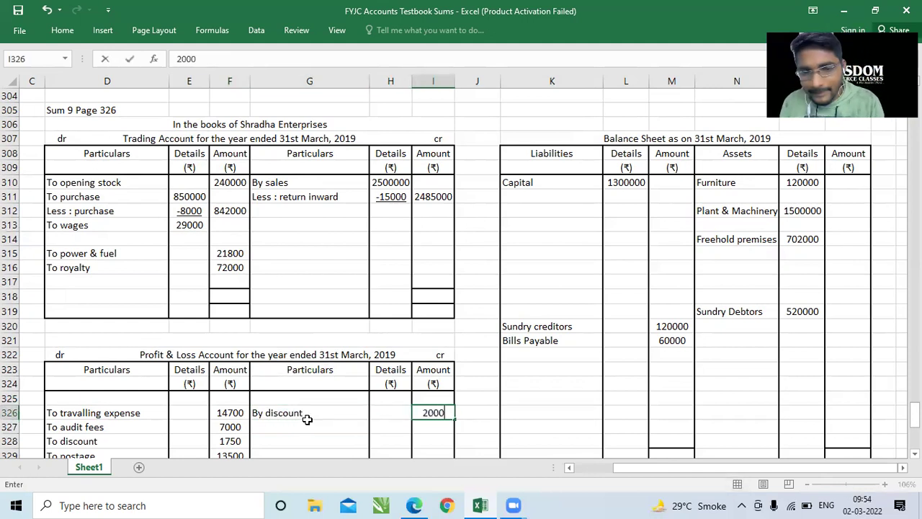
key(Return)
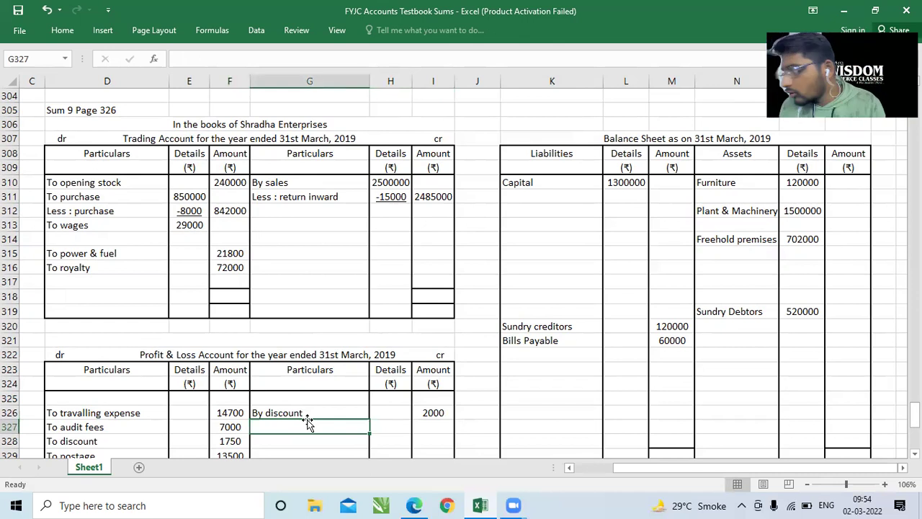
Step: Add "Bank overdraft" with an amount of 154000 below bills payable in the Balance Sheet
click(523, 353)
text(Bank overdraft)
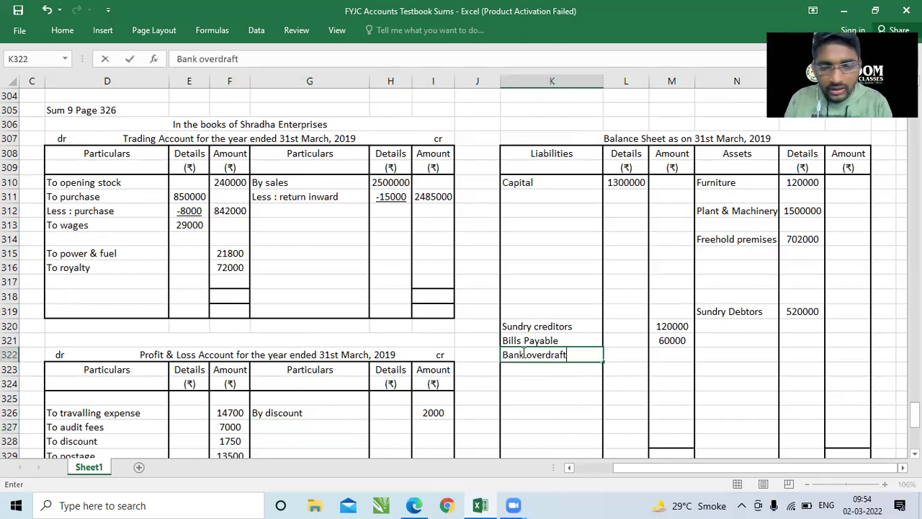
key(Tab)
key(Tab)
text(154000)
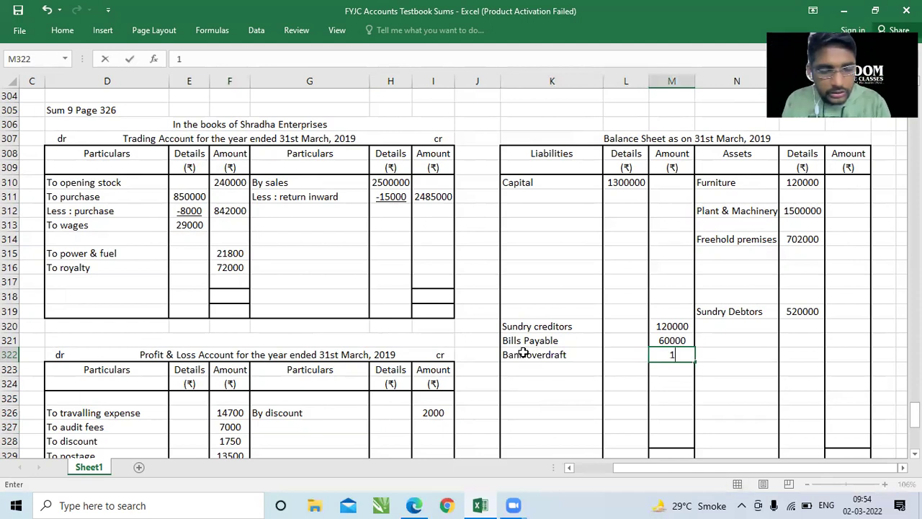
key(Return)
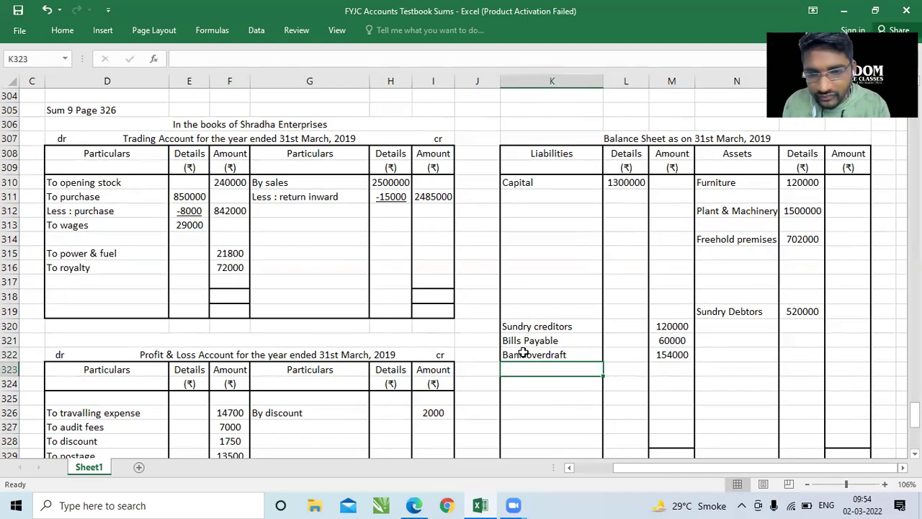
Step: Deduct 8000 in the details beside "Less : old R.D.D (t)" in the Profit & Loss Account
click(215, 428)
key(Down)
key(Down)
key(Down)
key(Down)
scroll(211, 429, down, 2)
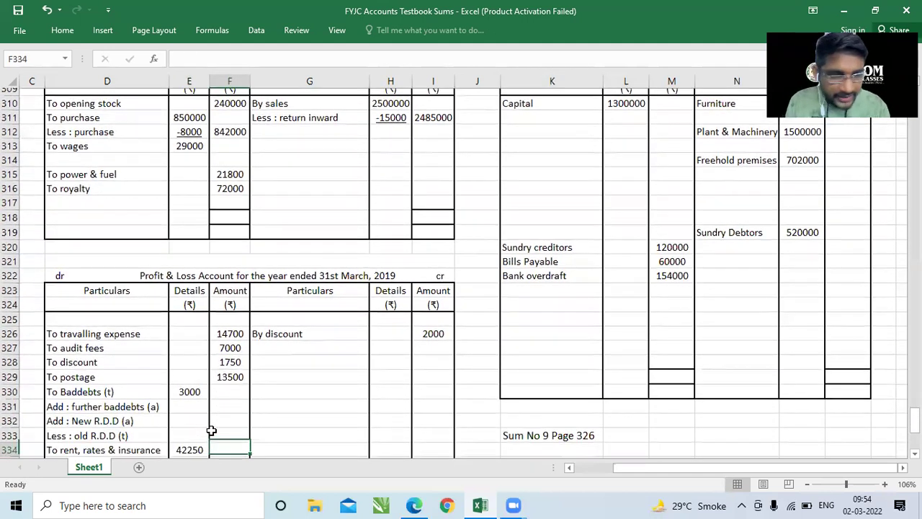
click(115, 369)
key(Up)
key(Up)
key(Down)
key(Down)
key(Down)
key(Up)
key(Up)
key(Up)
key(Down)
key(Down)
key(Down)
key(Up)
key(Down)
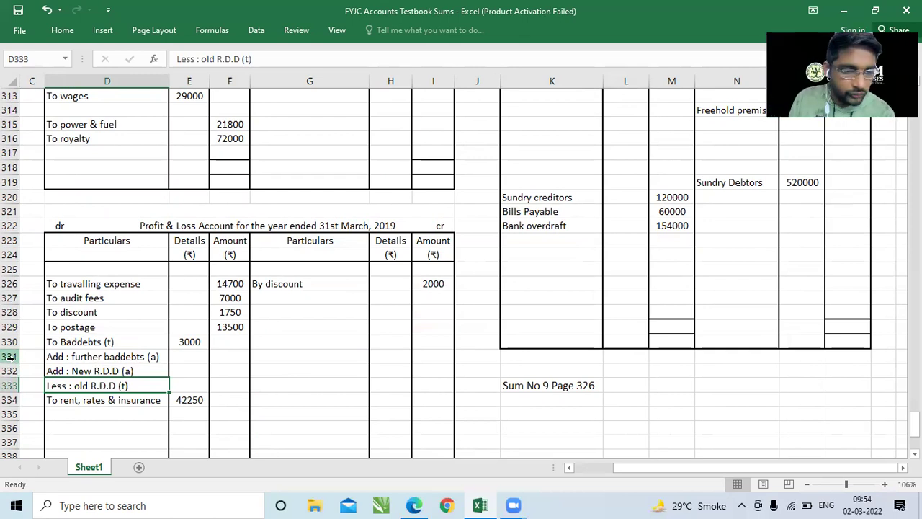
key(Up)
key(Down)
key(Up)
key(Down)
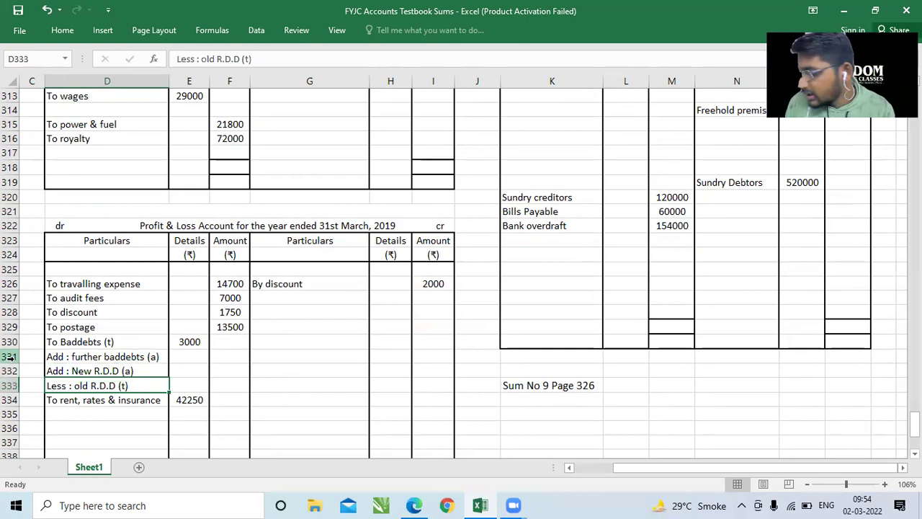
key(Right)
text(())
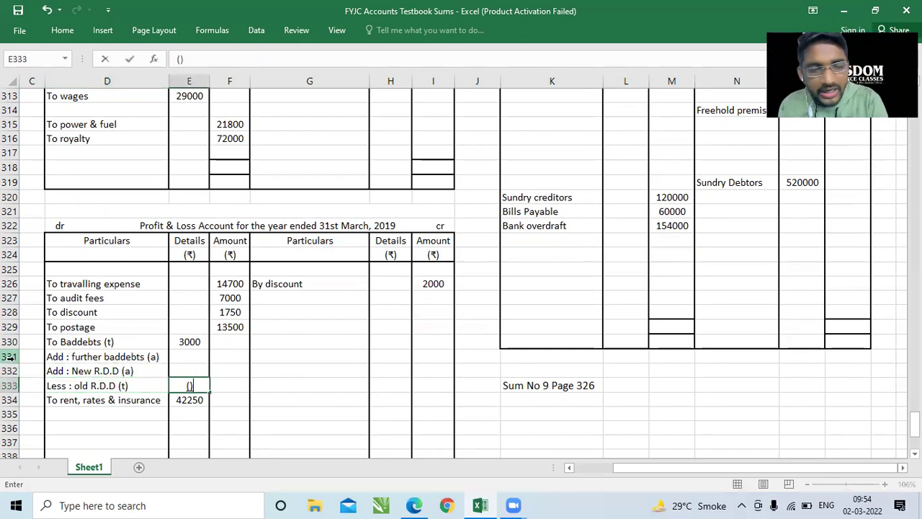
text(8000)
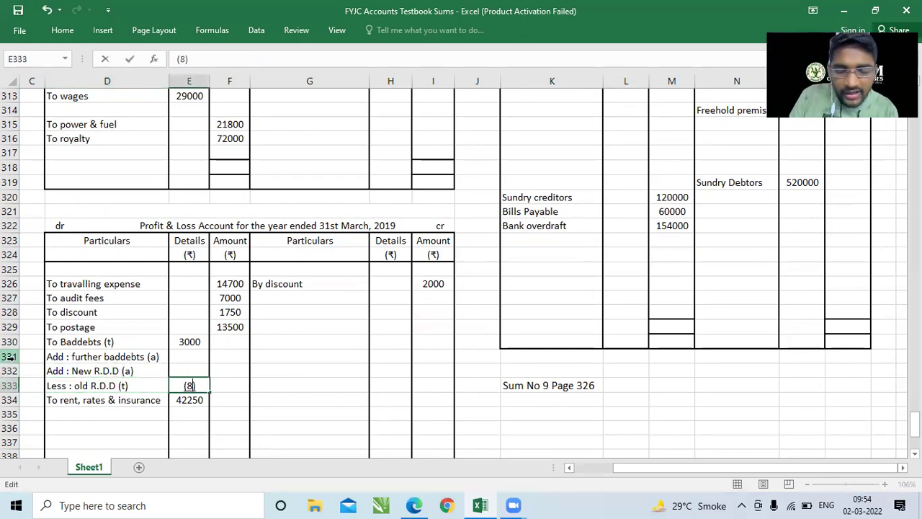
key(Return)
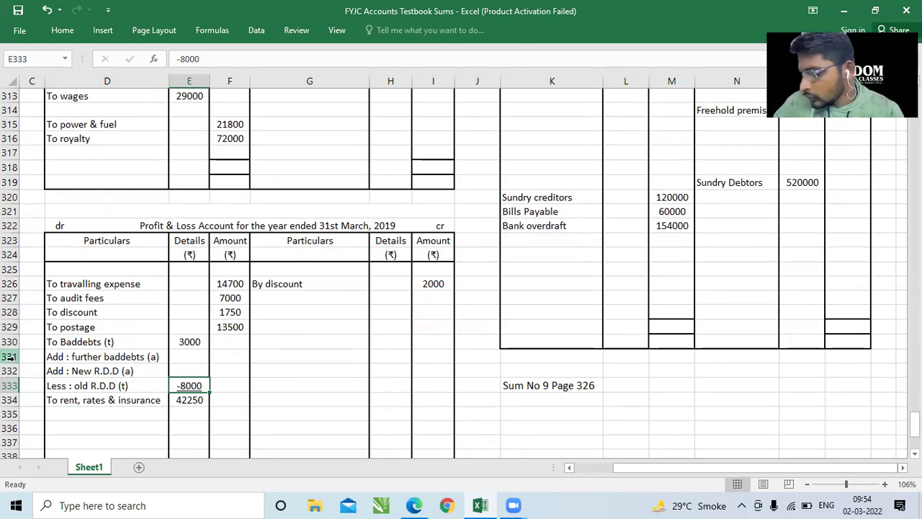
click(318, 292)
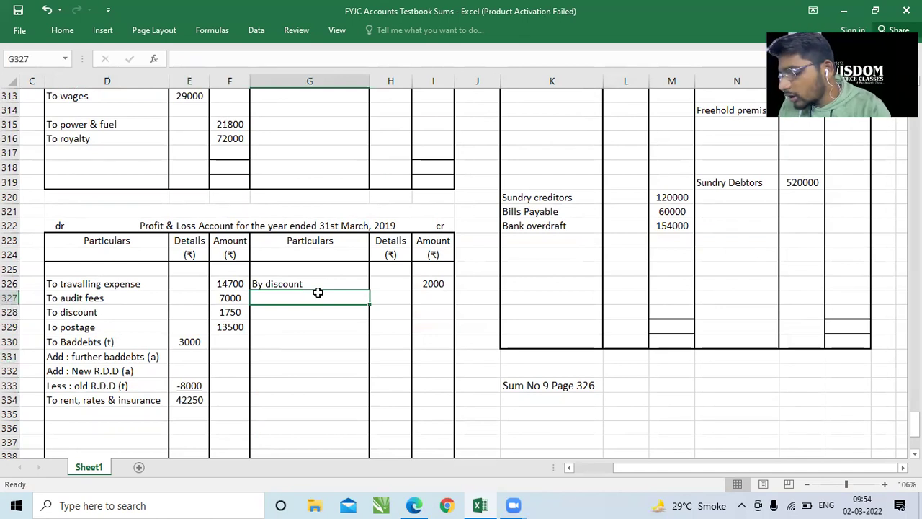
key(Down)
key(Down)
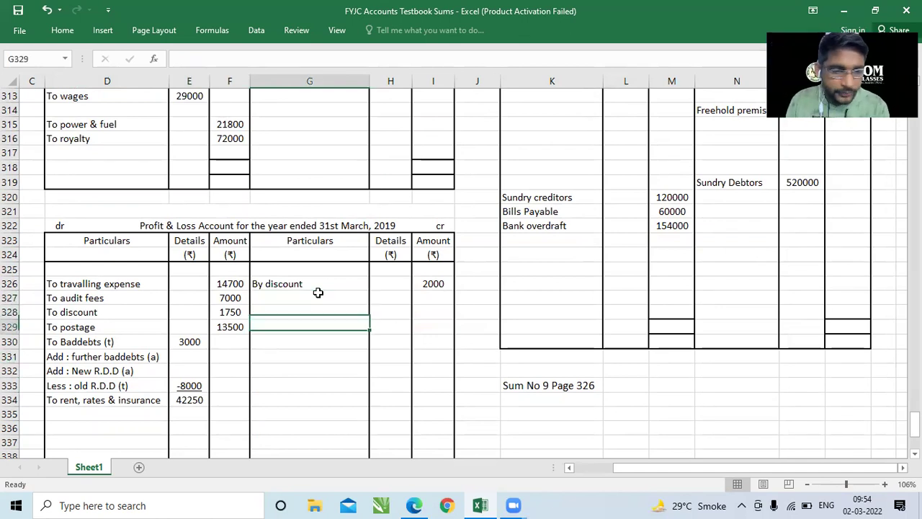
Step: Add "Less : prepaid" below rent, rates & insurance and deduct an underlined 2250 in its details
click(116, 409)
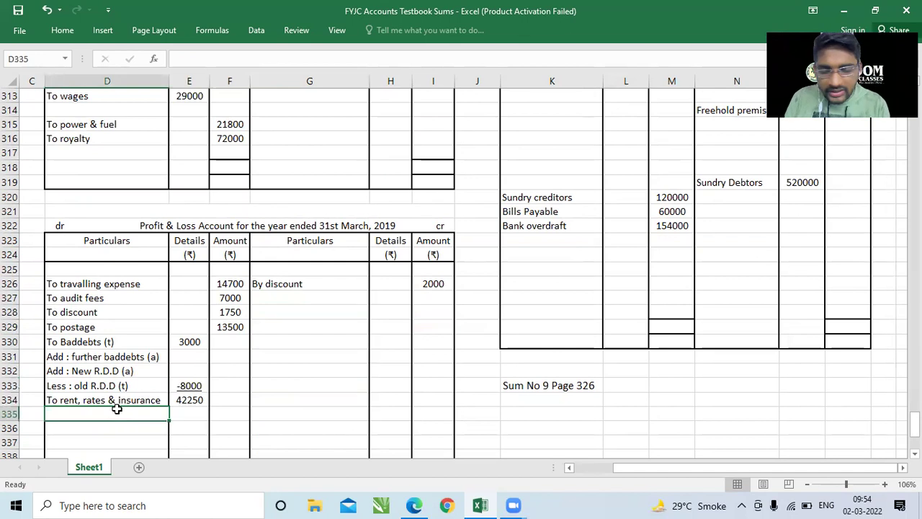
text(Less : )
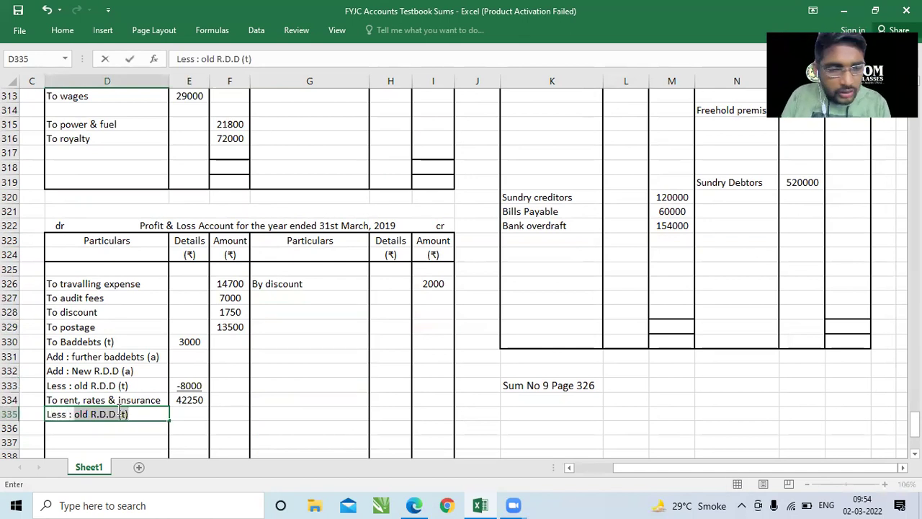
text(prepaid)
key(Tab)
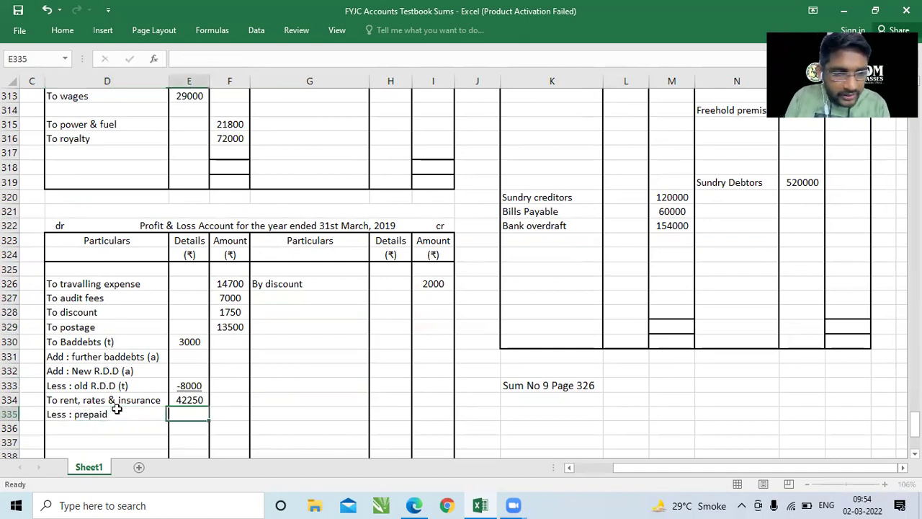
text(())
key(F2)
text(2250)
click(117, 409)
key(Right)
key(ctrl+u)
Step: Enter 40000 in the amount cell beside the prepaid deduction in row 335
key(Right)
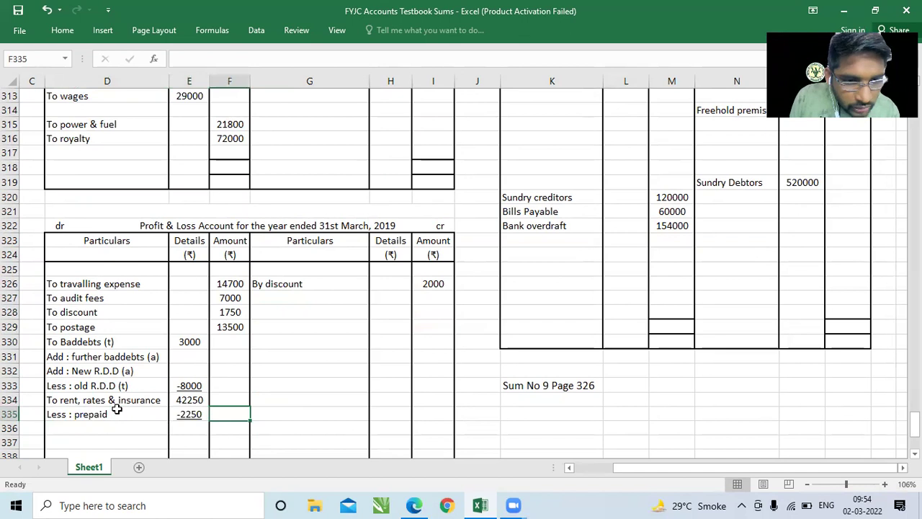
text(40000)
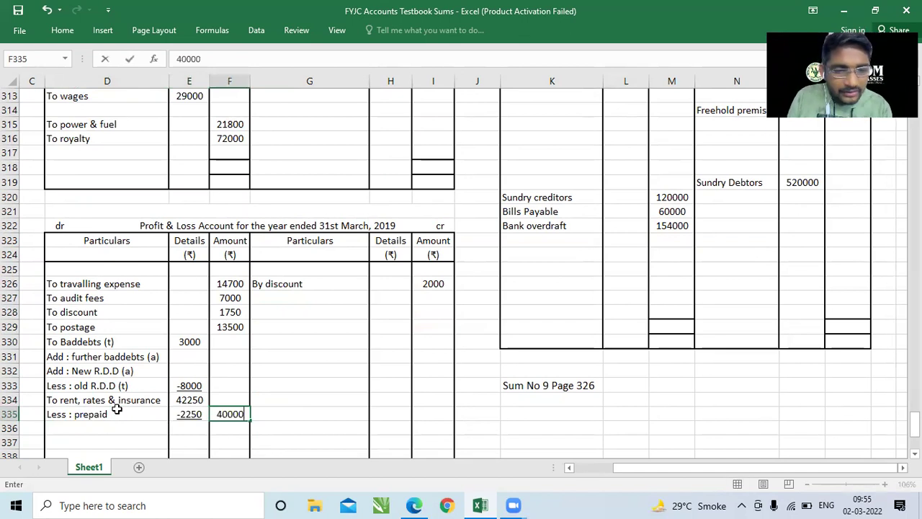
key(Return)
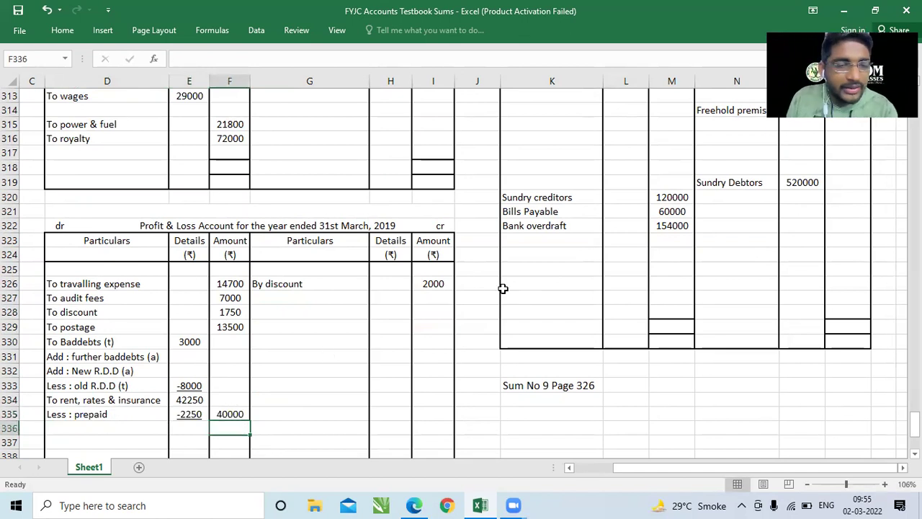
Step: Add a label for the prepaid insurance in row 323 on the assets side of the Balance Sheet
click(558, 251)
key(Right)
key(Right)
key(Up)
key(Up)
key(Right)
key(Down)
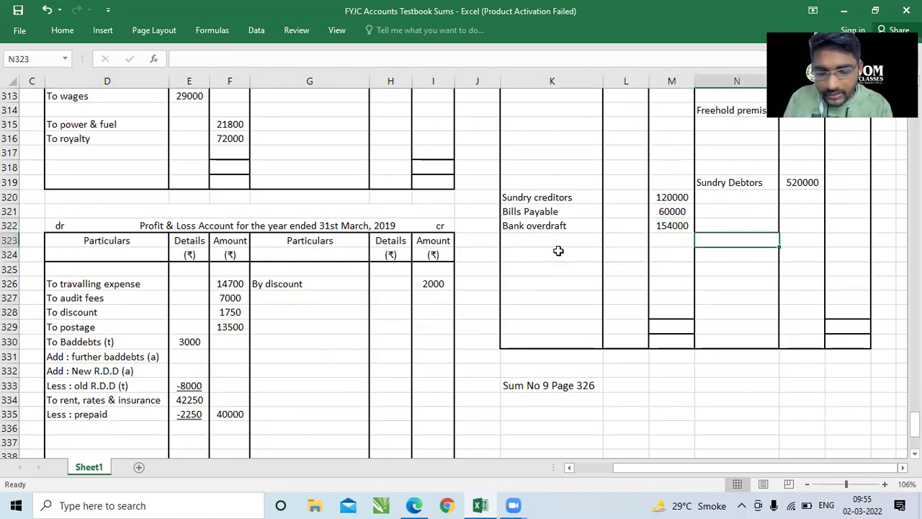
text(Prepaid)
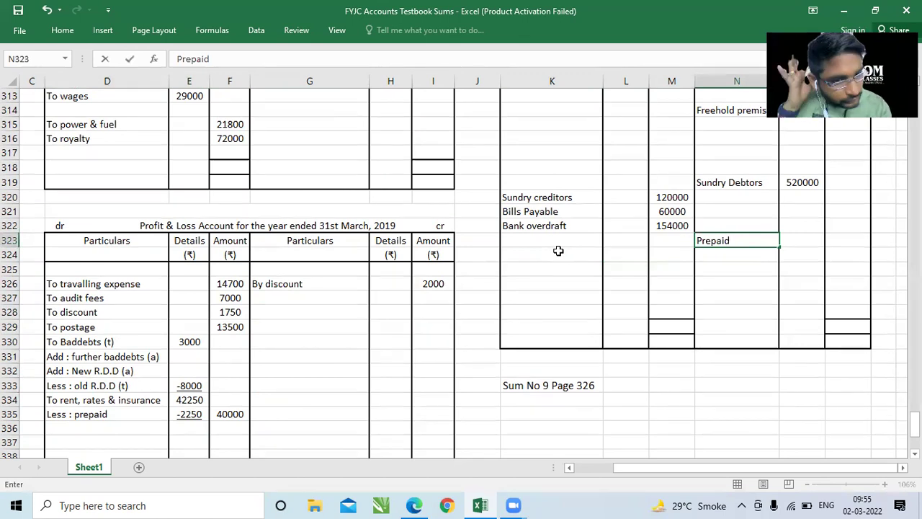
text( is)
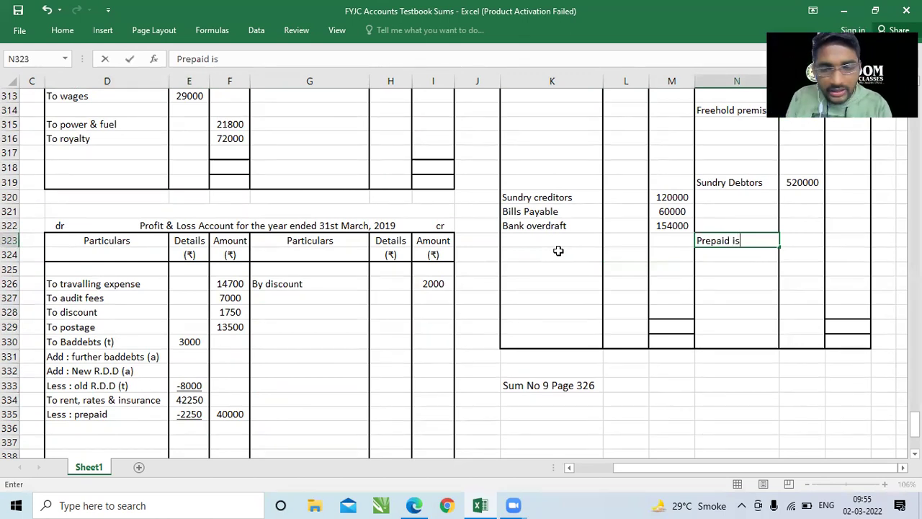
text(n)
key(BackSpace)
key(BackSpace)
text(nurance)
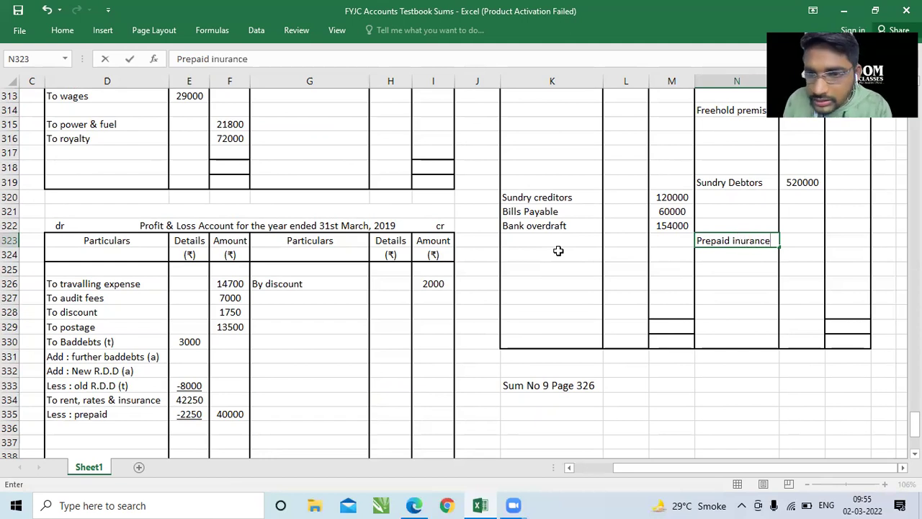
Step: Correct the spelling of the new asset label to "Prepaid insurance" and enter 2250 as its amount
key(Tab)
key(Left)
key(F2)
key(Left)
key(Left)
key(Left)
key(Left)
key(Left)
key(Left)
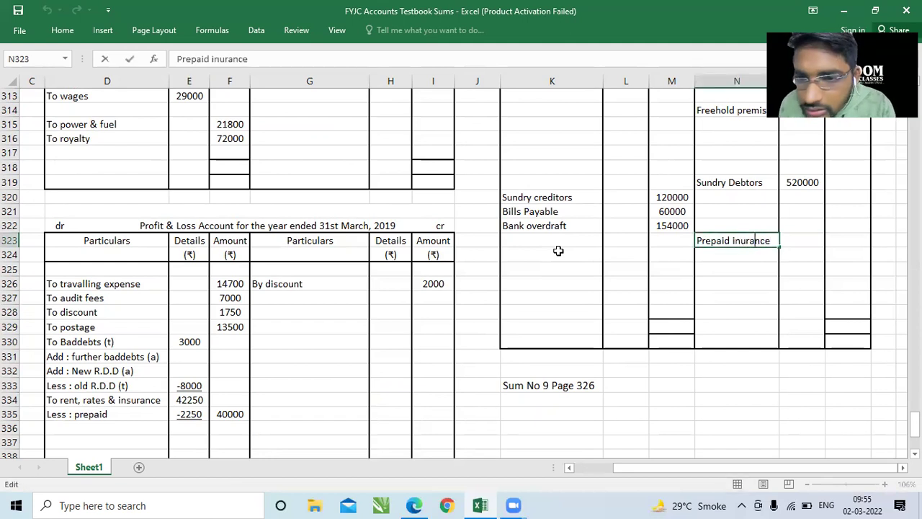
text(s)
key(Tab)
key(Tab)
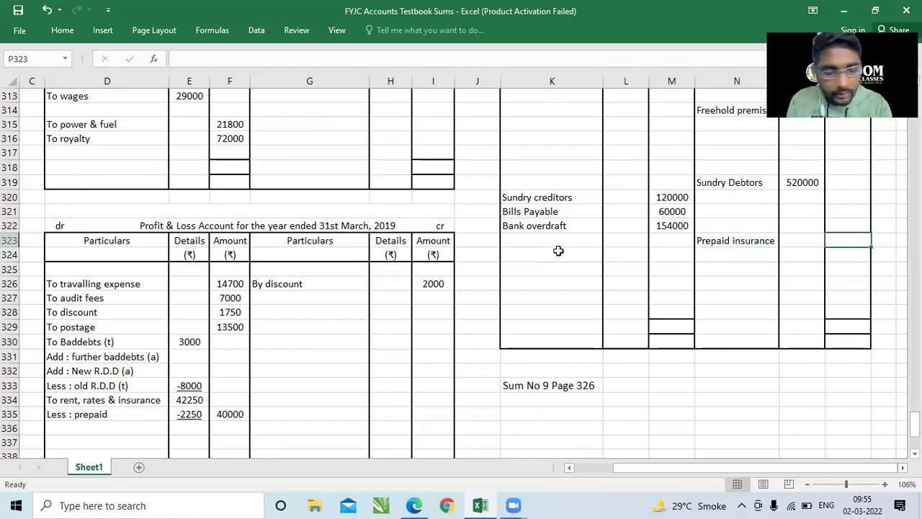
text(2250)
key(Return)
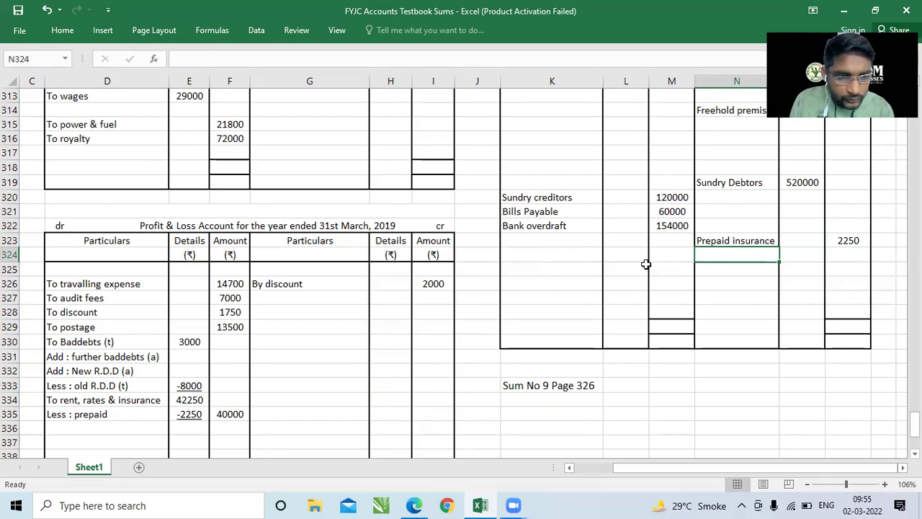
Step: Enter 40000 without underline in the details below the prepaid deduction and clear the amount cell in row 335
click(237, 427)
key(Left)
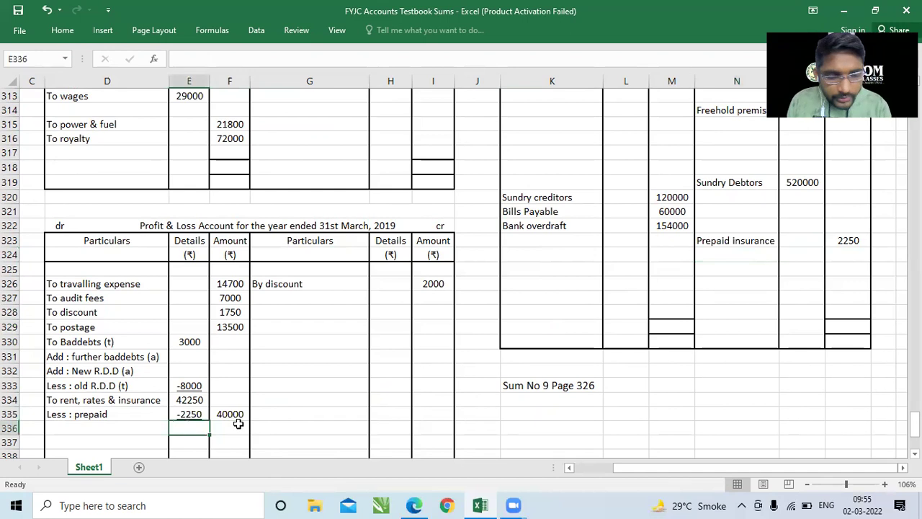
text(40000)
click(238, 421)
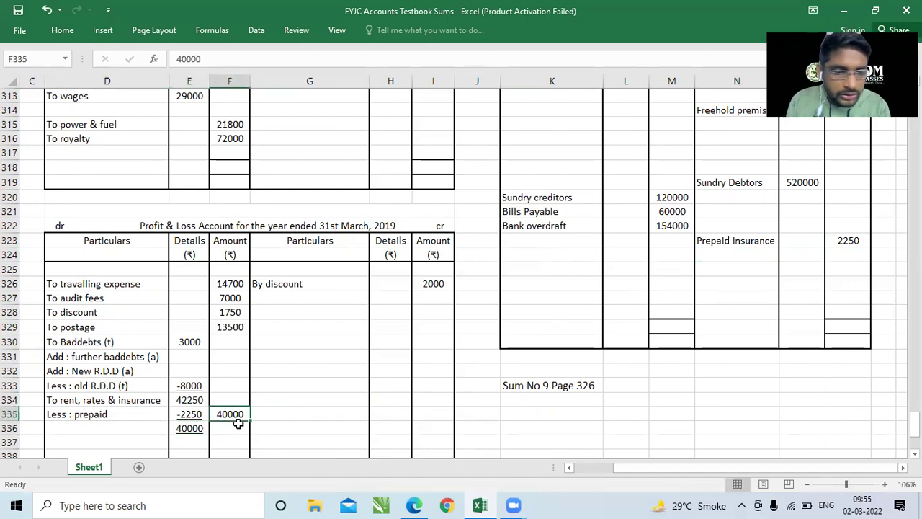
key(Delete)
key(Left)
key(Down)
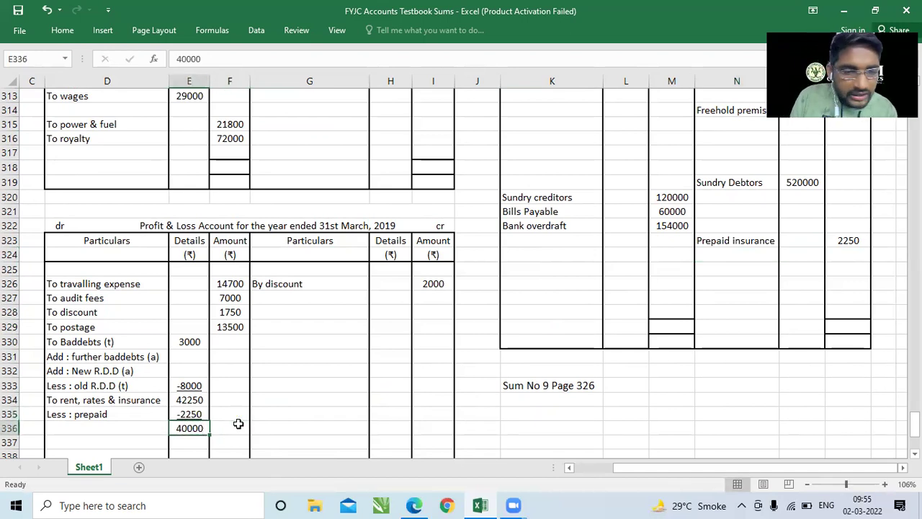
Step: Examine the last debit rows of the Profit & Loss Account and the blank rows below Sundry Debtors in the Balance Sheet
click(137, 386)
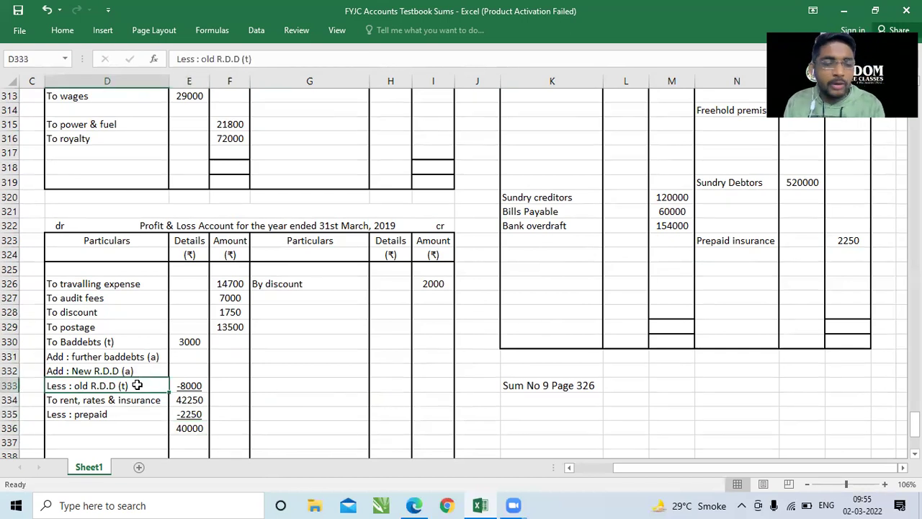
key(Down)
key(Down)
key(Down)
key(Down)
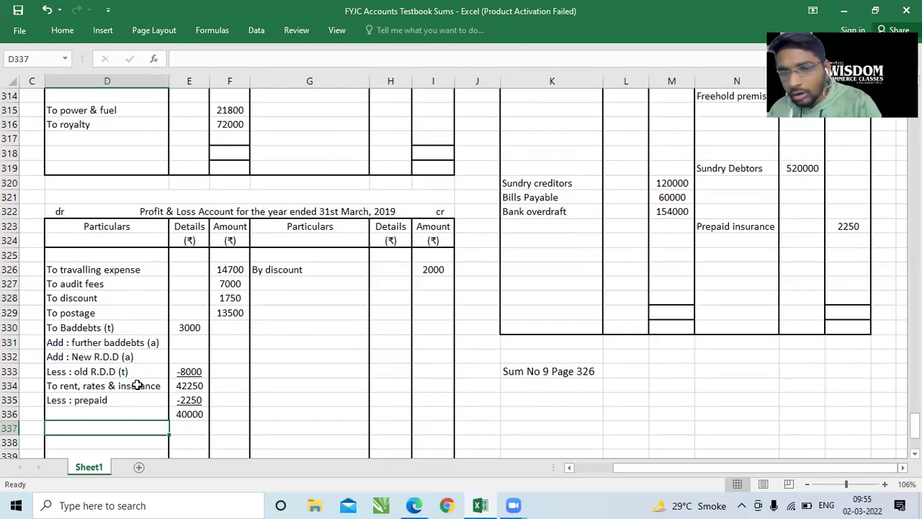
click(718, 181)
key(Down)
key(Down)
key(Up)
key(Up)
key(Down)
key(Down)
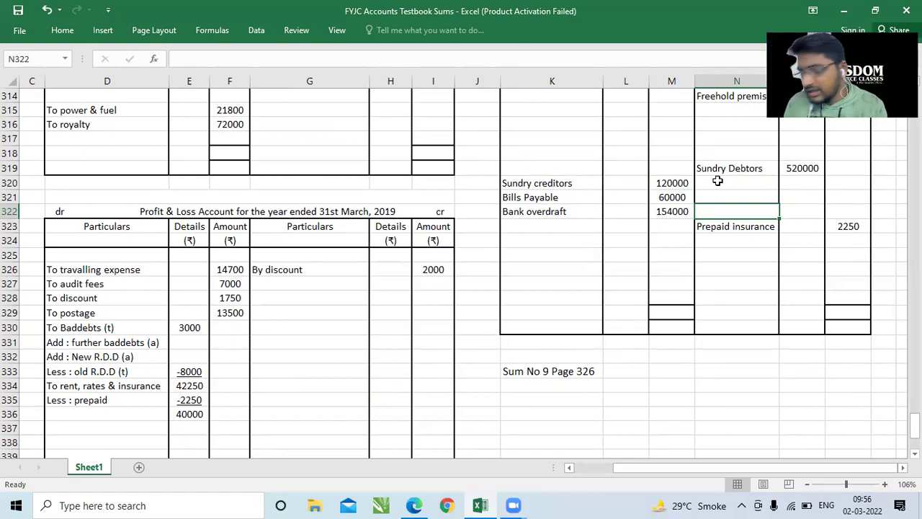
Step: Add "By closing stock" with an amount of 380000 in row 314 on the credit side of the Trading Account
click(315, 172)
key(Up)
key(Up)
key(Up)
key(Up)
key(Up)
key(Up)
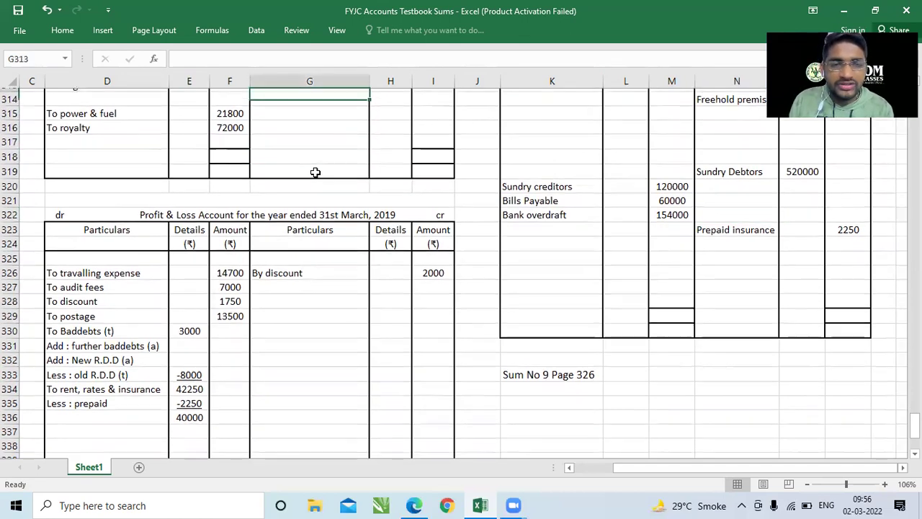
key(Up)
key(Up)
key(Up)
key(Down)
key(Down)
key(Down)
key(Down)
text(By closing sto)
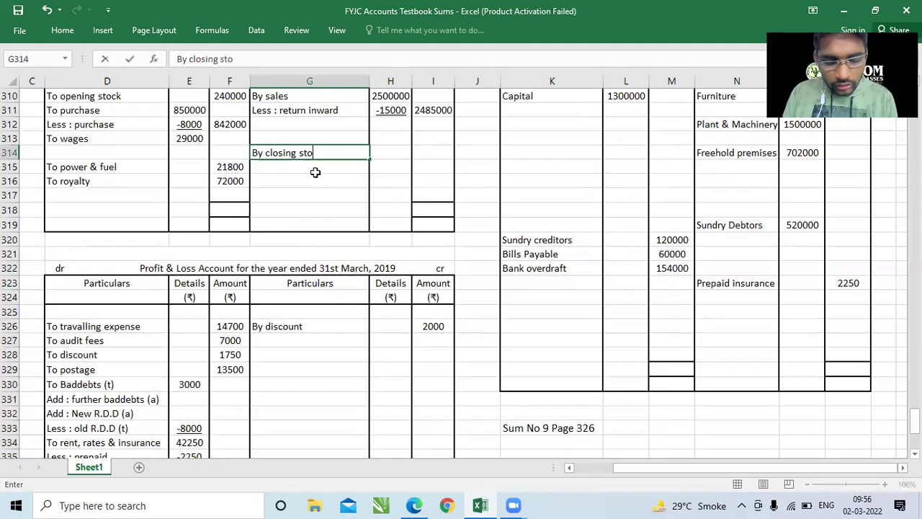
text(ck)
key(Tab)
key(Tab)
text(380000)
key(Return)
Step: Copy the closing stock entry with its amount to the assets side of the Balance Sheet, below prepaid insurance
key(Left)
key(Up)
key(Right)
key(shift+Right)
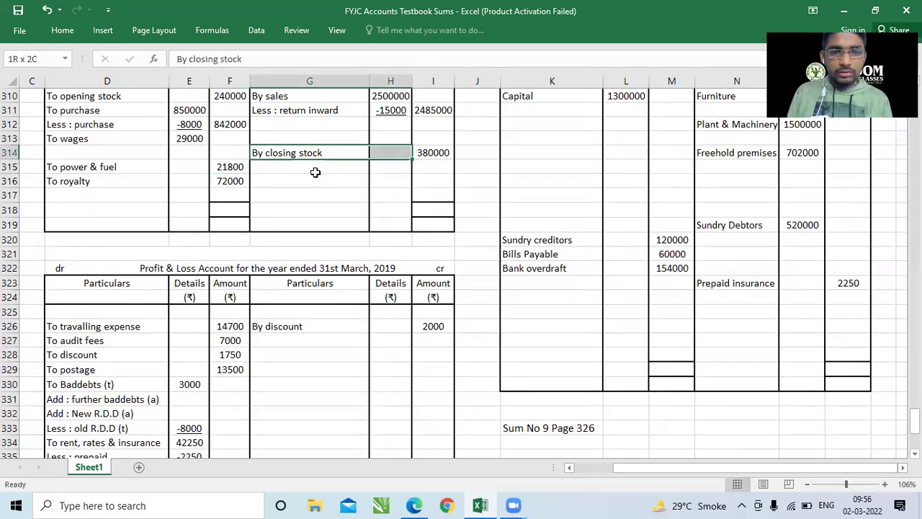
key(shift+Right)
key(ctrl+c)
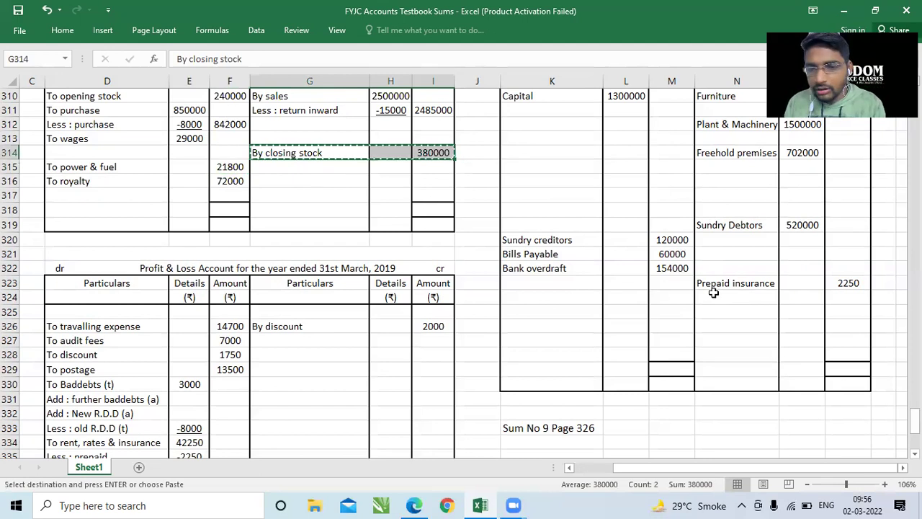
click(713, 296)
key(ctrl+v)
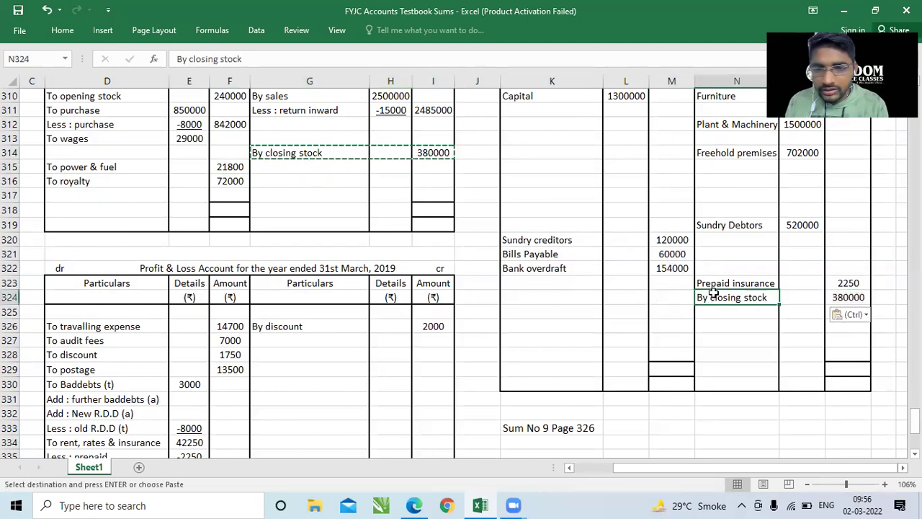
Step: Change the label of the copied asset entry to "Closing stock"
double_click(714, 295)
key(Home)
key(Delete)
key(Delete)
key(Delete)
key(Delete)
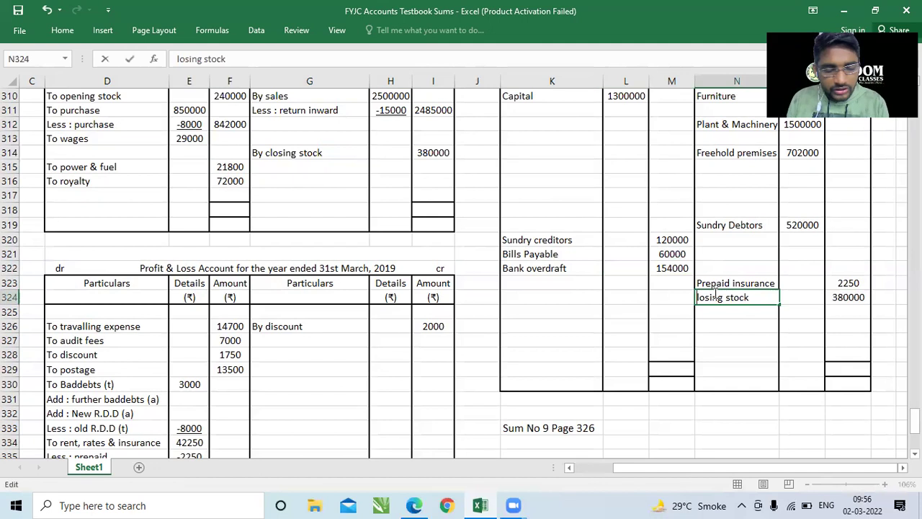
text(C)
key(Return)
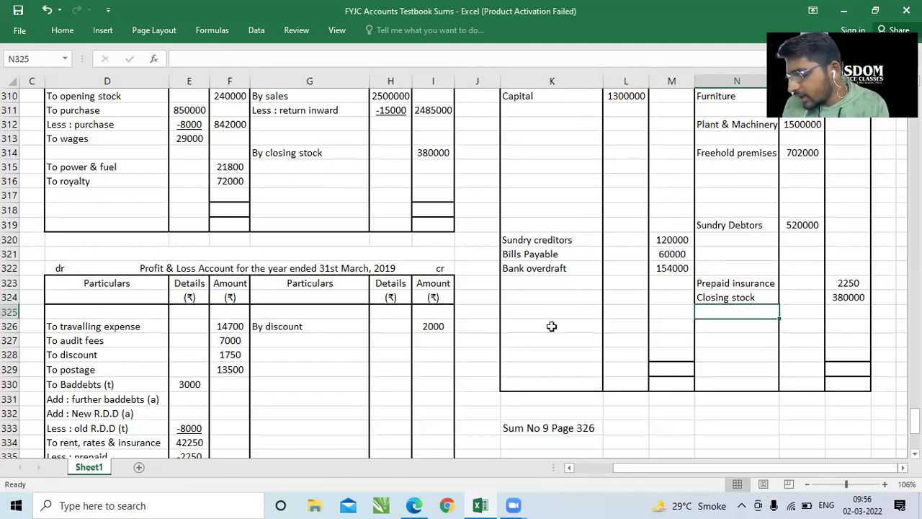
Step: Add "Add : outstanding" below wages in the Trading Account, with 6000 in details and 35000 in amount
click(96, 152)
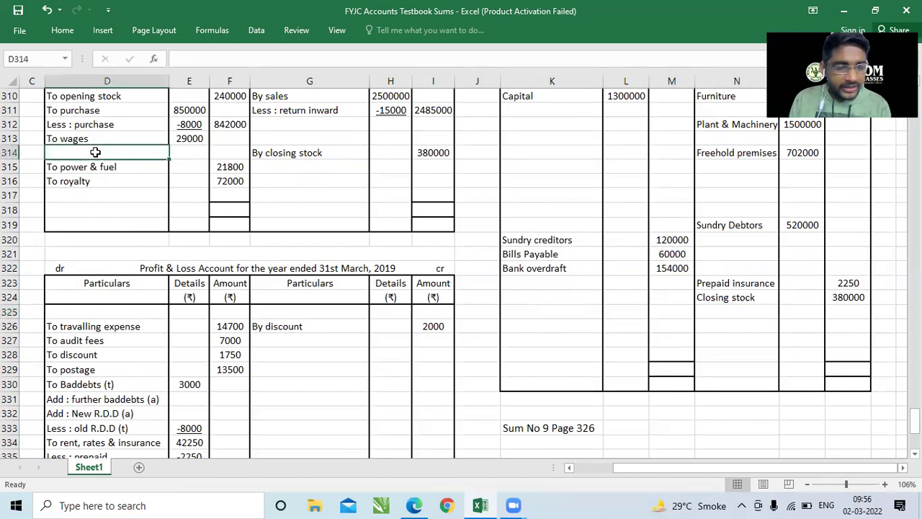
text(Add : out)
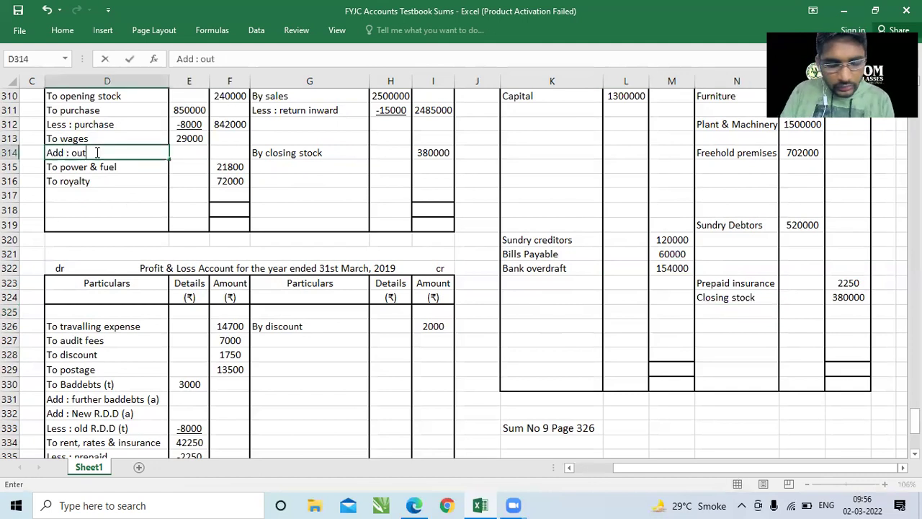
text(standing)
key(Tab)
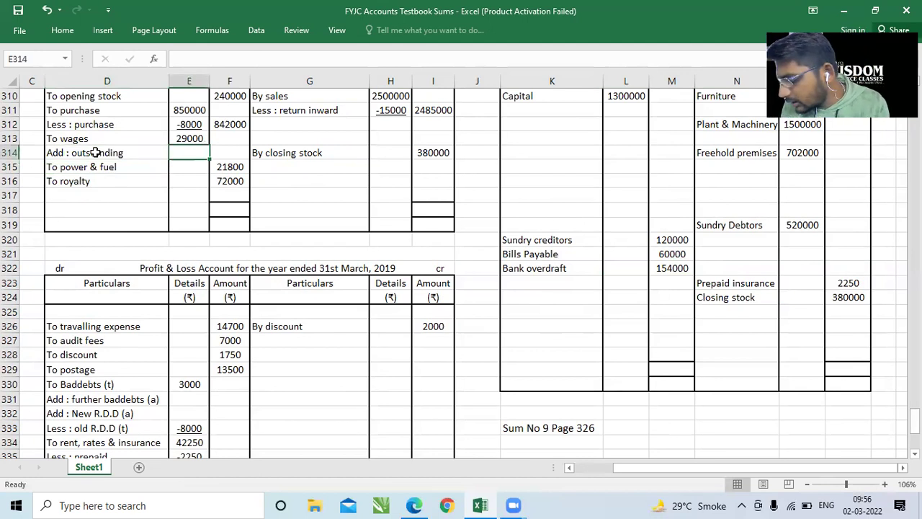
text(6000)
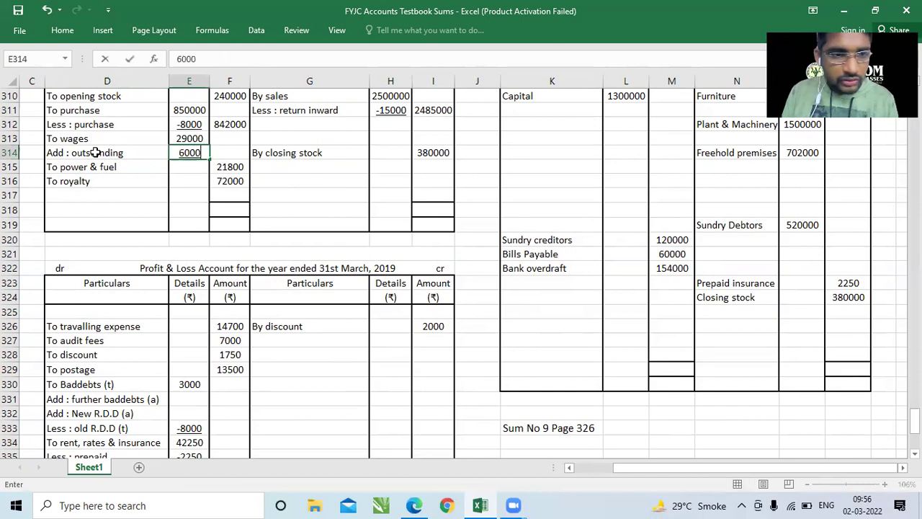
key(Tab)
text(35000)
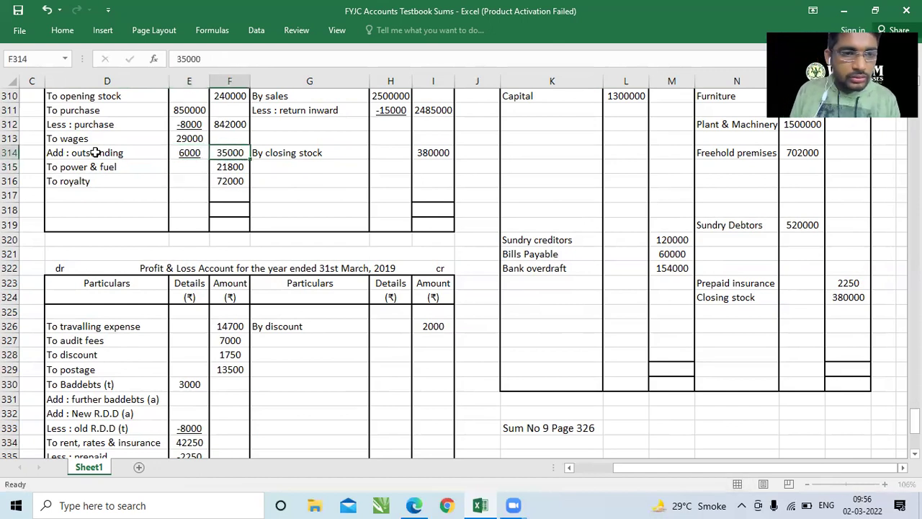
Step: Copy the "Add : outstanding" label from below wages to row 337 on the debit side of the Profit & Loss Account
key(Up)
key(Left)
click(95, 153)
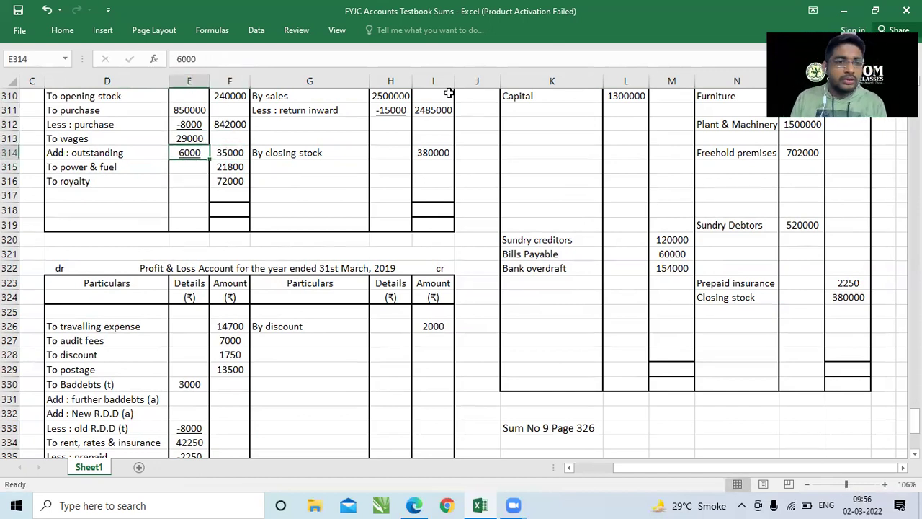
key(ctrl+c)
key(Down)
key(Down)
key(Down)
key(Down)
key(Down)
key(Down)
key(Down)
key(Down)
key(Down)
key(Down)
key(Down)
key(Down)
key(Down)
key(Down)
key(Down)
key(Down)
key(Down)
key(Down)
key(Down)
key(Down)
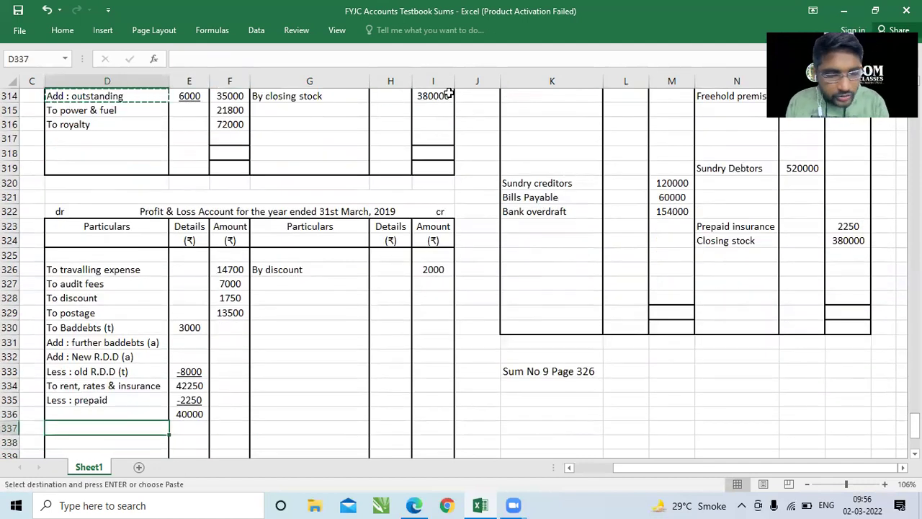
key(ctrl+v)
Step: Enter 5000 in details and 45000 in amount for the outstanding entry in the Profit & Loss Account
key(Right)
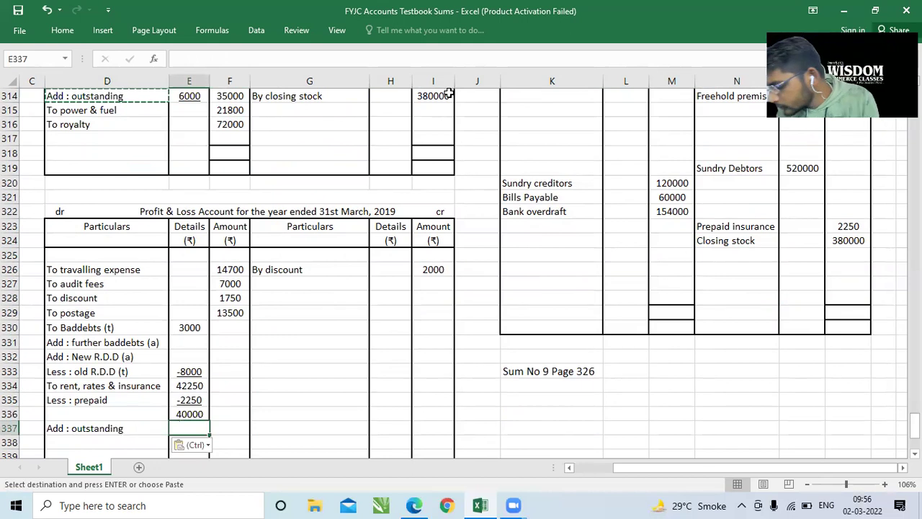
text(5000)
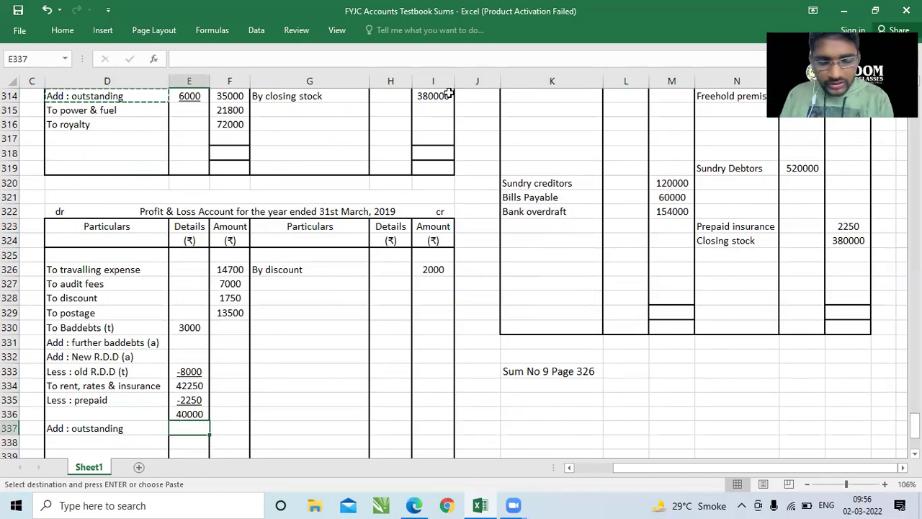
key(Right)
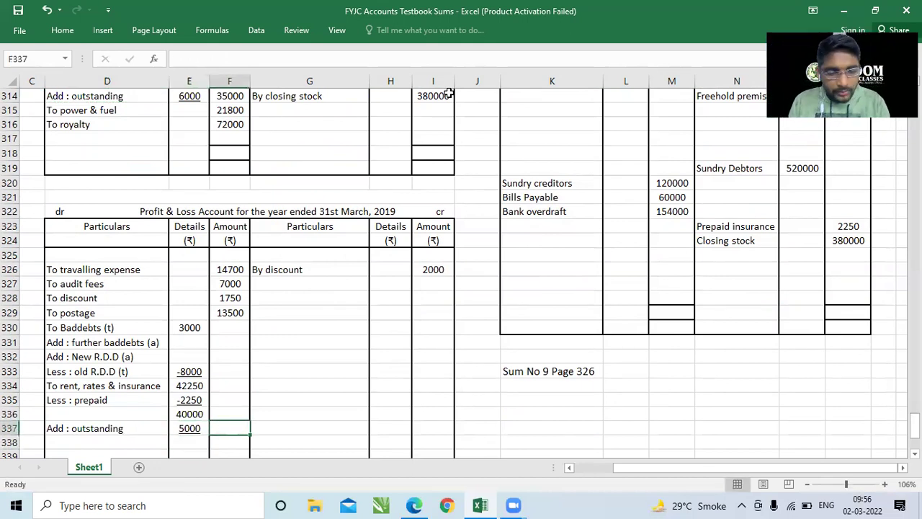
text(45000)
key(Return)
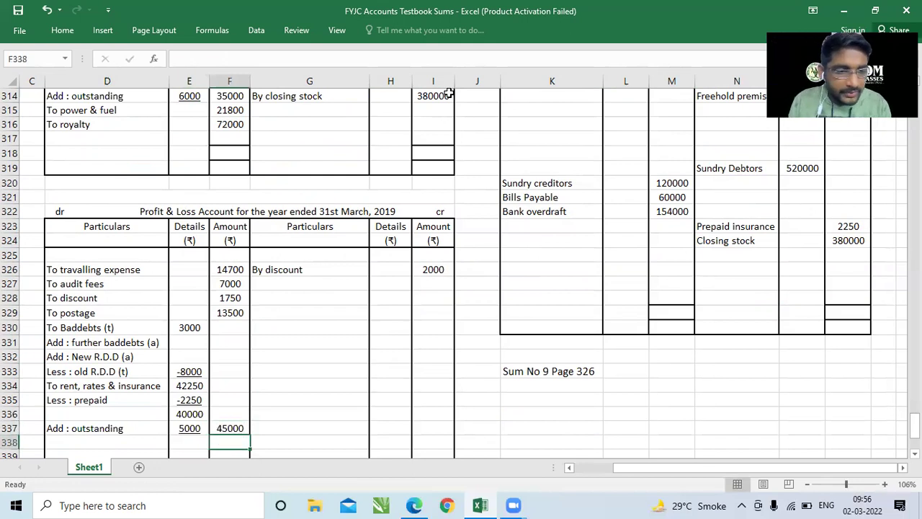
Step: Add an underlined "Outstanding" heading below Bank overdraft on the liabilities side of the Balance Sheet
key(Left)
key(Up)
key(Left)
key(Up)
key(Up)
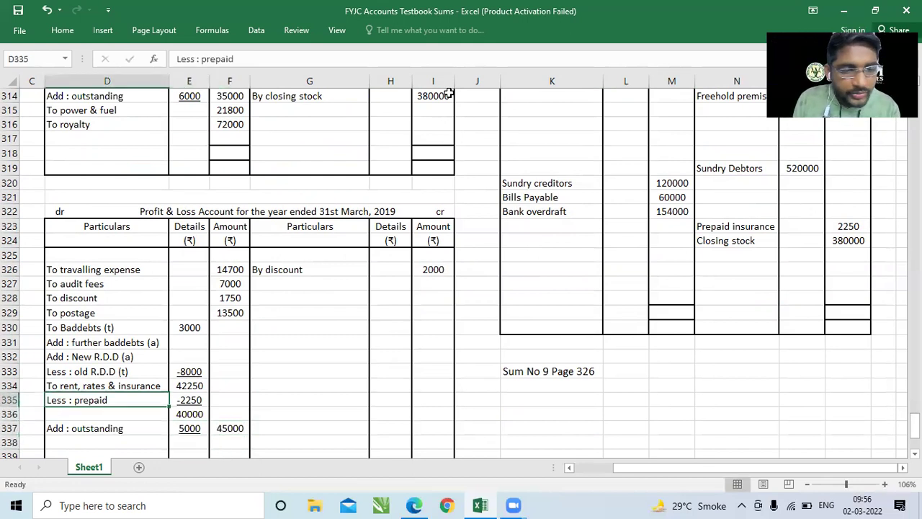
click(505, 226)
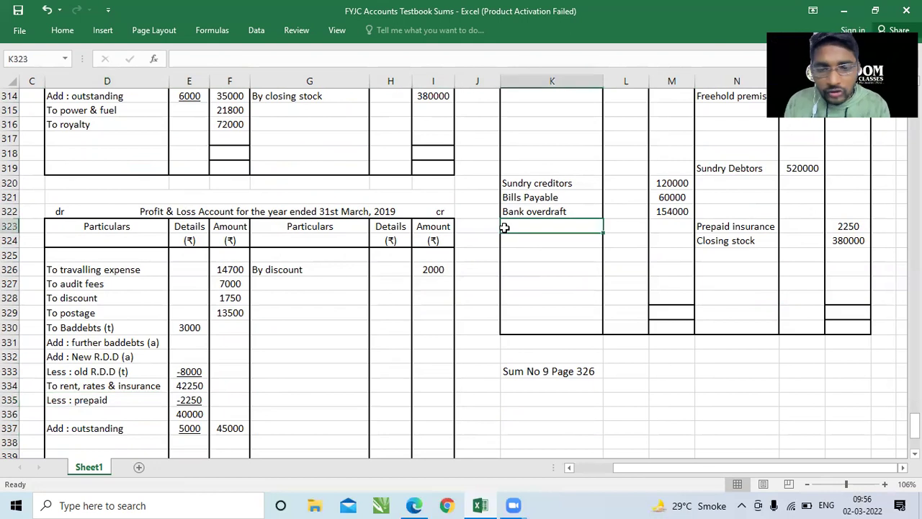
text(Outstanding)
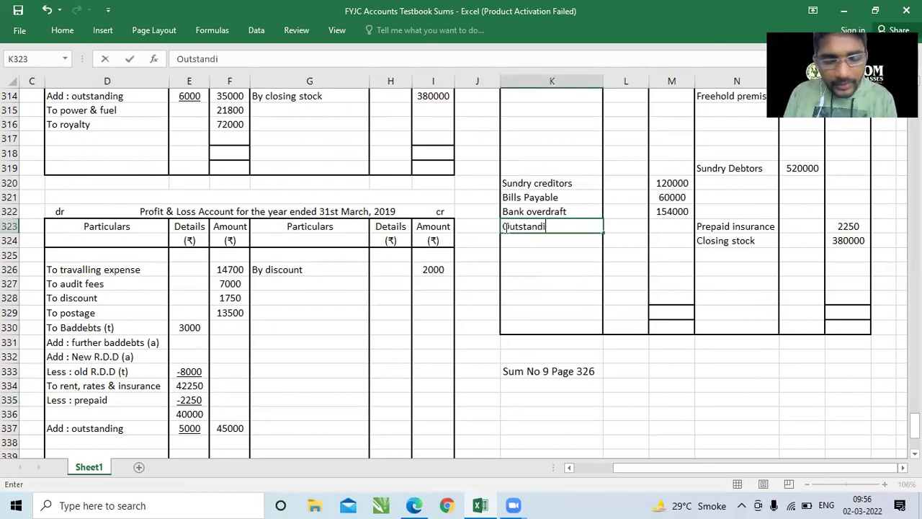
key(Return)
key(Up)
key(ctrl+u)
Step: List "wages" and "rent" in the two rows below the Outstanding heading
key(Down)
text(wages)
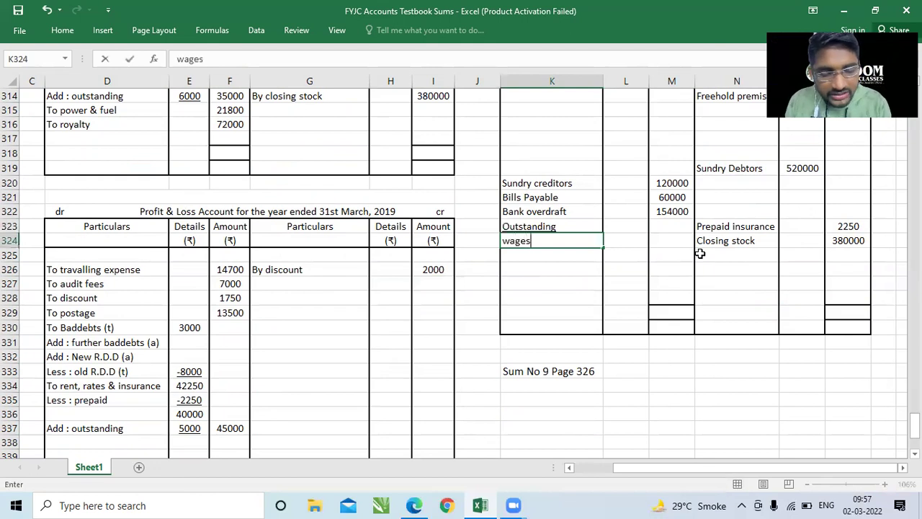
key(Return)
text(rent)
key(Return)
key(Up)
key(Up)
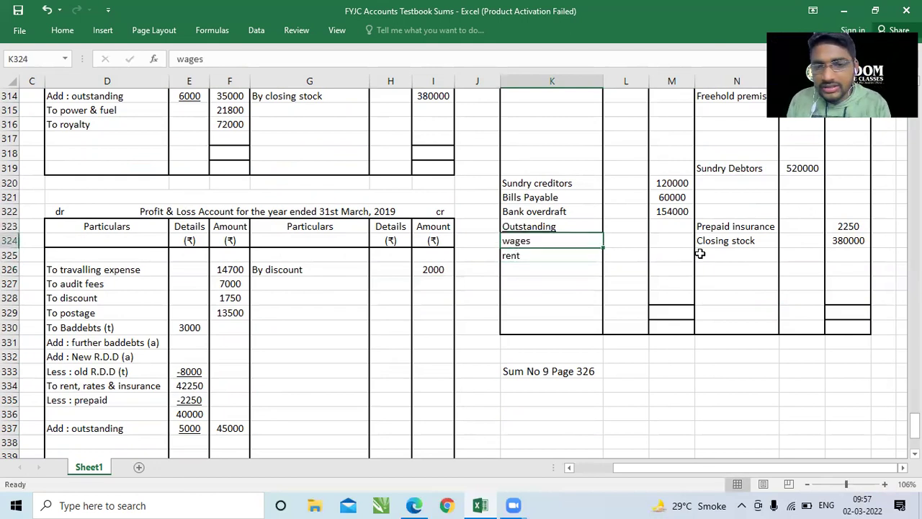
Step: Enter 6000 for outstanding wages and 5000 for outstanding rent, with the total 11000 in the amount column
key(Right)
text(6000)
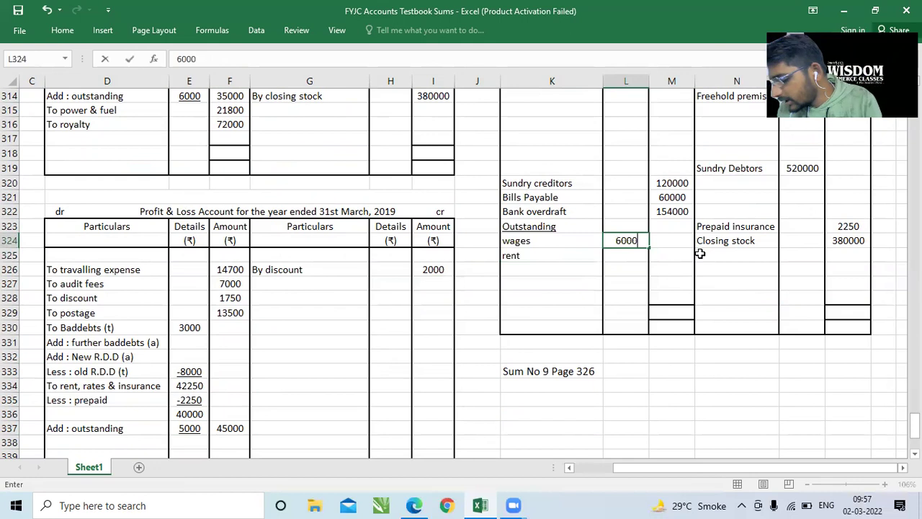
key(Return)
text(6)
key(BackSpace)
text(5000)
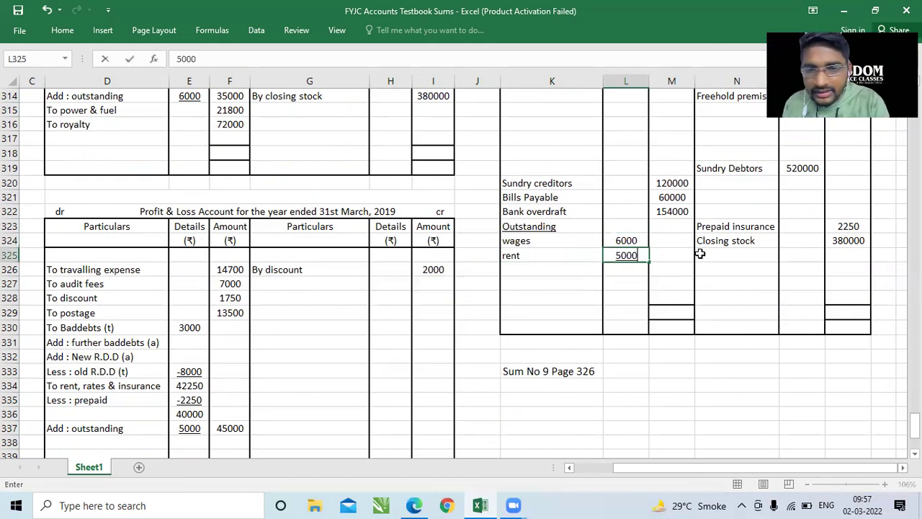
key(Right)
text(11000)
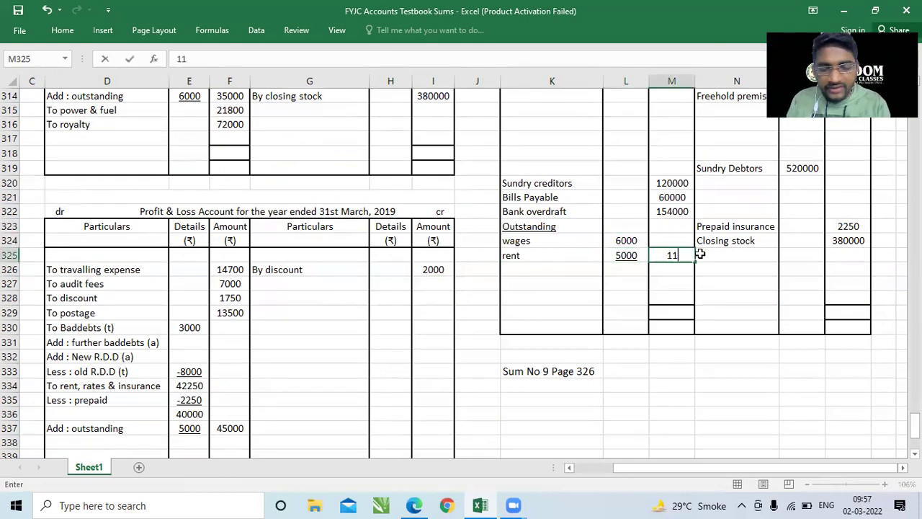
key(Return)
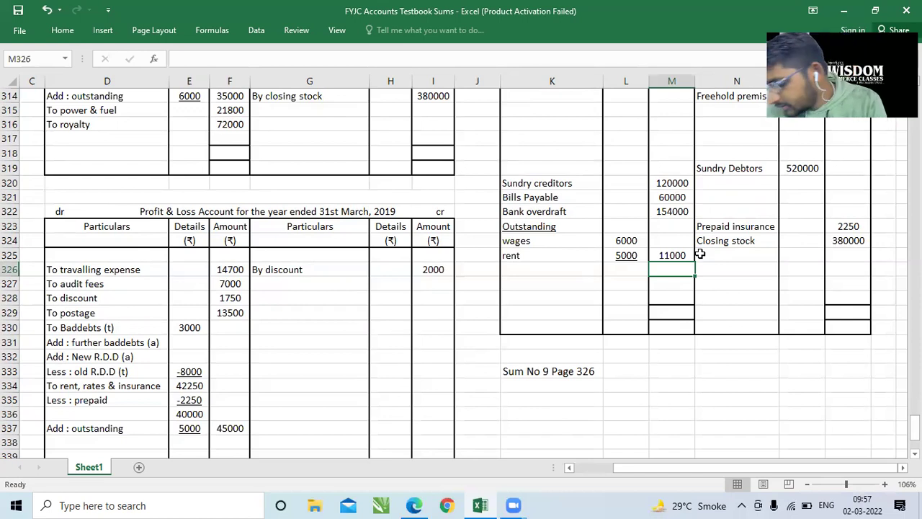
Step: Add the label "Less : further baddebts" directly below Sundry Debtors in the Balance Sheet
click(734, 211)
key(Up)
key(Up)
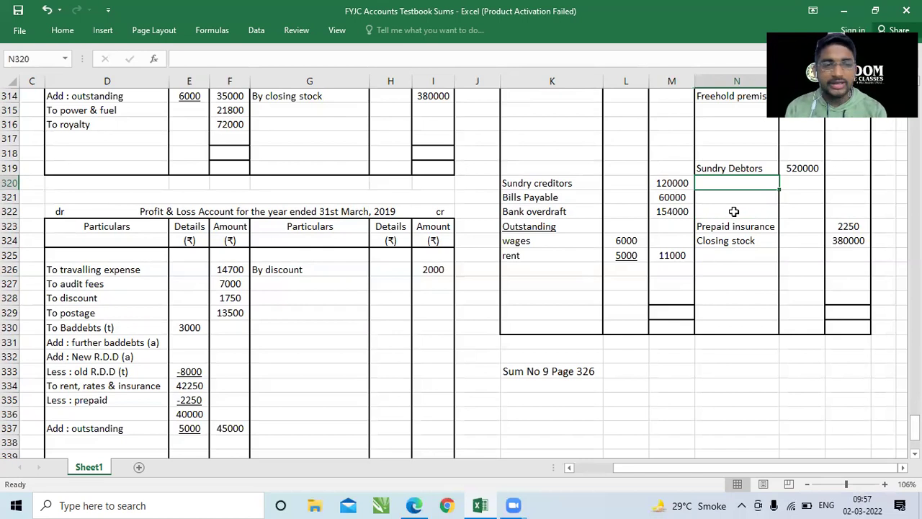
text(Less)
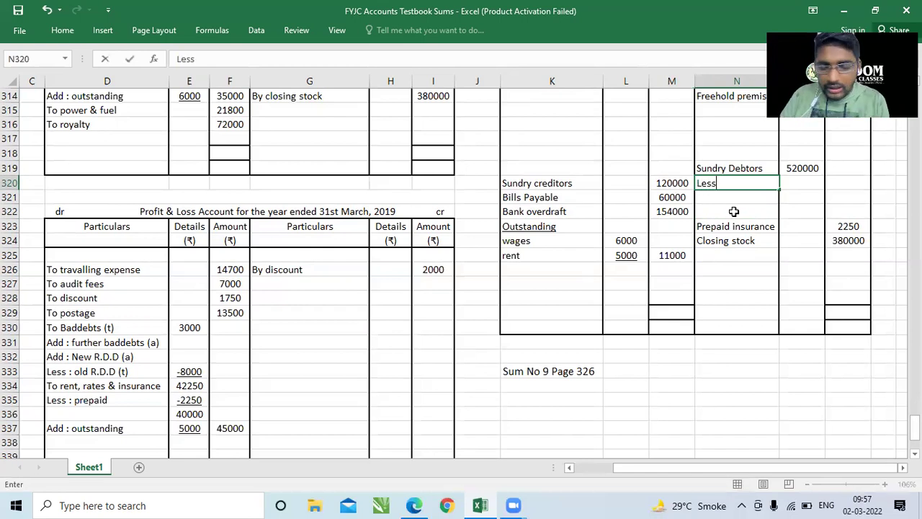
text( : further baddebts)
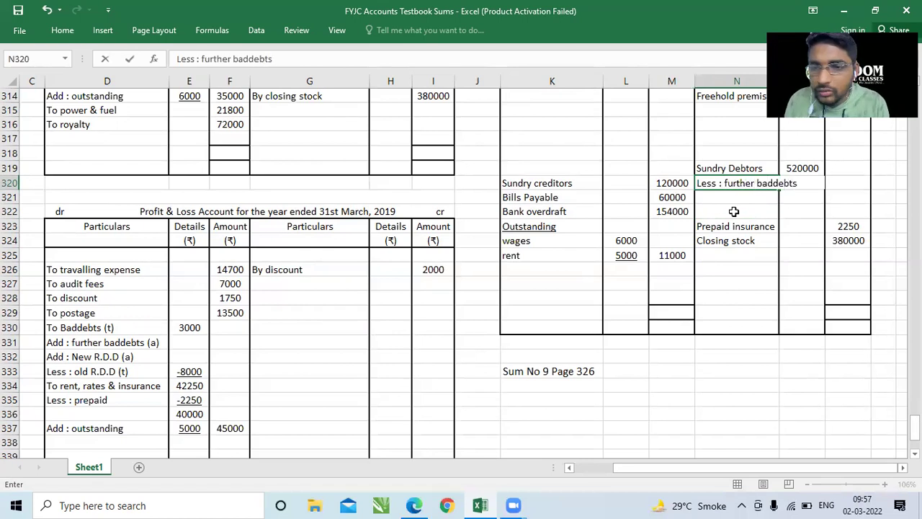
key(Tab)
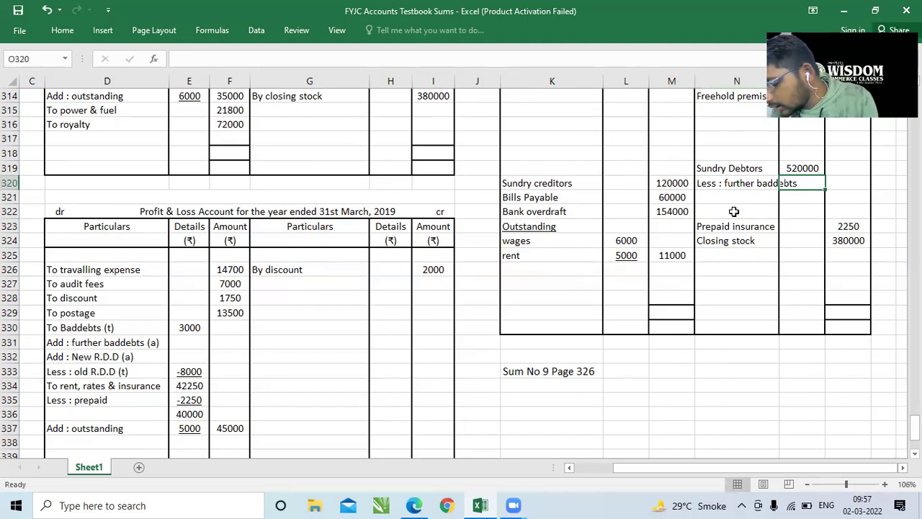
Step: Enter an underlined deduction of -1500 for the further bad debts, with the subtotal 518500 below it
text(())
key(F2)
key(Left)
text(15000)
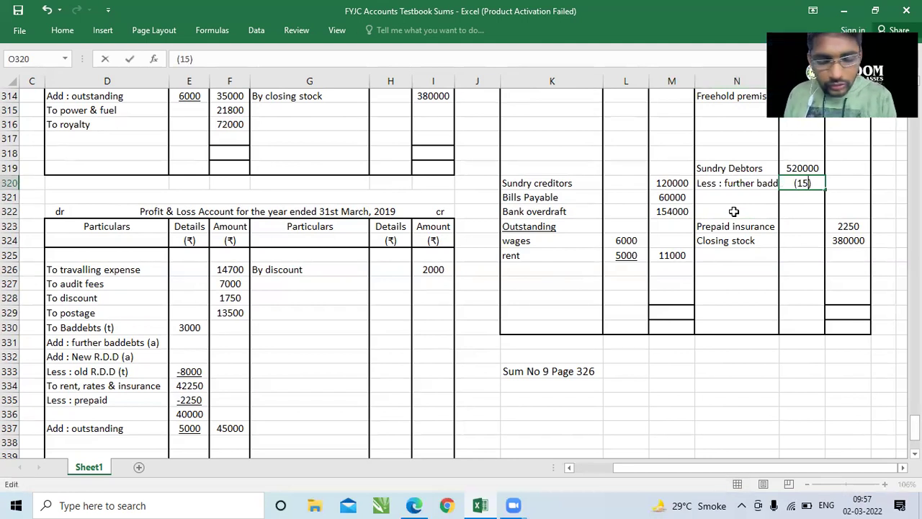
key(BackSpace)
key(Return)
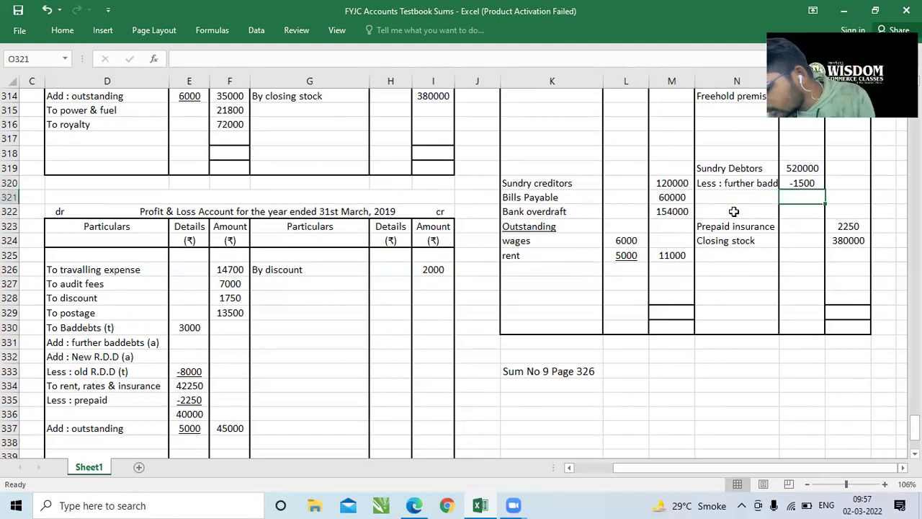
key(Up)
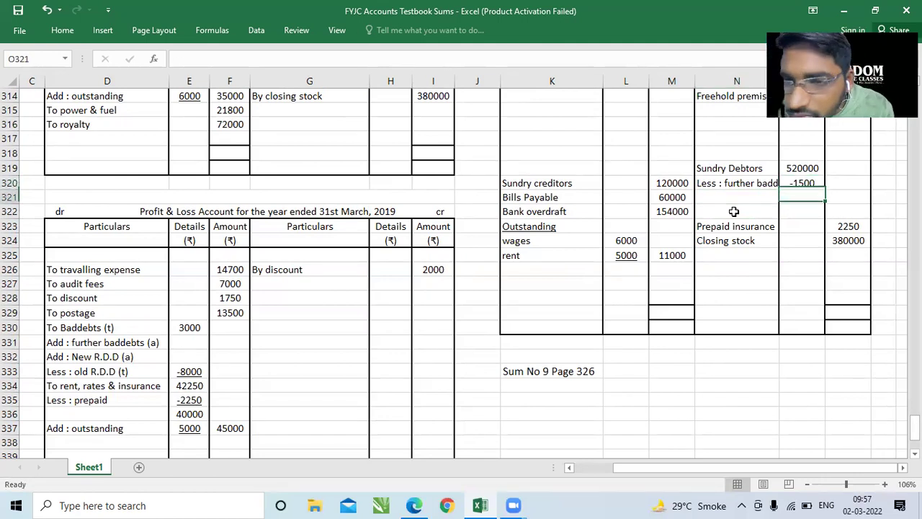
key(Down)
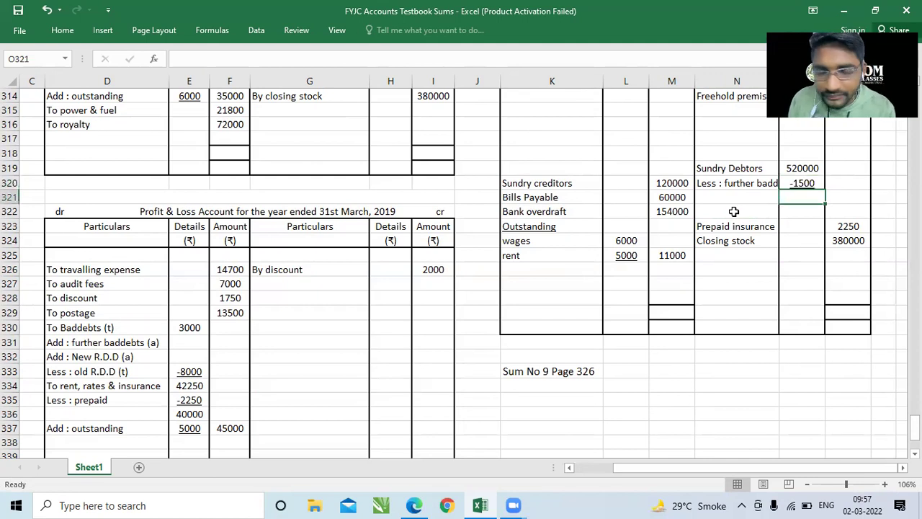
text(518)
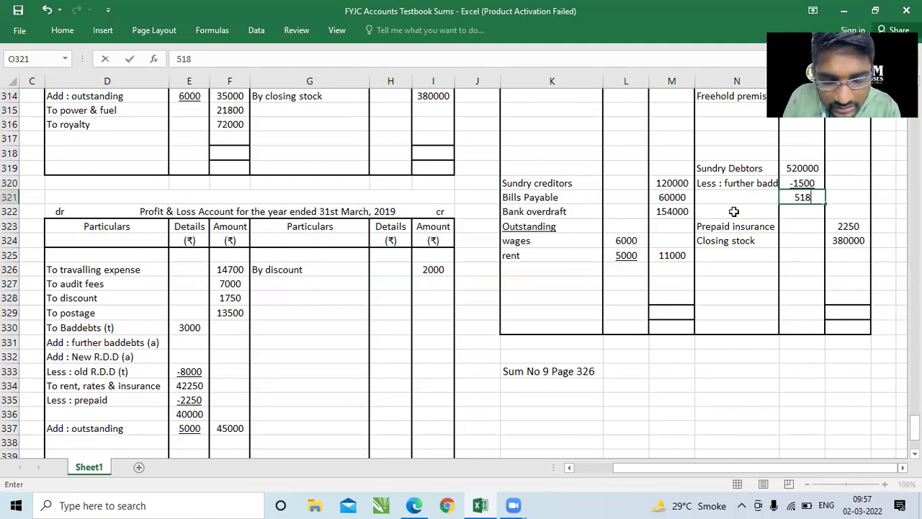
text(500)
key(Return)
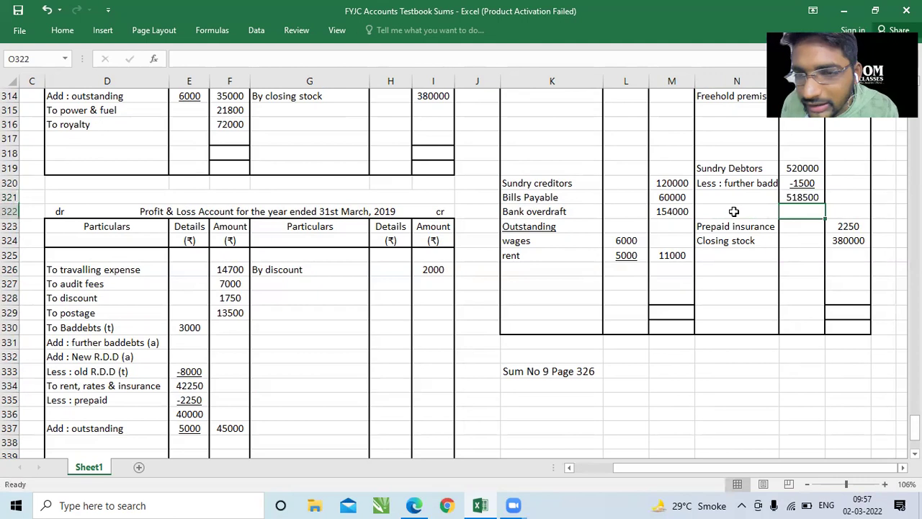
Step: Enter 1500 in details for "Add : further baddebts (a)" in the Profit & Loss Account
click(191, 342)
text(1500)
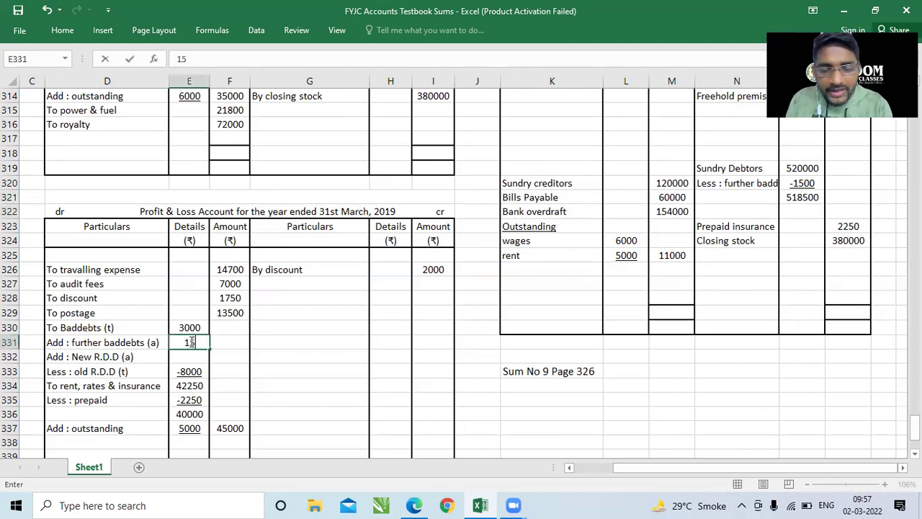
key(Return)
key(Up)
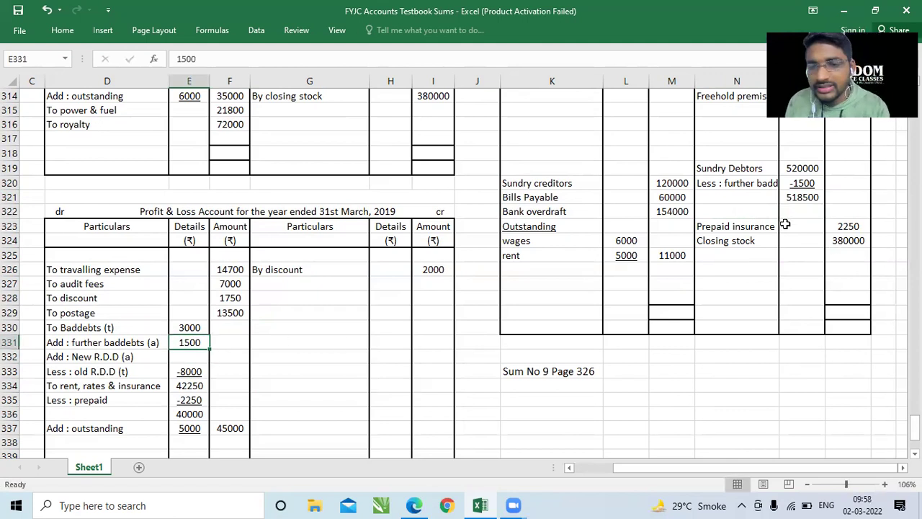
Step: Add the label "Less : new R.D.D. @5%" below the 518500 debtors subtotal in the Balance Sheet
click(708, 209)
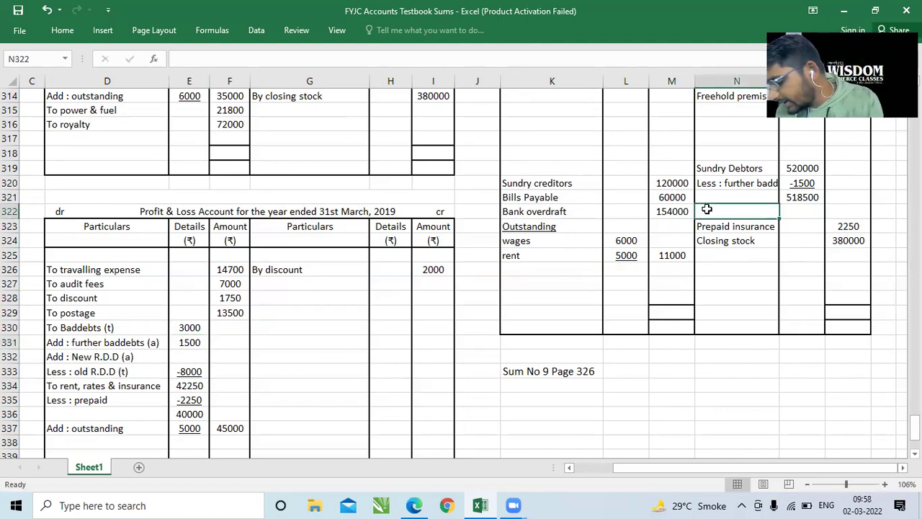
text(Less : n)
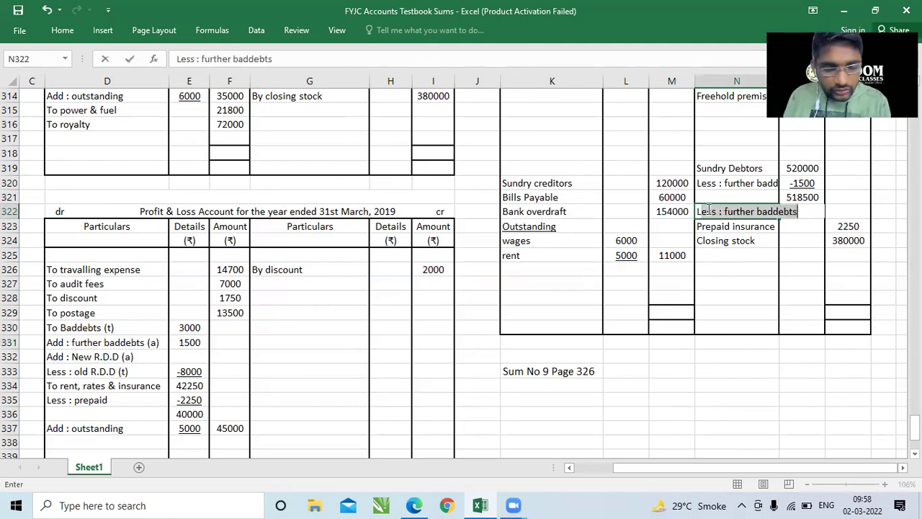
text(ew)
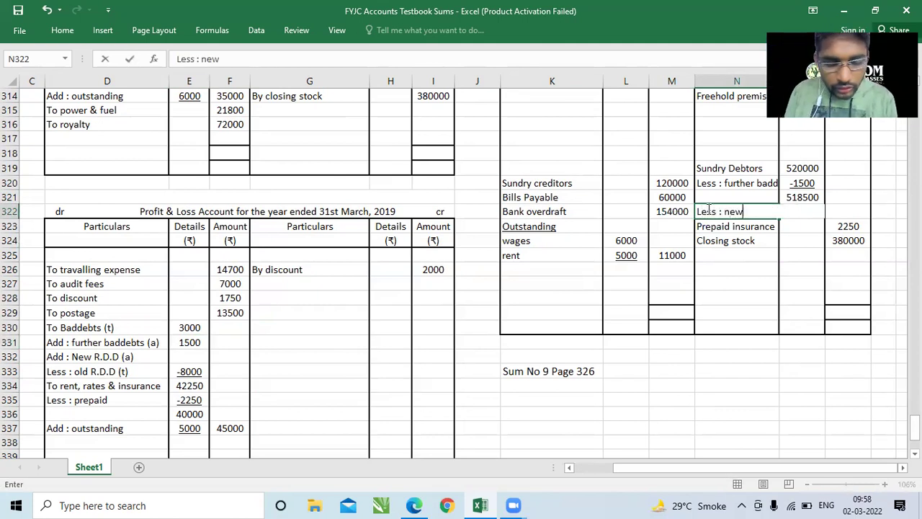
text( R.D.)
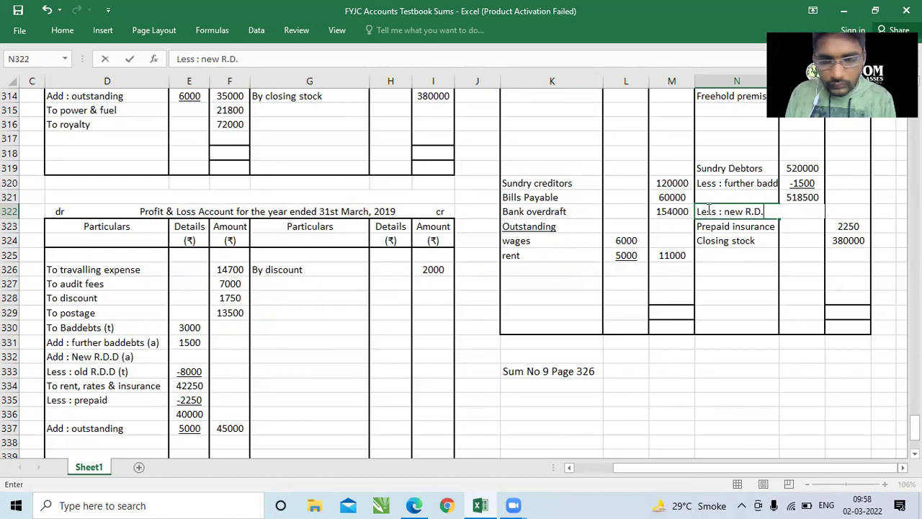
text(D. @5%)
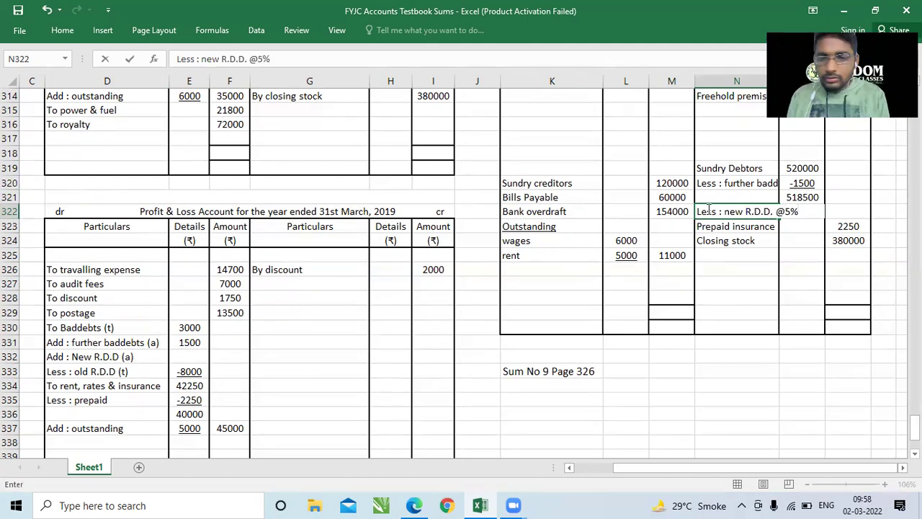
key(Tab)
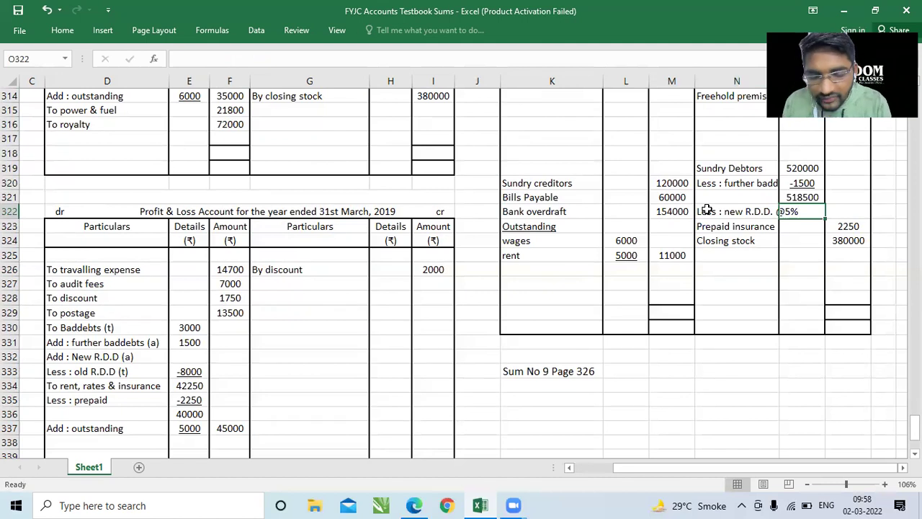
Step: Enter an underlined deduction of -25925 in details for the new R.D.D. in the Balance Sheet
text(())
key(F2)
key(Left)
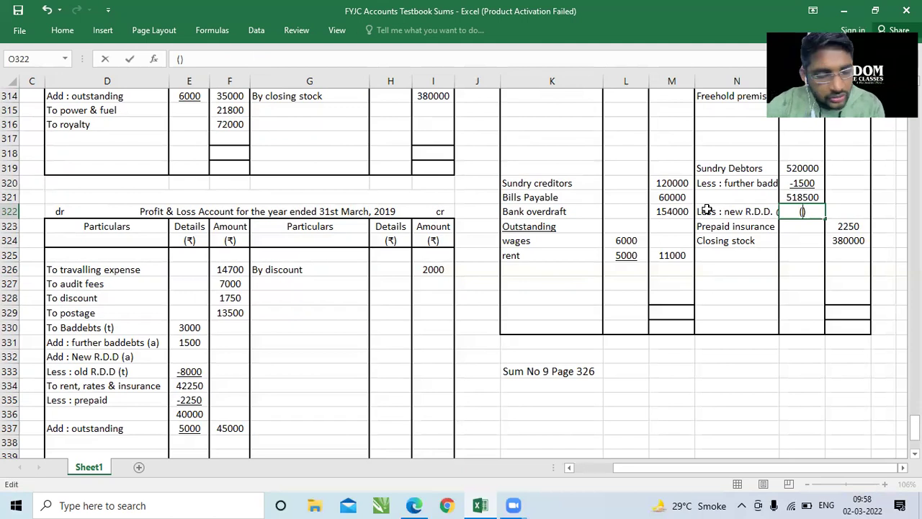
key(F2)
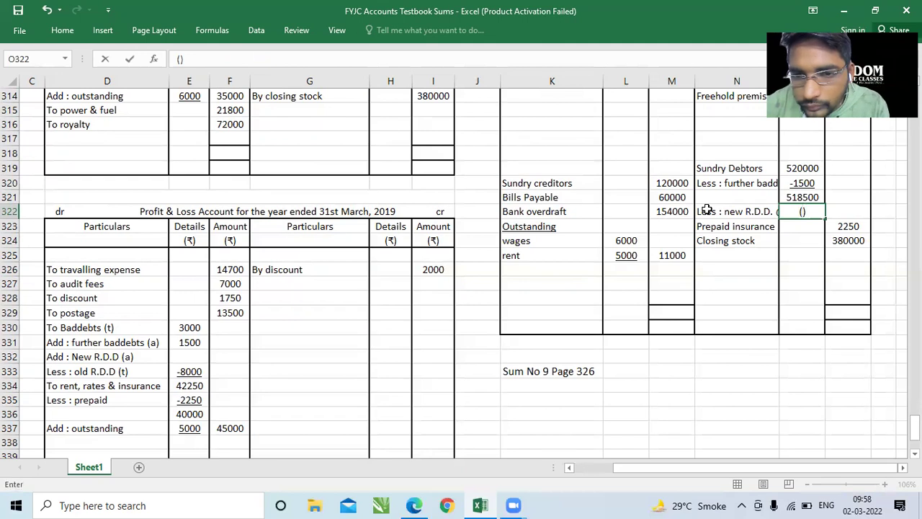
key(F2)
text(a)
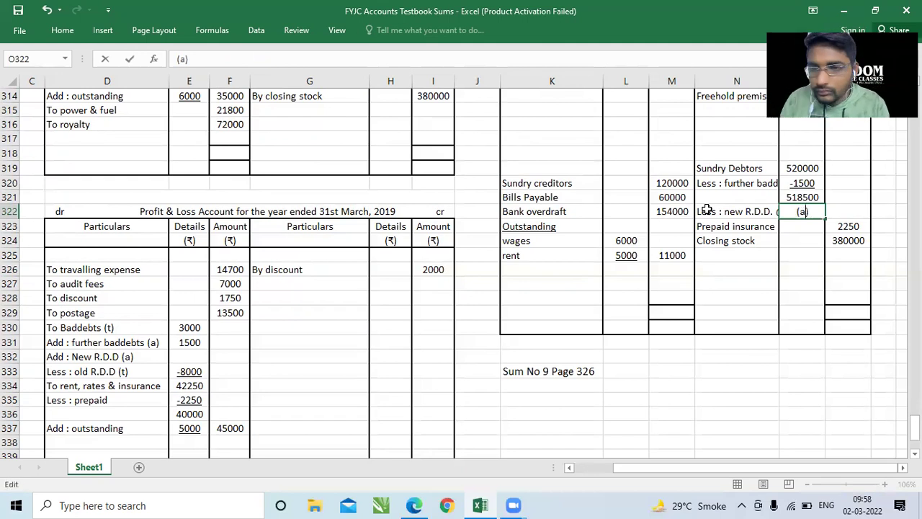
key(BackSpace)
key(F2)
key(F2)
text(2)
key(Left)
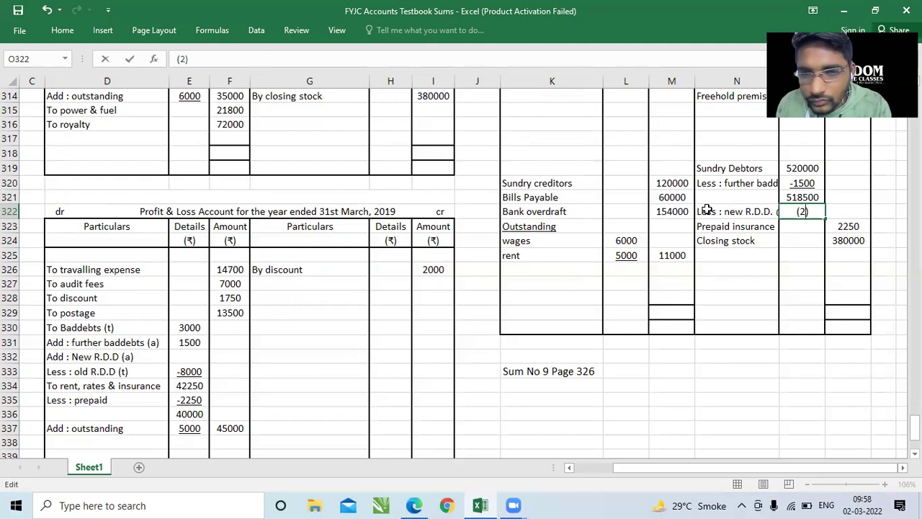
text(5)
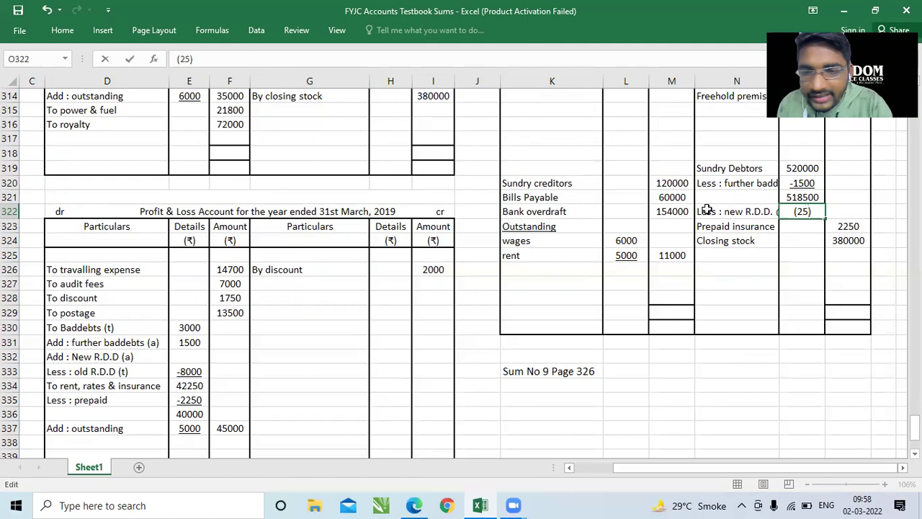
text(925)
click(707, 209)
key(Right)
key(ctrl+u)
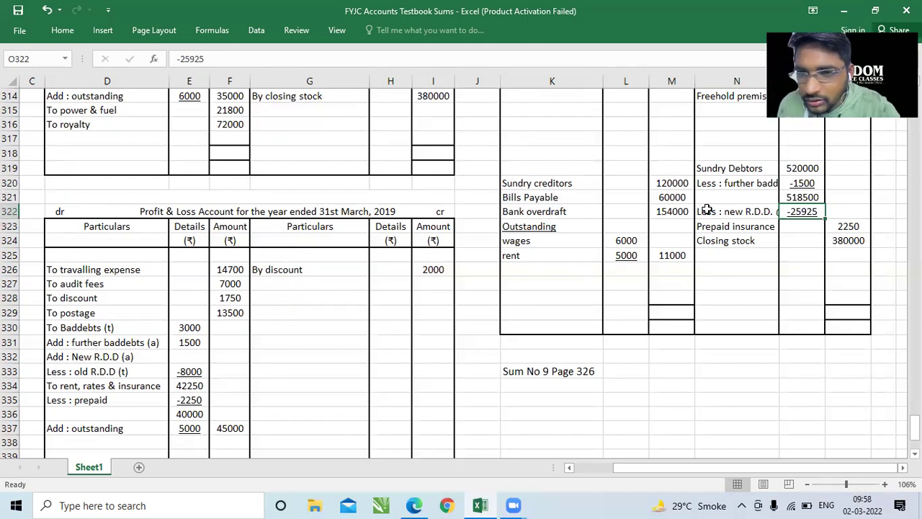
Step: Enter 482575 in the amount column as the net Sundry Debtors figure beside the new R.D.D. deduction
key(Right)
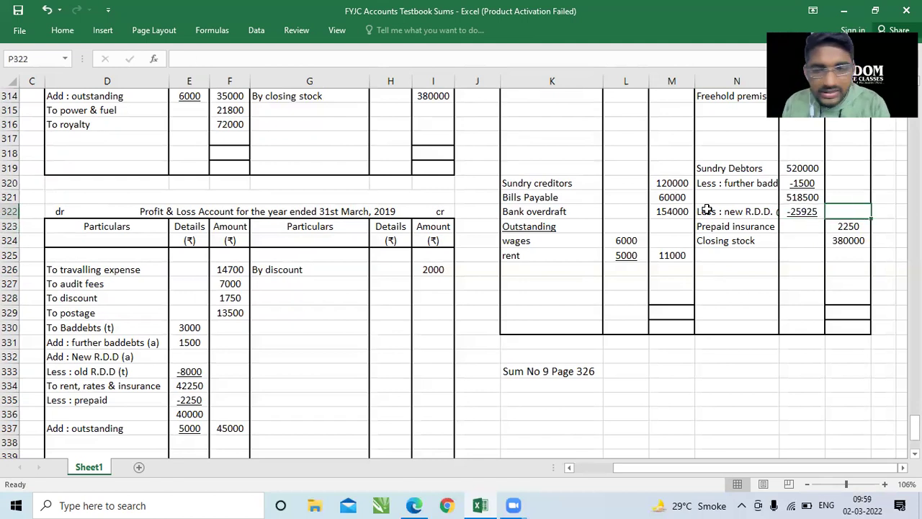
key(F2)
text(5)
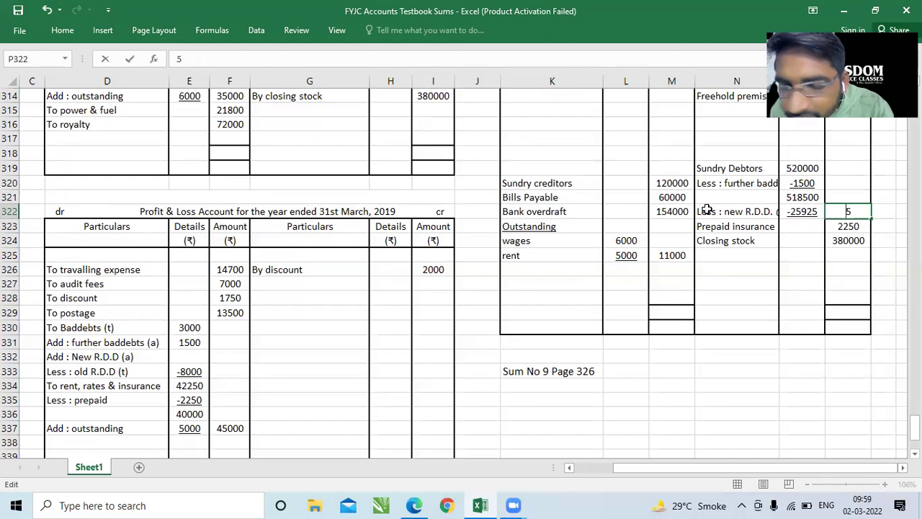
text(7)
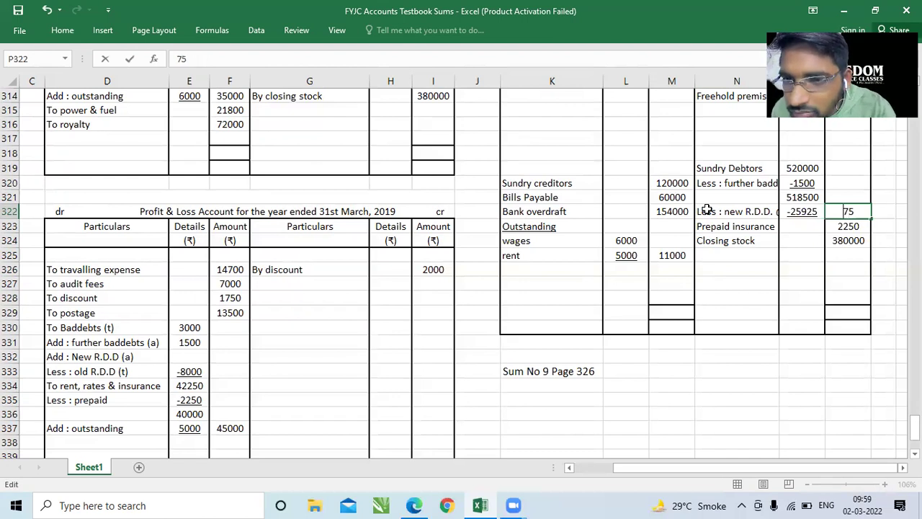
text(5)
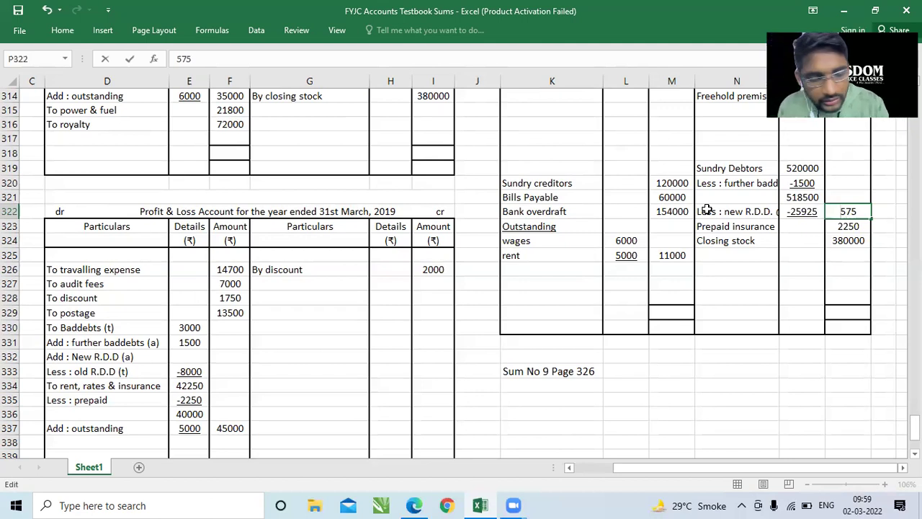
text(2)
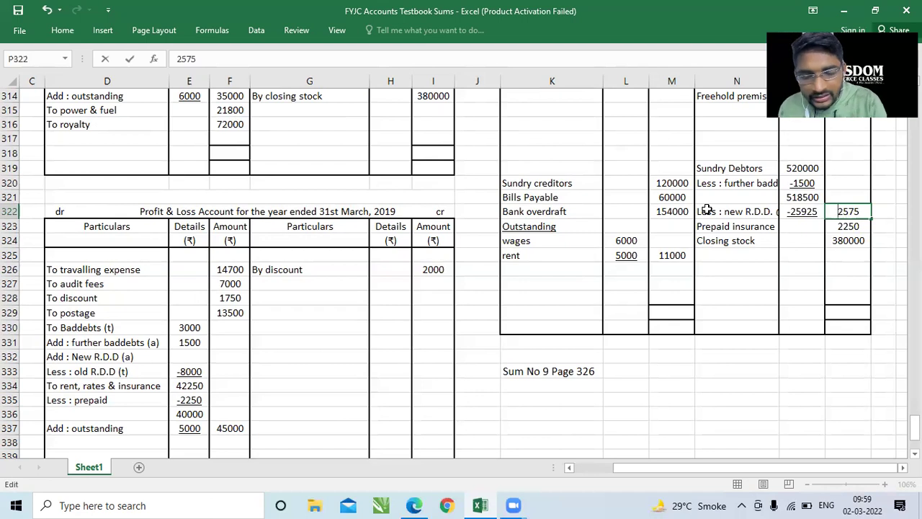
text(48)
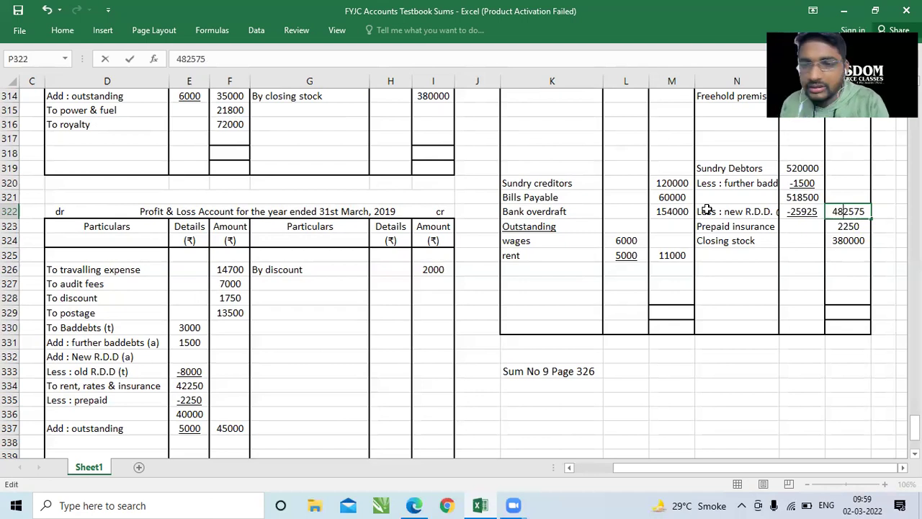
key(ctrl+Return)
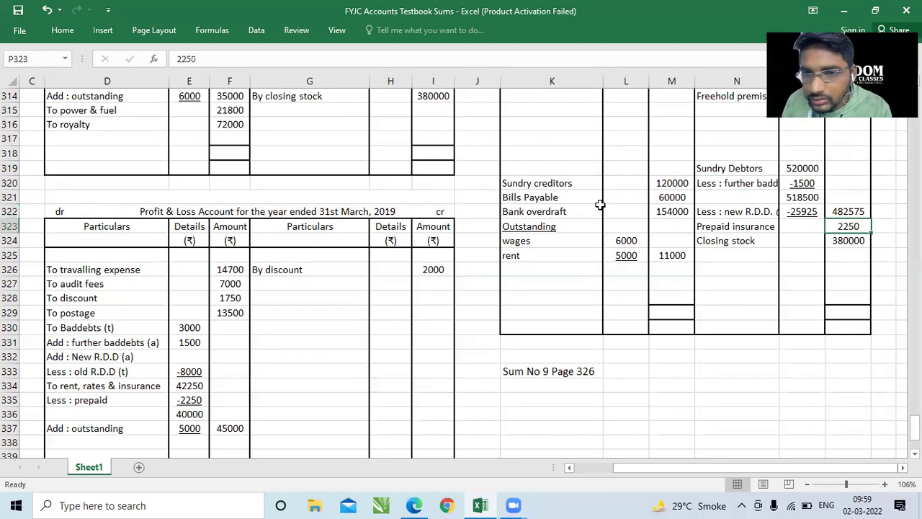
Step: Correct the net Sundry Debtors amount to 492575
key(F2)
key(Left)
key(Left)
key(Left)
key(Left)
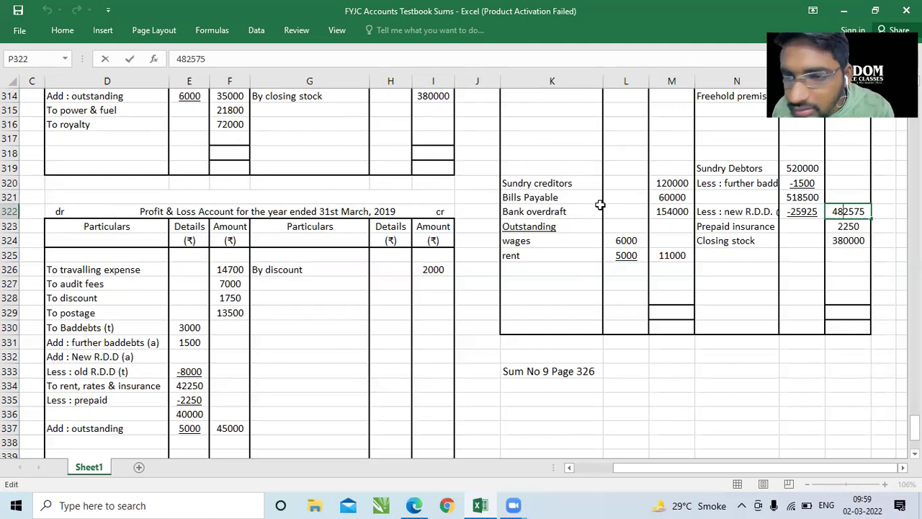
key(BackSpace)
text(9)
key(Return)
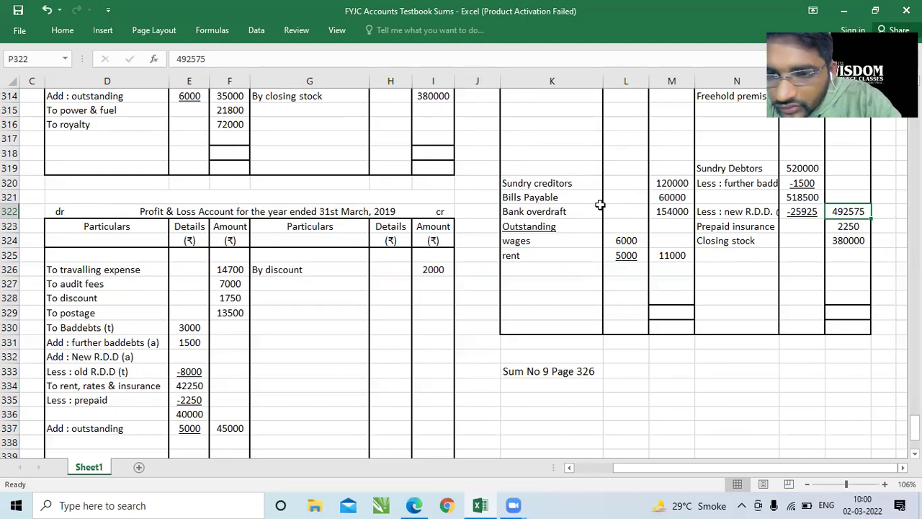
key(Down)
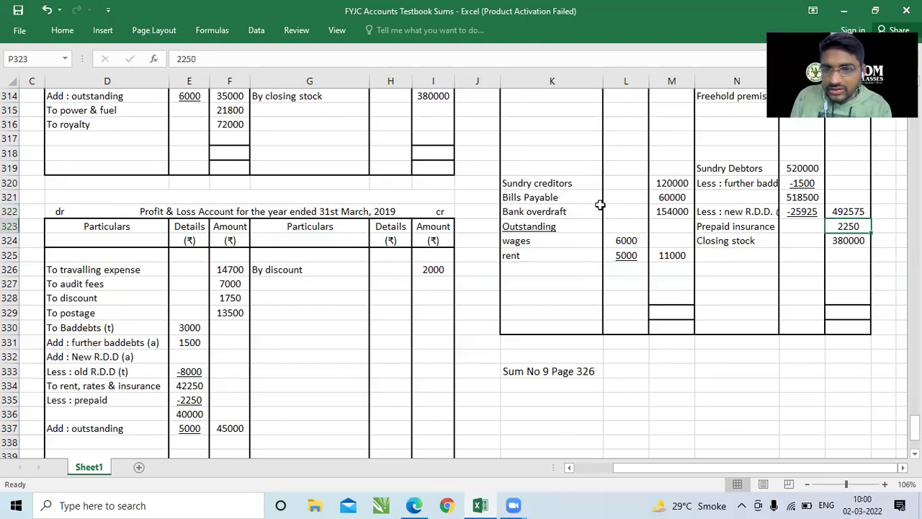
Step: Enter 25925 in details for "Add : New R.D.D (a)" in the Profit & Loss Account
click(180, 354)
text(25925)
key(Return)
Step: Enter the bad debts and R.D.D. total 22425 in the amount column beside "Less : old R.D.D (t)"
key(Up)
key(Up)
key(Up)
key(Down)
key(Down)
key(Down)
key(Right)
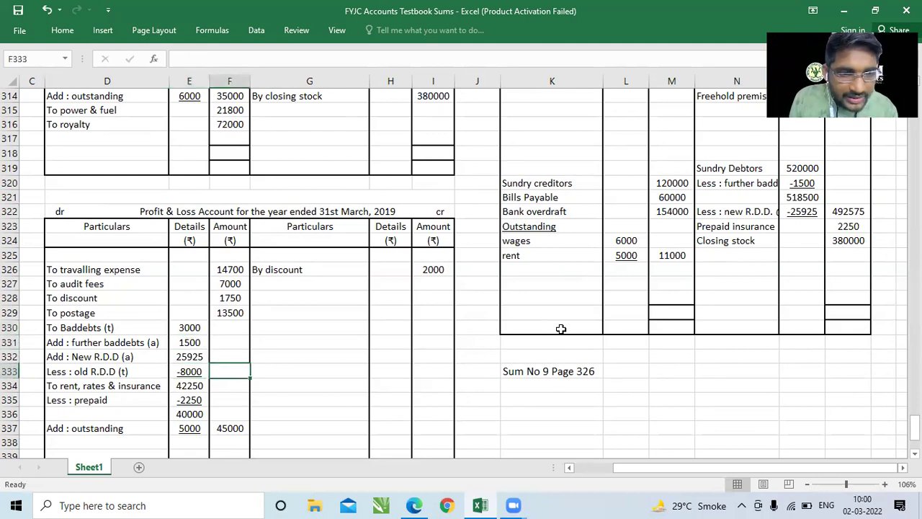
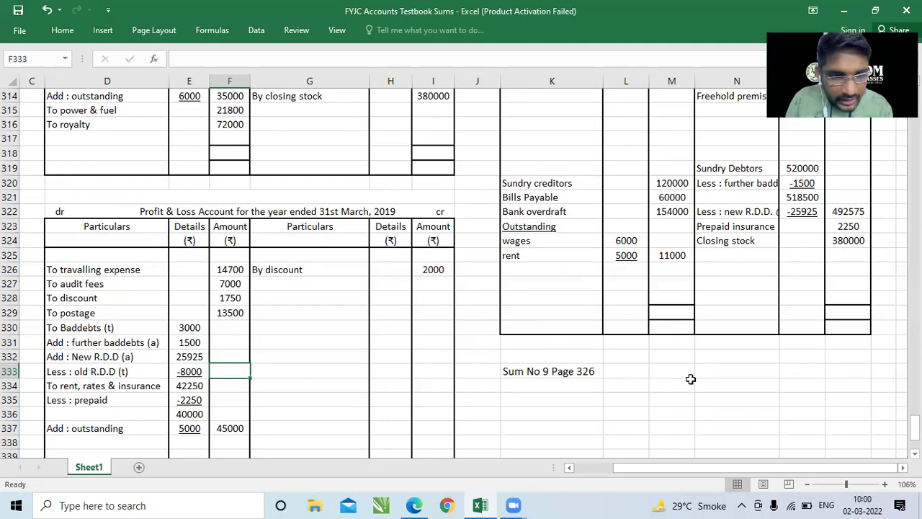
text(22425)
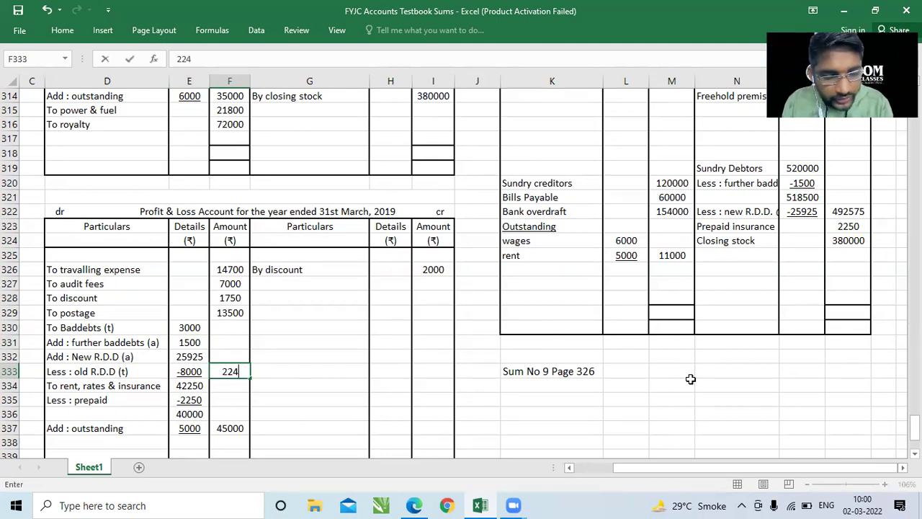
key(ctrl+Return)
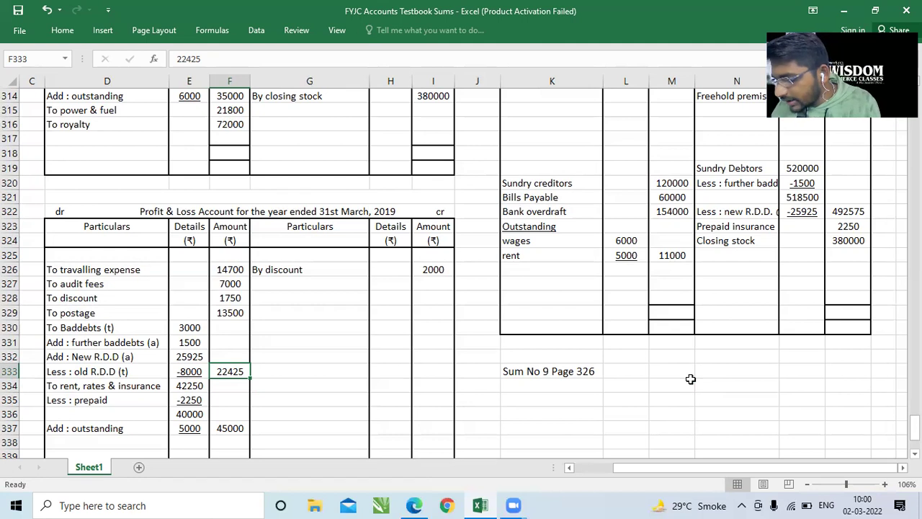
click(710, 179)
key(Up)
key(Up)
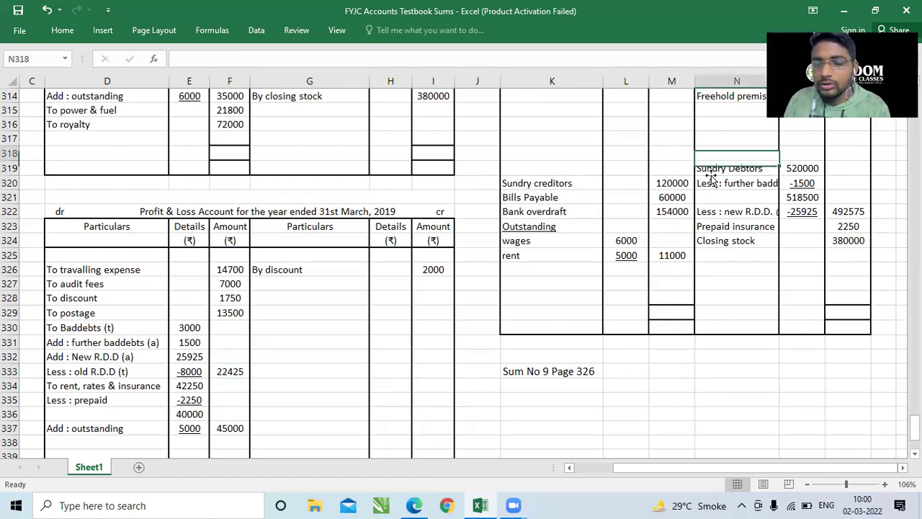
key(Up)
key(Up)
key(Up)
key(Up)
key(Up)
key(Up)
key(Up)
key(Up)
key(Up)
key(Up)
key(Up)
key(Up)
click(720, 165)
text(Less : )
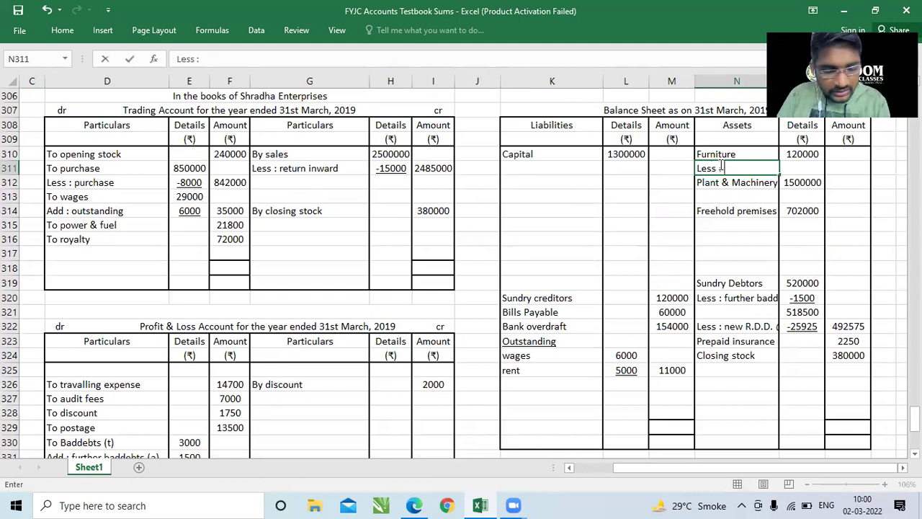
text(depreciation @)
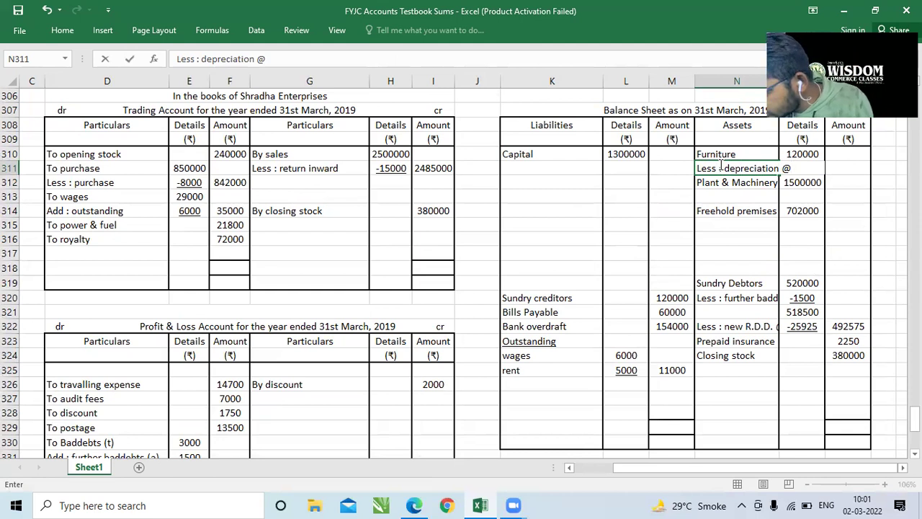
text(10%p)
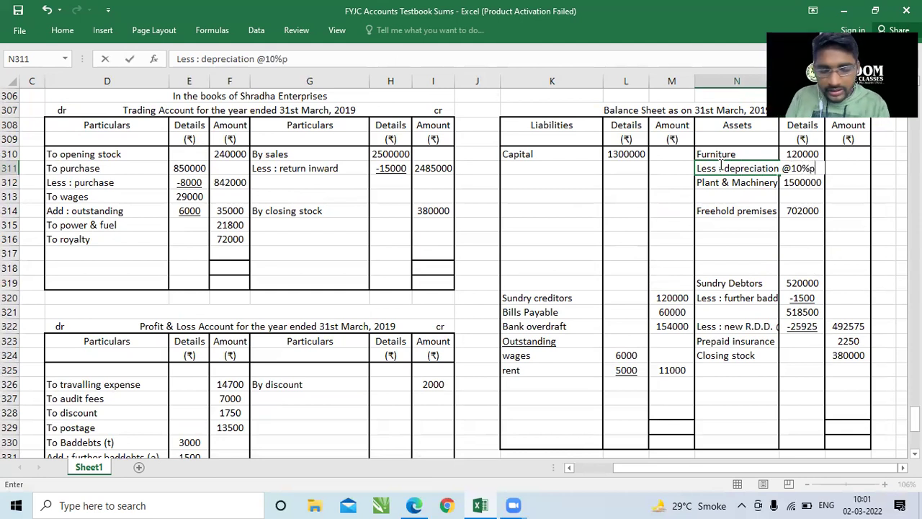
text(.a.)
key(ctrl+Return)
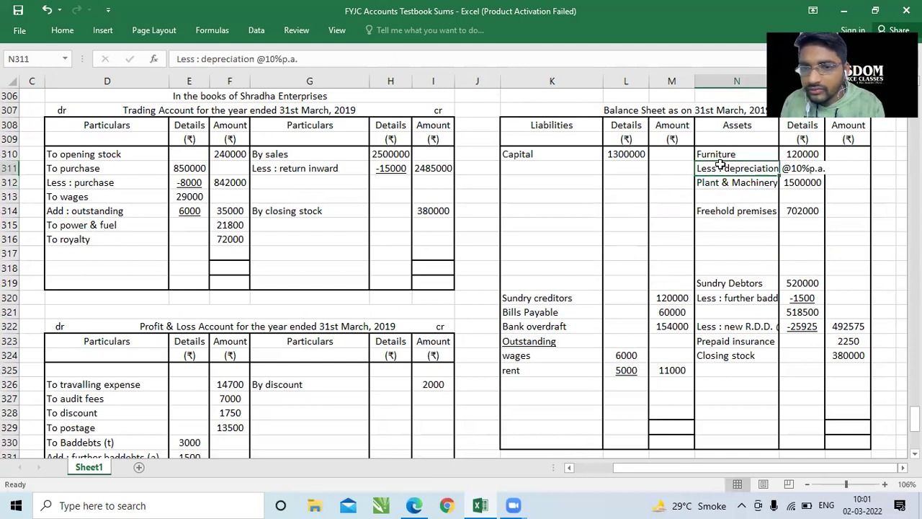
Step: Copy the furniture depreciation label to the empty row below Plant & Machinery
key(ctrl+c)
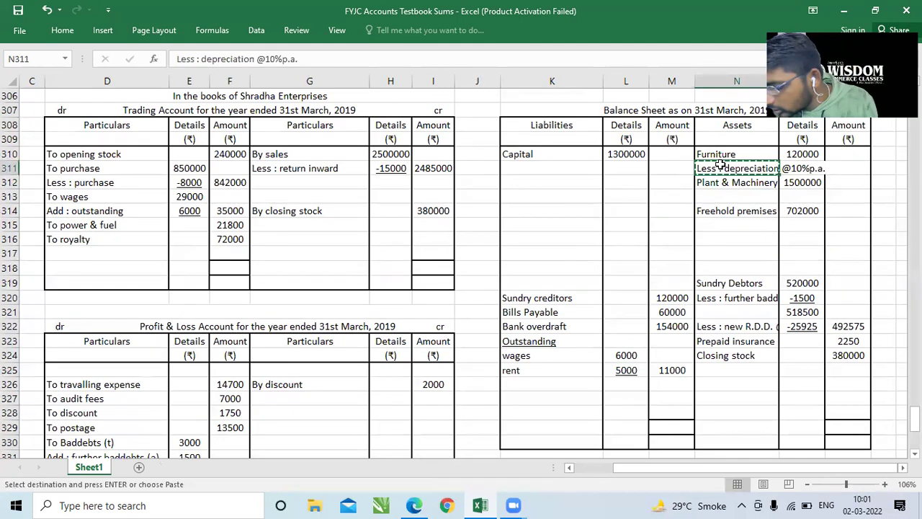
key(Down)
key(Down)
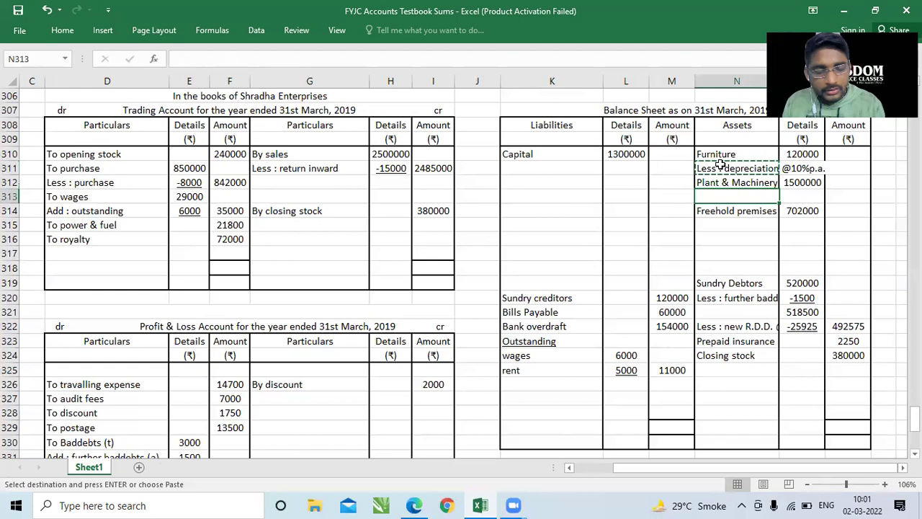
key(ctrl+v)
key(Down)
key(Down)
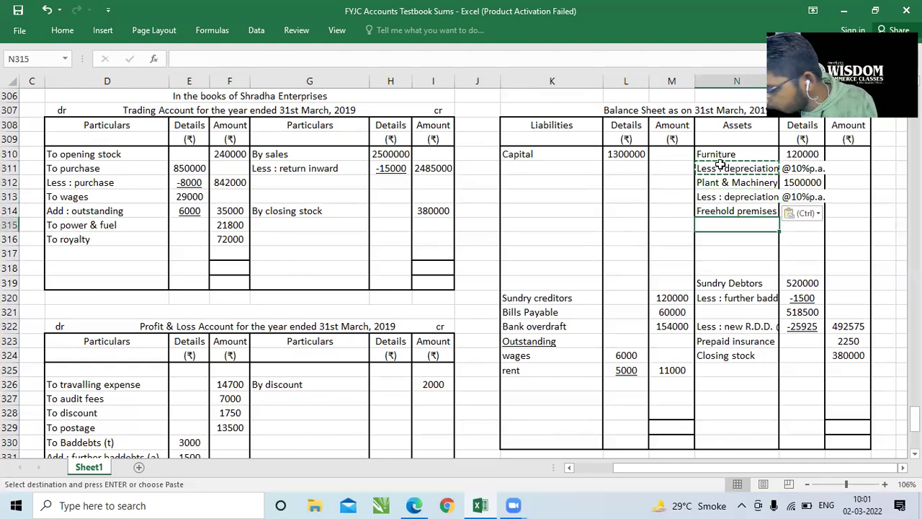
key(ctrl+v)
key(F2)
key(Left)
key(Left)
key(Left)
key(Left)
key(Left)
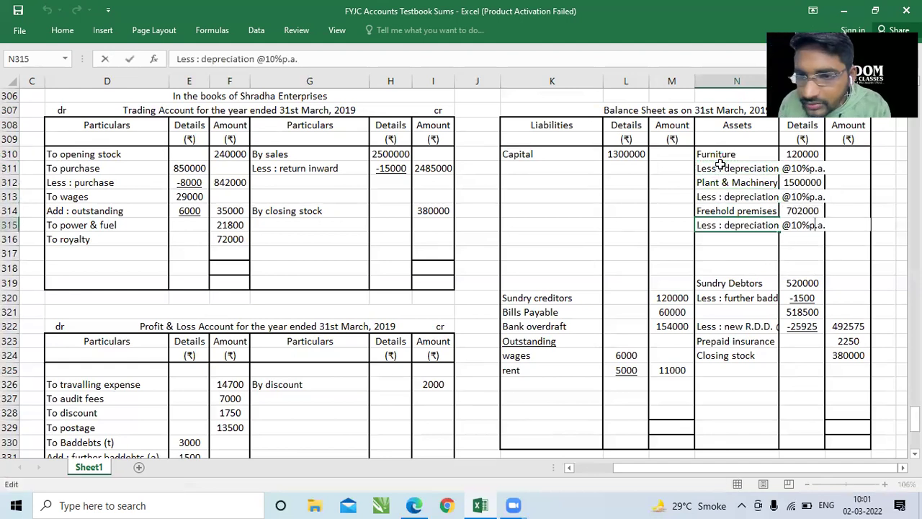
key(BackSpace)
text(5)
key(Return)
Step: Enter the furniture depreciation as (12000) in the Balance Sheet details column
key(Up)
key(Up)
key(Up)
key(Up)
key(Up)
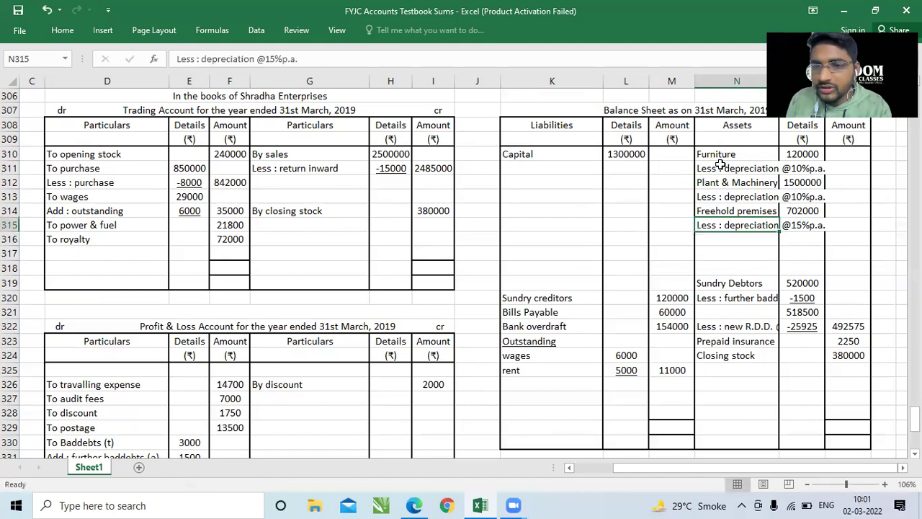
key(Right)
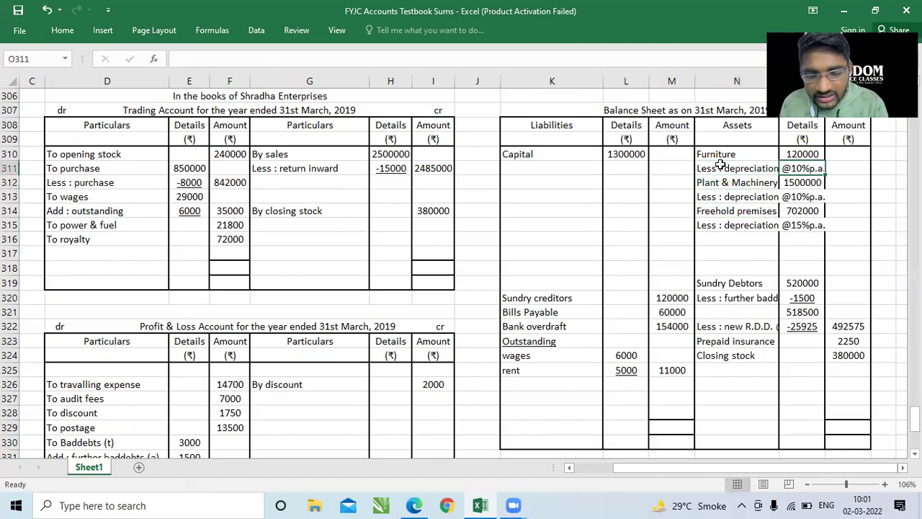
text(())
key(F2)
text(12000)
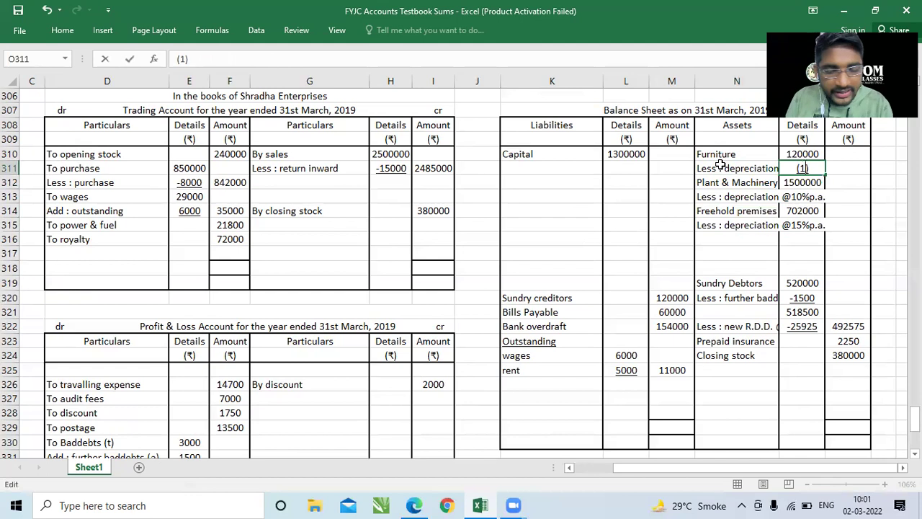
key(Return)
Step: Enter the Plant & Machinery depreciation as (150000) in the Balance Sheet details column
key(Down)
text(())
key(F2)
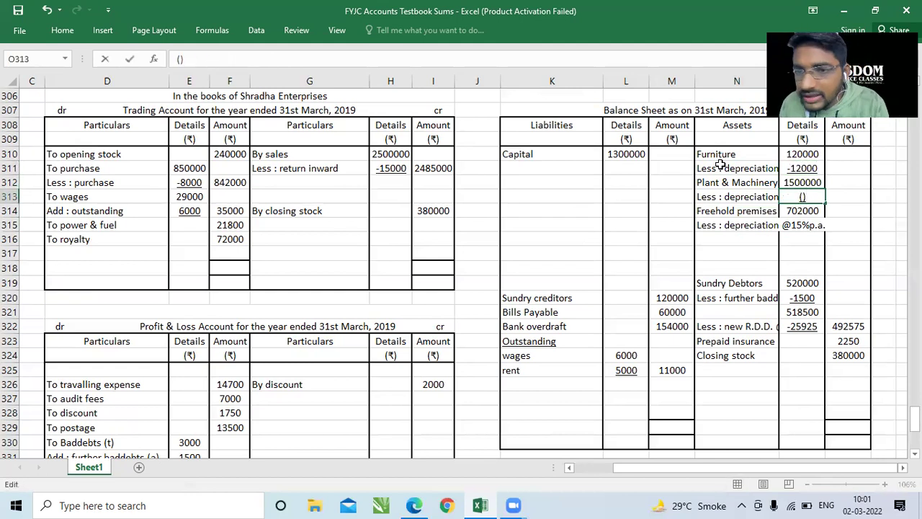
text(150000)
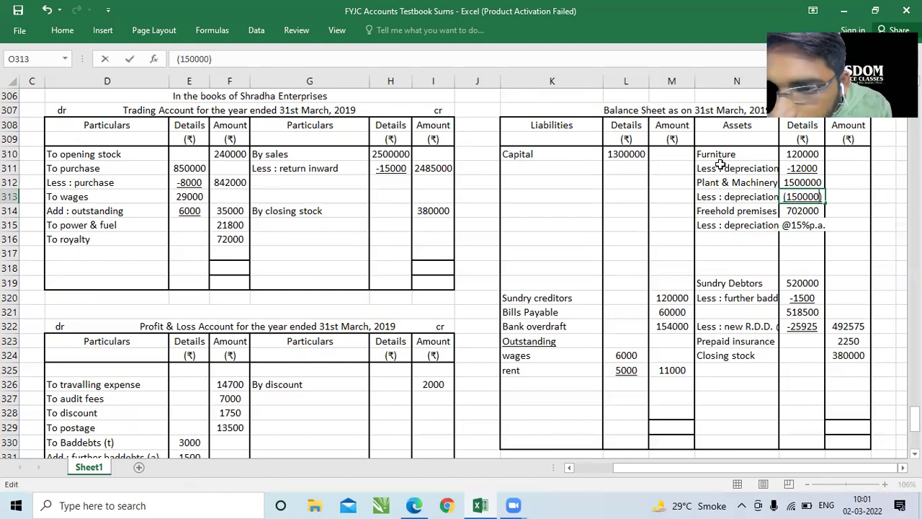
key(BackSpace)
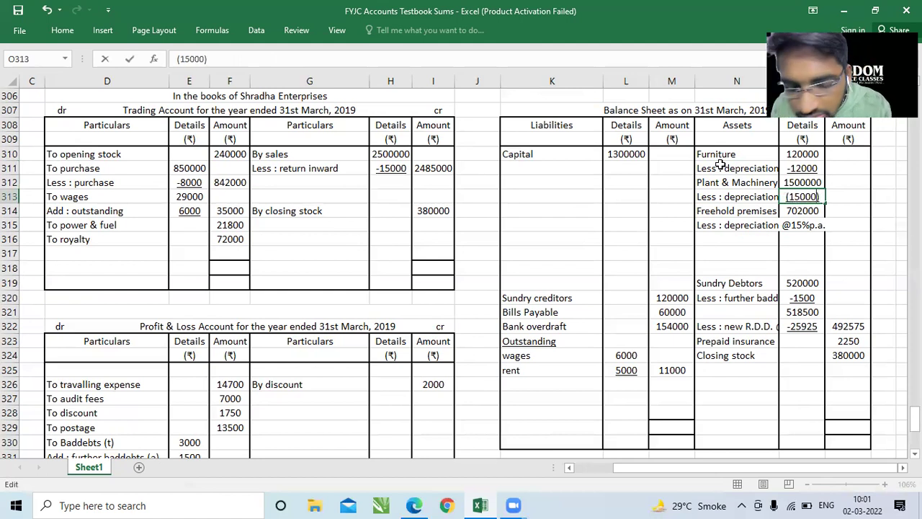
key(Return)
Step: Enter the net asset amounts in the Balance Sheet: 108000 for Furniture and 1350000 for Plant & Machinery
key(Up)
key(Up)
key(Up)
key(Right)
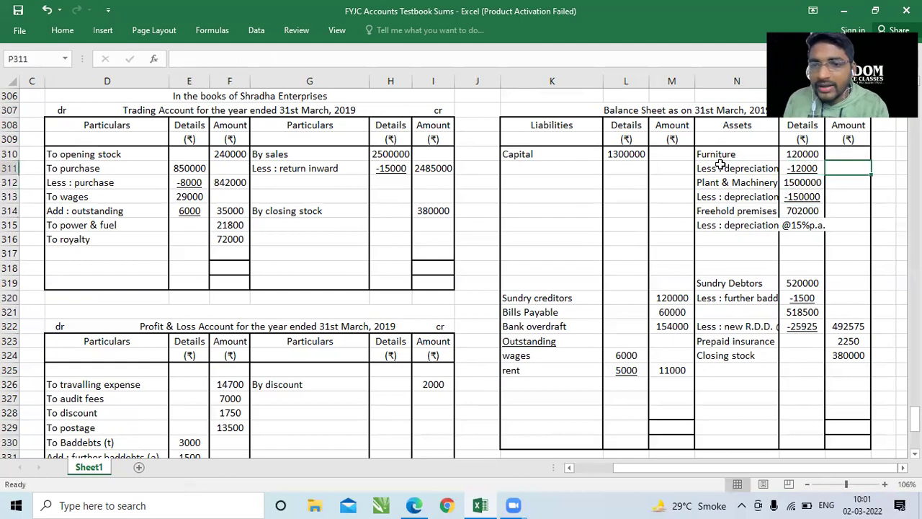
text(10)
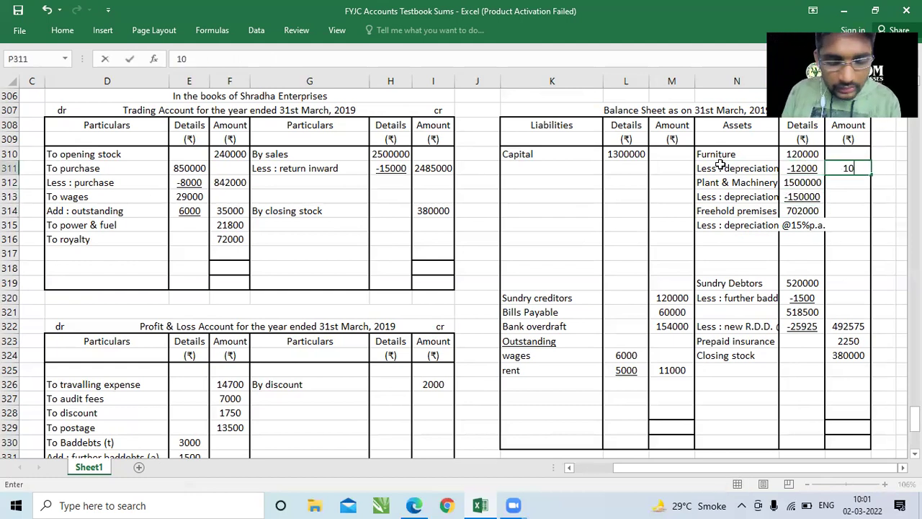
text(8000)
key(Return)
key(Return)
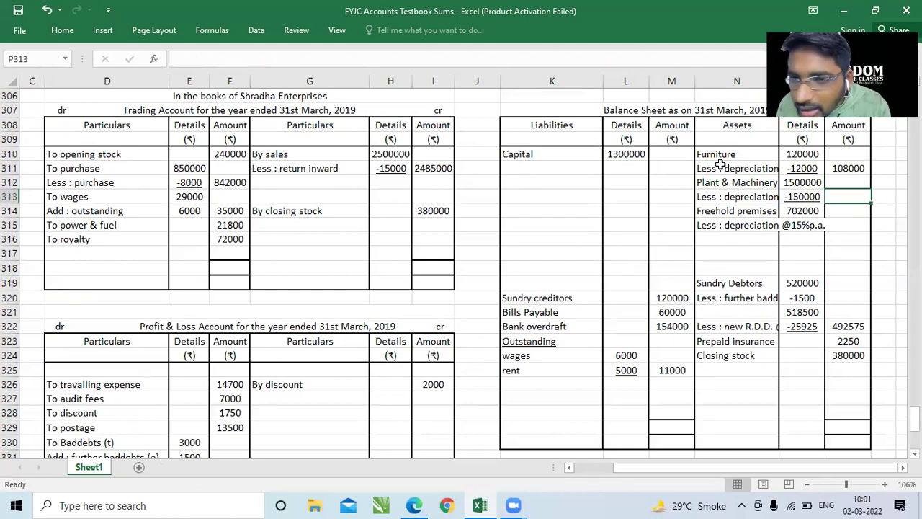
text(1350000)
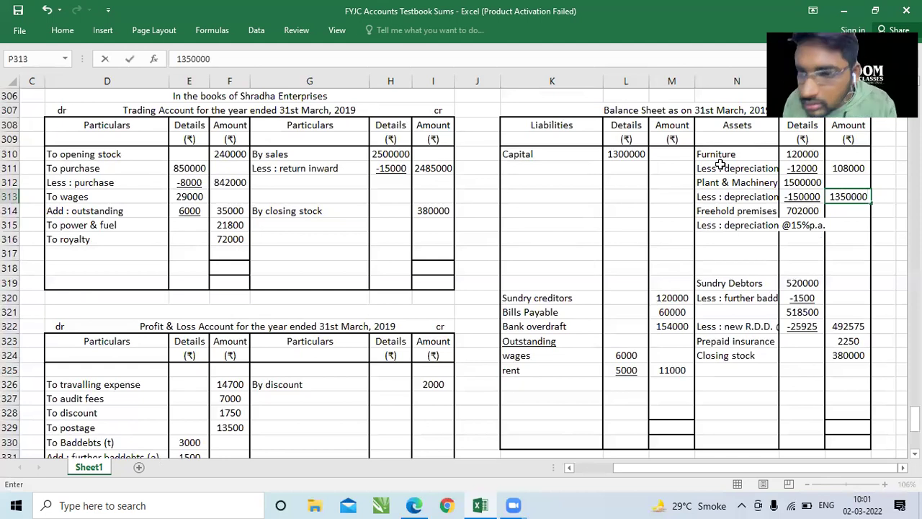
key(Return)
Step: Enter the Freehold premises depreciation as (105300) in the Balance Sheet details column
key(Return)
key(Left)
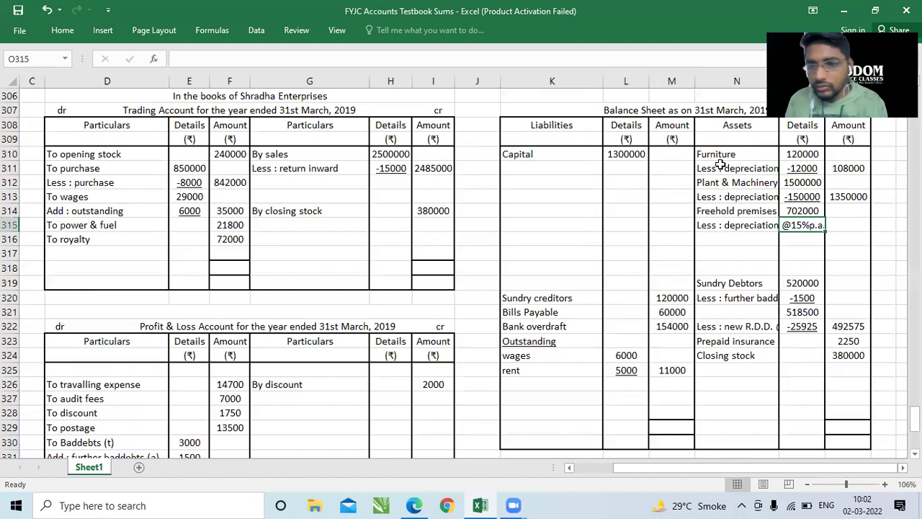
text((105))
key(F2)
key(Left)
text(105300)
key(Return)
Step: Enter the net Freehold premises amount 596700 in the amount column beside its depreciation
key(Up)
key(Right)
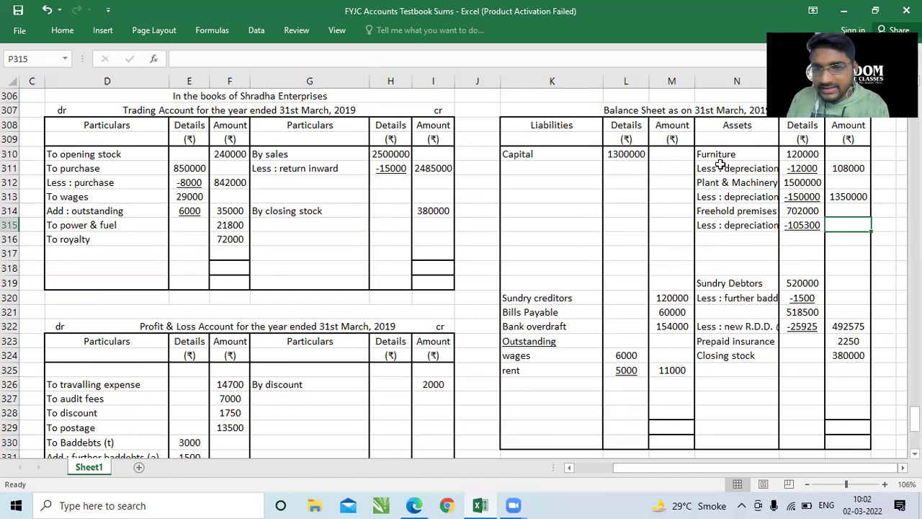
text(596700)
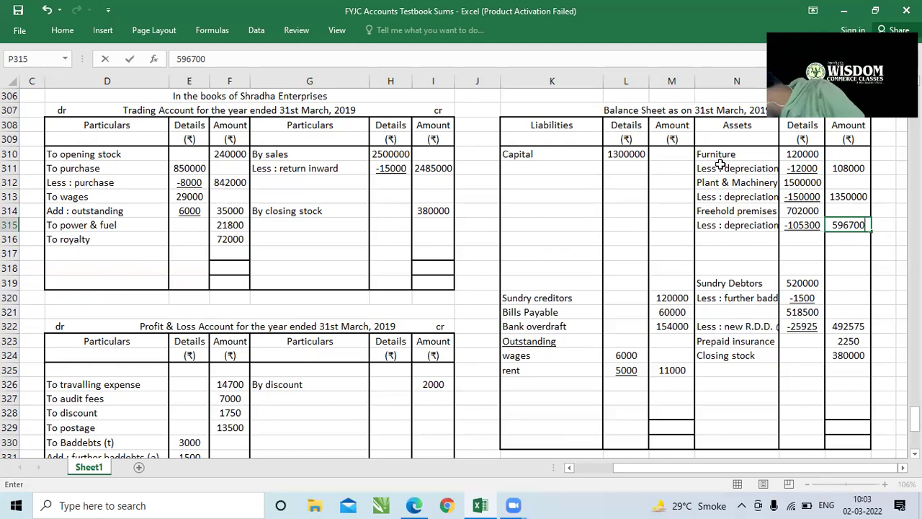
click(472, 261)
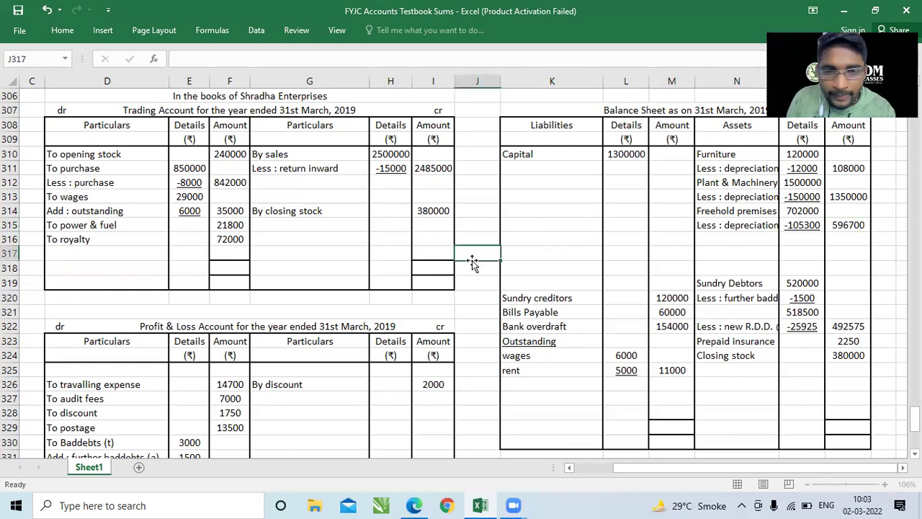
Step: Add the heading "To depreciation" in the Profit & Loss Account, directly below "Add : outstanding"
key(Left)
key(Left)
key(Left)
key(Left)
key(Left)
key(Down)
key(Down)
key(Down)
key(Down)
key(Down)
key(Down)
key(Down)
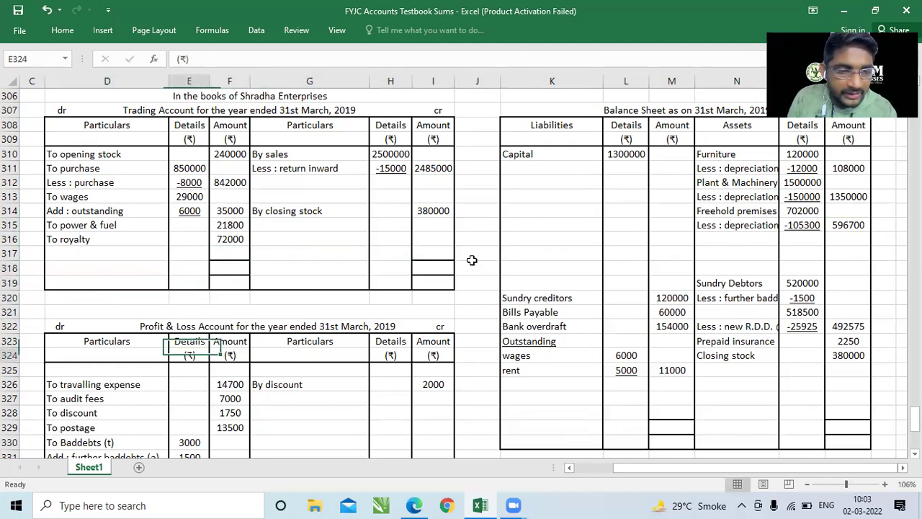
key(Down)
key(Down)
key(Down)
key(Down)
key(Down)
key(Down)
key(Down)
key(Down)
key(Down)
key(Down)
key(Down)
key(Down)
key(Down)
key(Down)
key(Down)
key(Down)
key(Down)
key(Down)
key(Down)
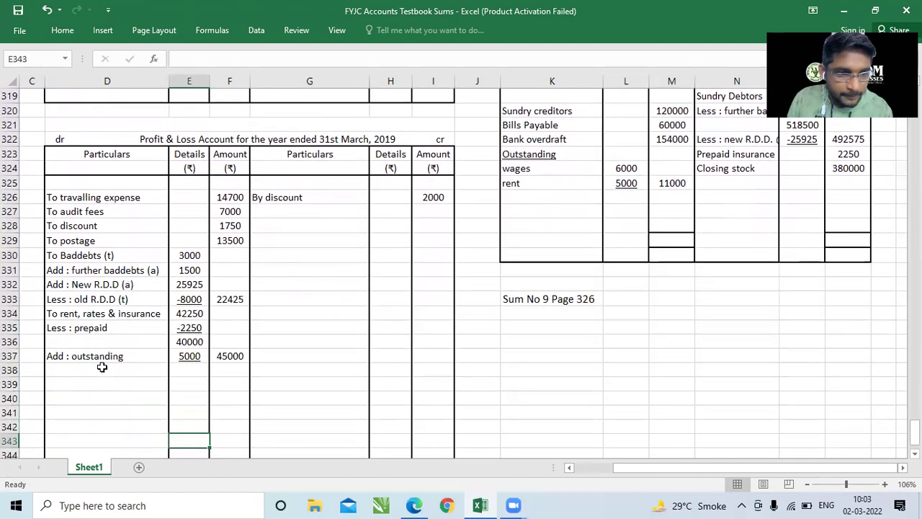
click(102, 367)
text(To depreciatin)
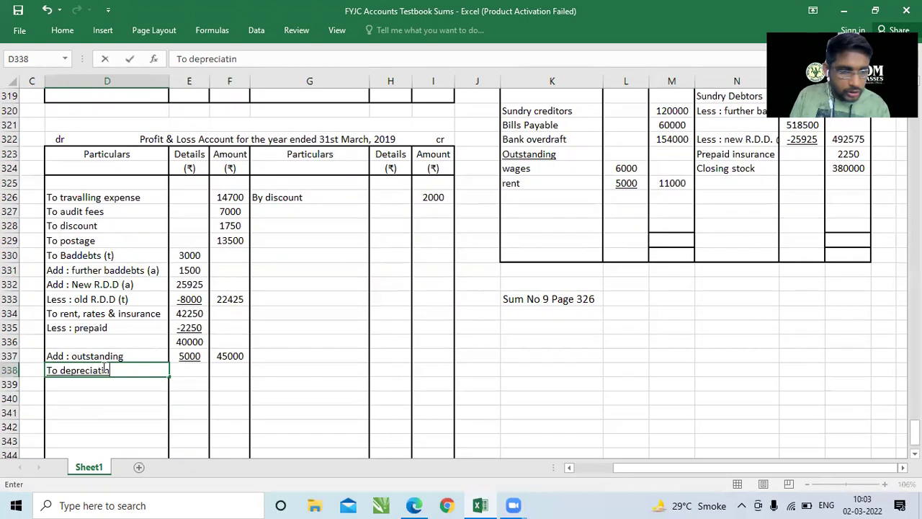
key(BackSpace)
text(on)
key(Return)
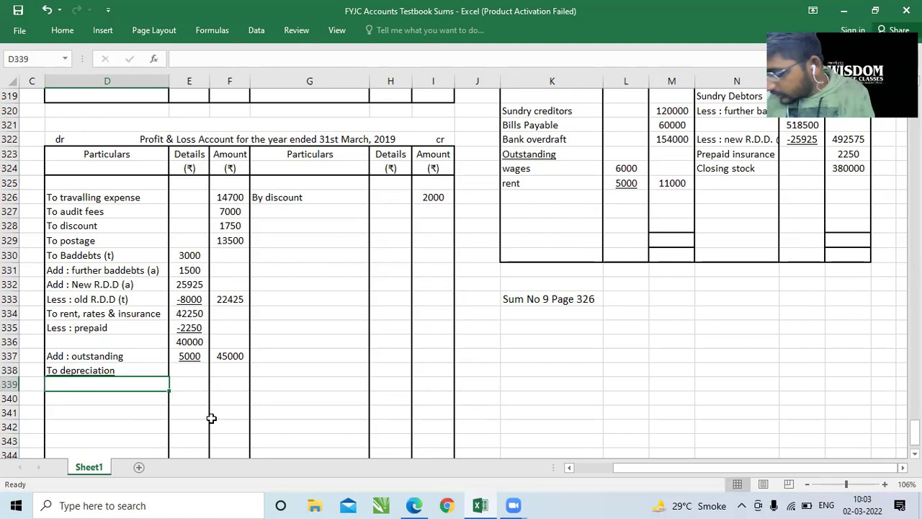
Step: List Furniture, Plant & machinery and Freehold premises in the rows below the "To depreciation" heading
text(Furniture)
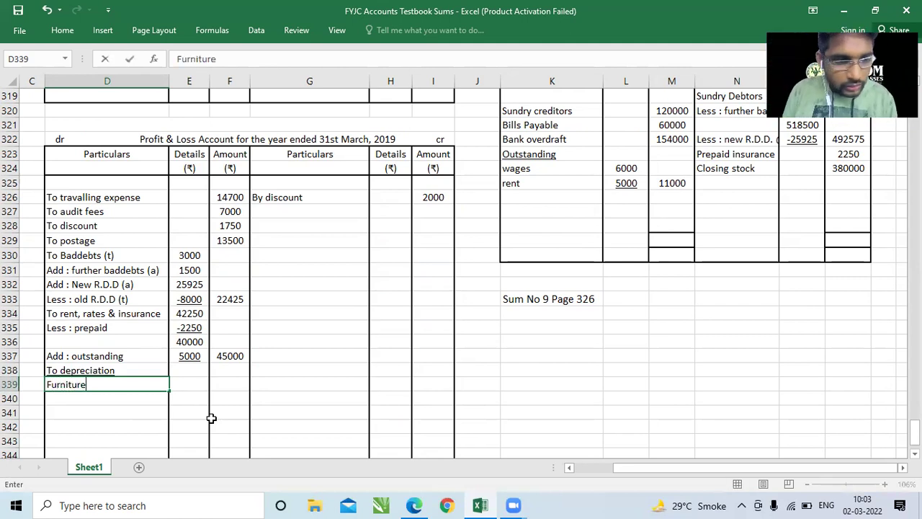
key(Return)
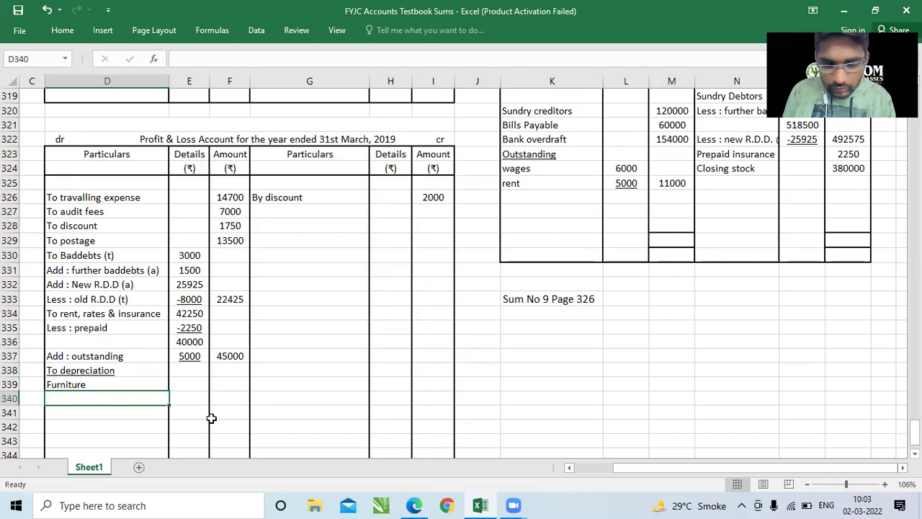
text(Plant &)
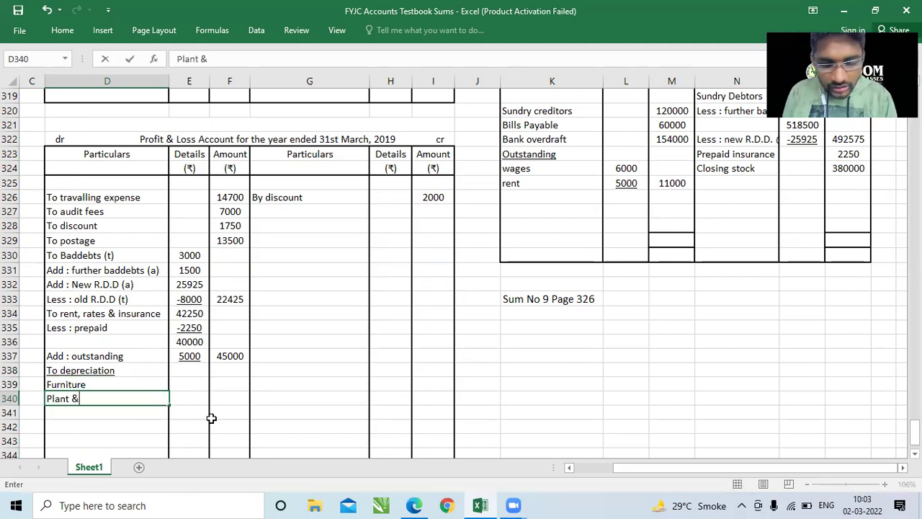
text( machinery)
key(Return)
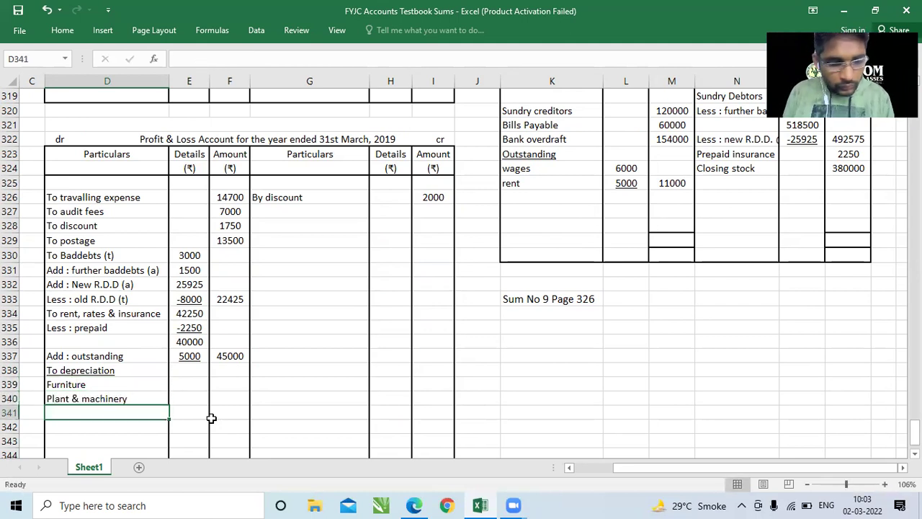
text(Freeho)
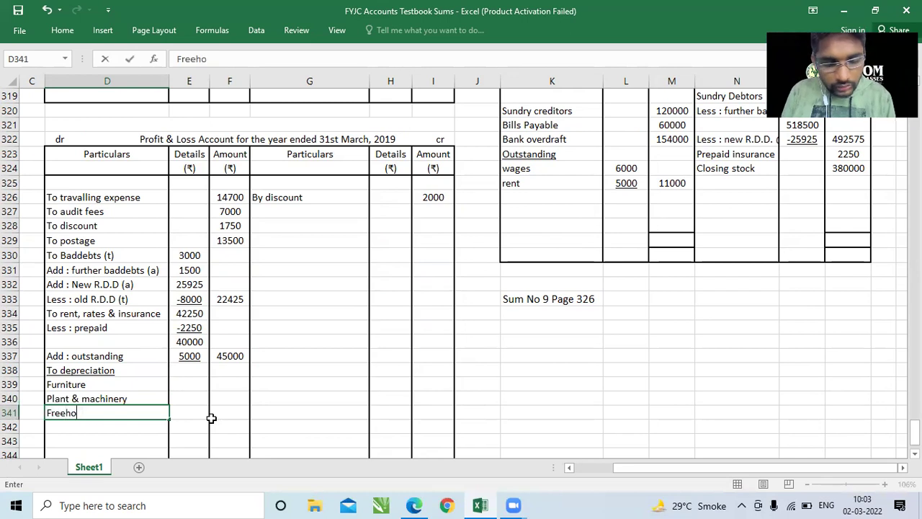
text(ld premises)
key(Return)
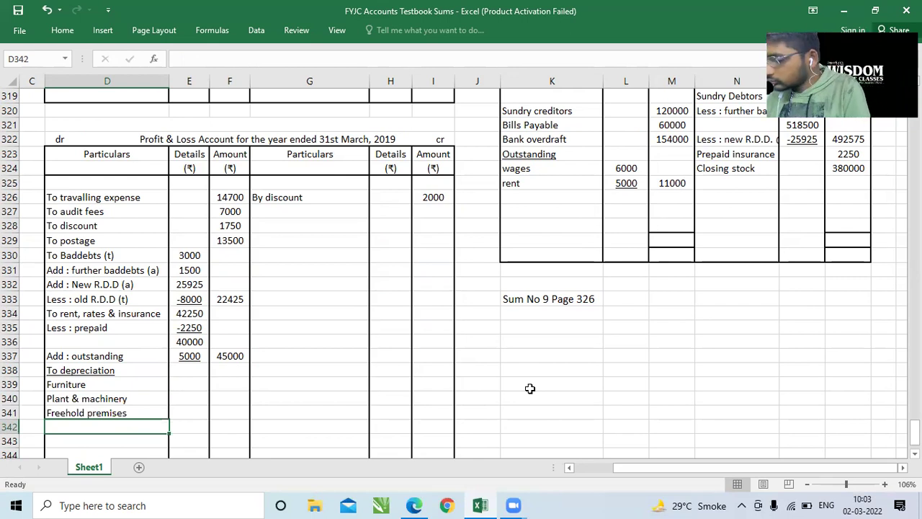
Step: Look up the furniture depreciation figure in the Balance Sheet assets
click(732, 209)
key(Up)
key(Up)
key(Up)
key(Up)
key(Up)
key(Up)
key(Up)
key(Up)
key(Up)
key(Up)
key(Up)
key(Up)
key(Up)
key(Up)
key(Up)
key(Up)
key(Up)
key(Up)
key(Up)
key(Up)
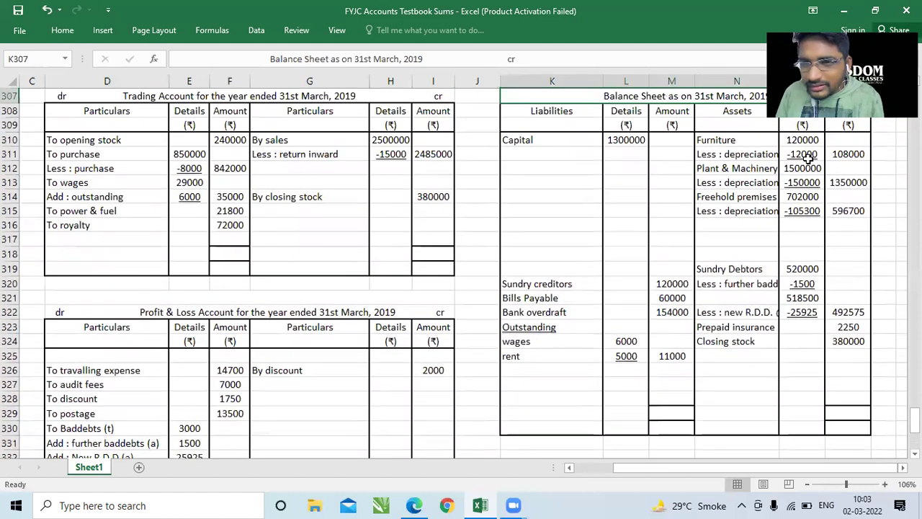
click(809, 155)
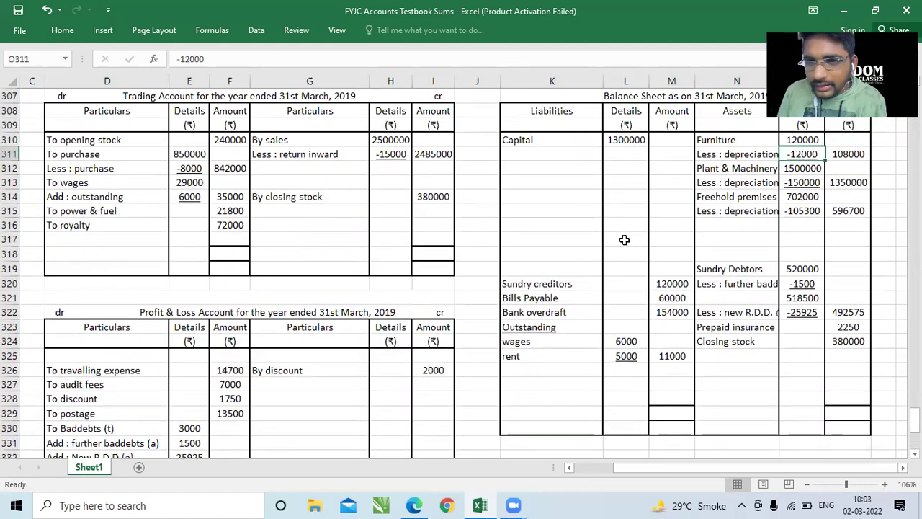
Step: Enter 12000 in details for the Furniture depreciation in the Profit & Loss Account
click(154, 412)
key(Down)
key(Down)
key(Down)
key(Down)
key(Down)
key(Down)
key(Down)
key(Down)
key(Down)
key(Down)
key(Down)
scroll(154, 412, down, 2)
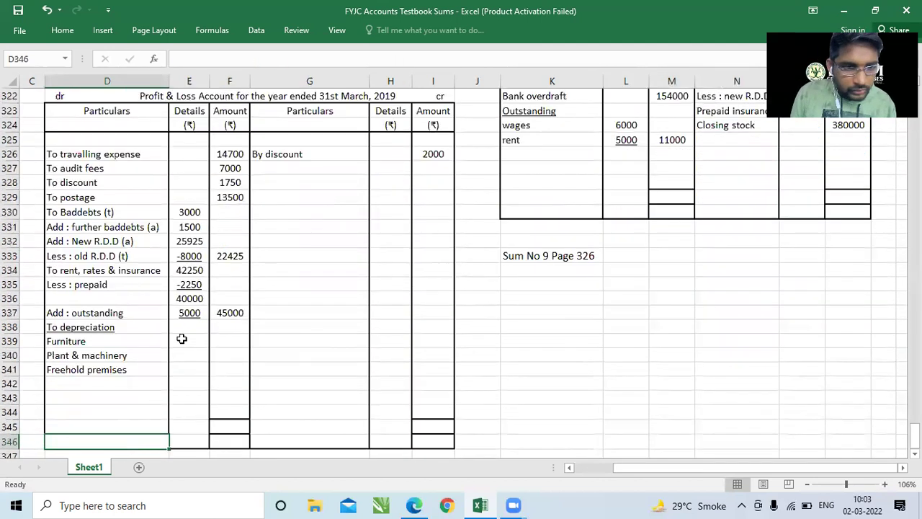
click(182, 339)
text(12000)
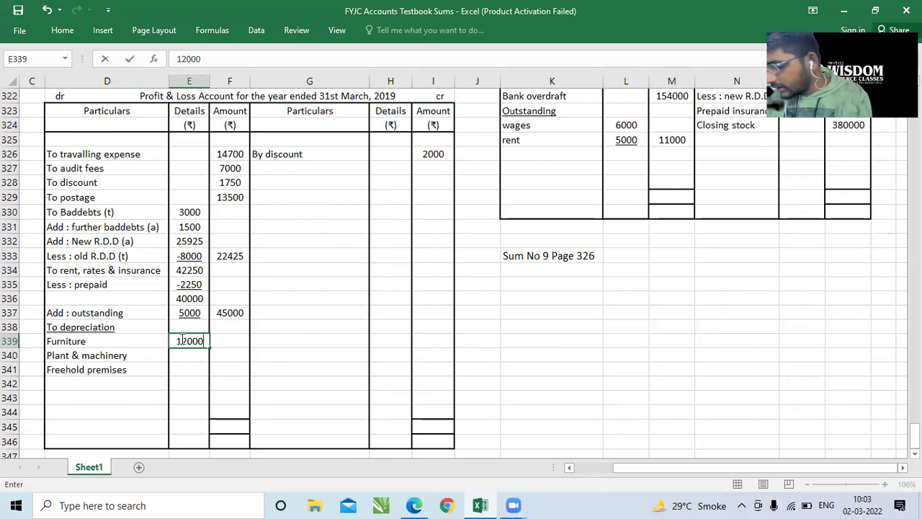
key(Return)
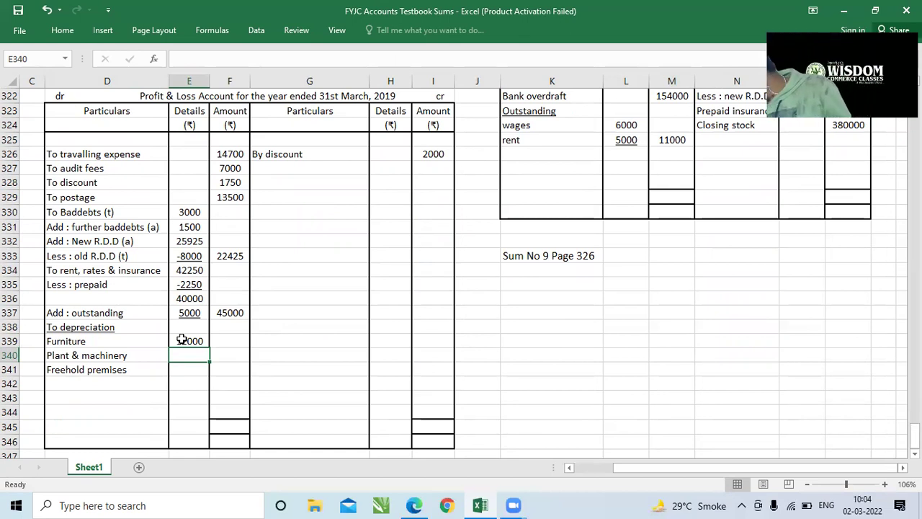
Step: Enter the Profit & Loss depreciation details: 150000 for Plant & machinery and 105300 for Freehold premises
text(1)
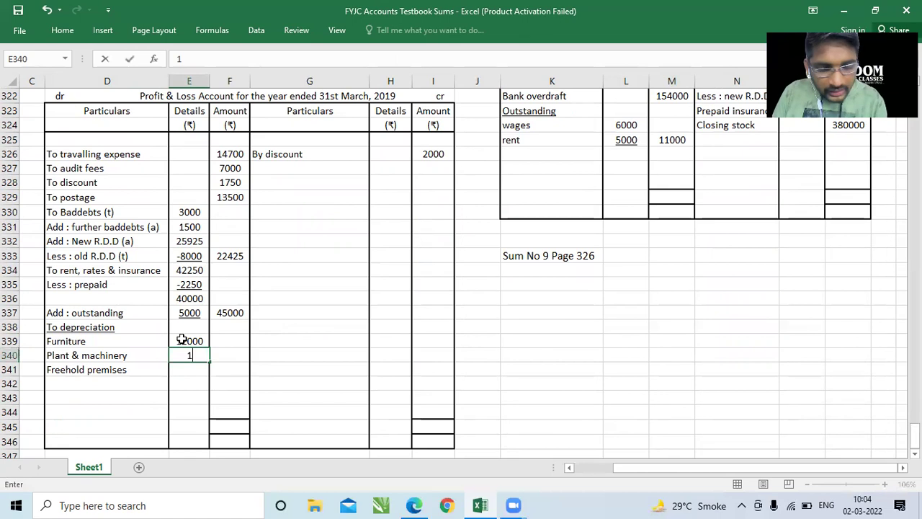
text(50000)
key(Return)
text(10)
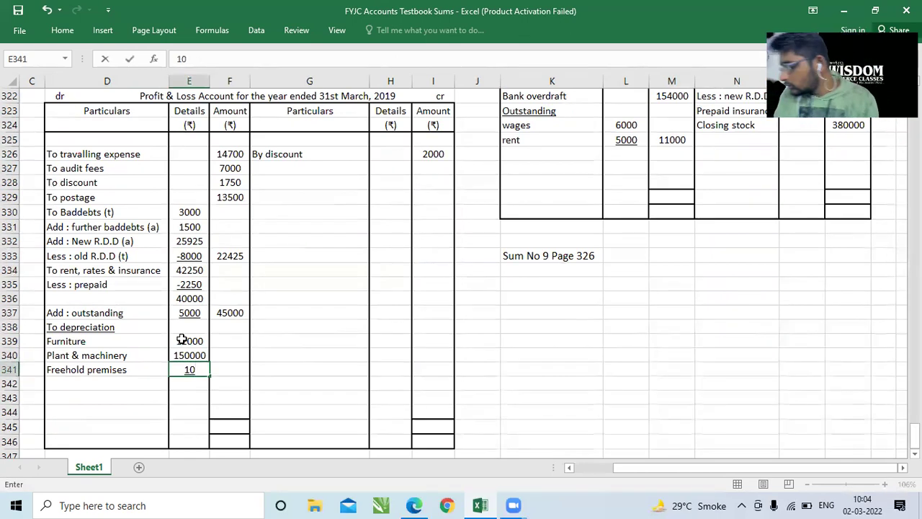
text(5300)
key(Return)
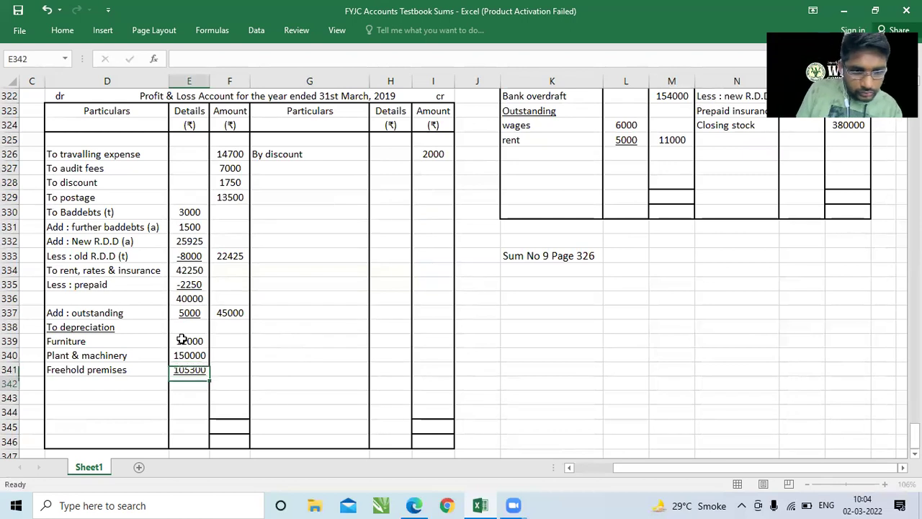
key(Up)
Step: Review the depreciation figures under the fixed assets in the Balance Sheet
click(771, 224)
key(Up)
key(Up)
key(Up)
key(Up)
key(Up)
key(Up)
key(Up)
key(Up)
key(Up)
key(Up)
key(Up)
key(Up)
key(Up)
key(Up)
key(Up)
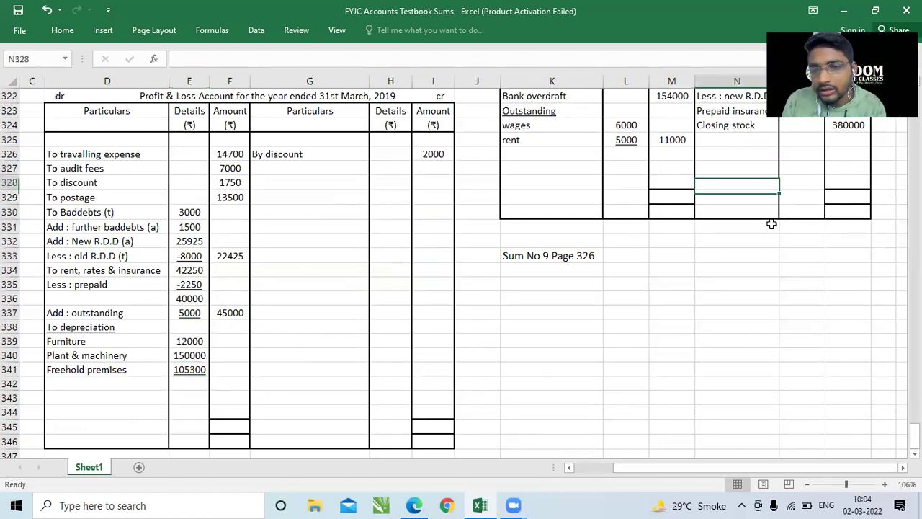
key(Up)
key(Up)
key(Up)
key(Up)
key(Up)
key(Up)
key(Up)
key(Up)
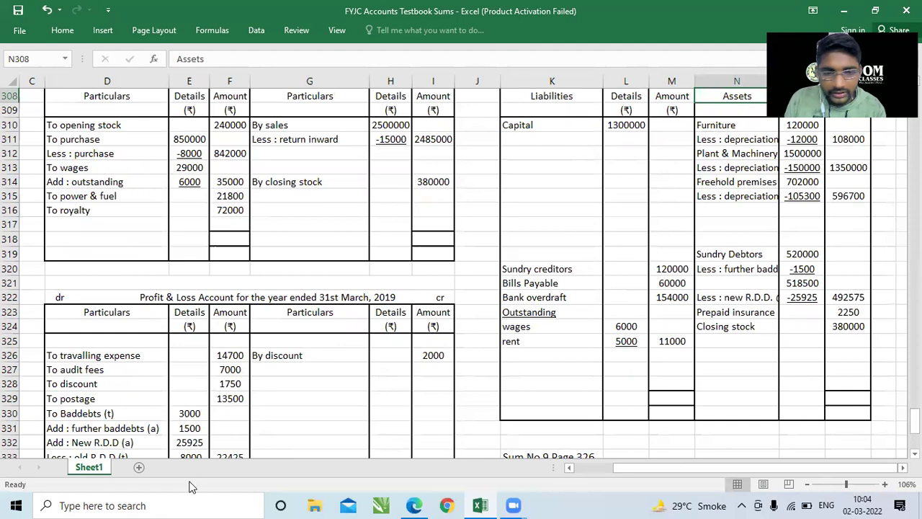
Step: Enter 267300 as the total depreciation amount in the Freehold premises row of the Profit & Loss Account
click(227, 413)
key(Down)
key(Down)
key(Down)
key(Down)
key(Down)
key(Down)
key(Down)
key(Down)
key(Down)
key(Down)
key(Down)
key(Down)
key(Down)
key(Down)
key(Down)
key(Down)
key(Down)
key(Down)
key(Down)
key(Down)
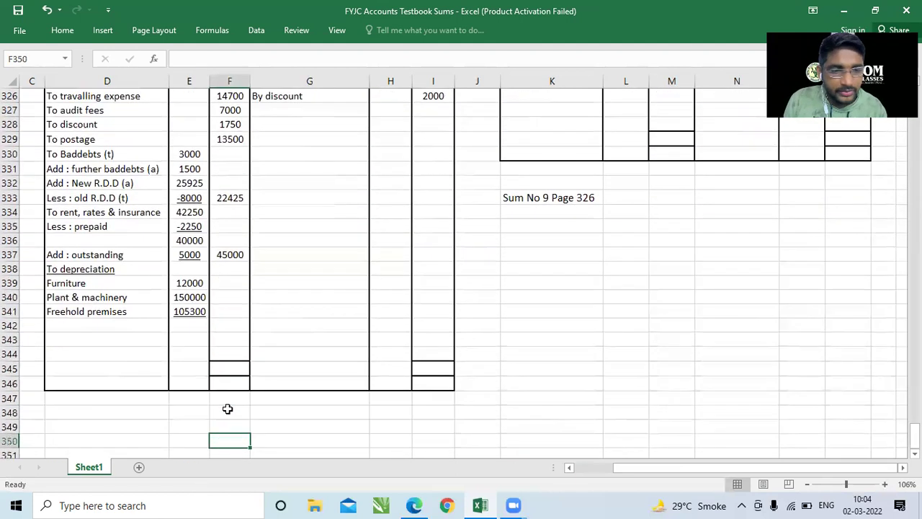
click(226, 318)
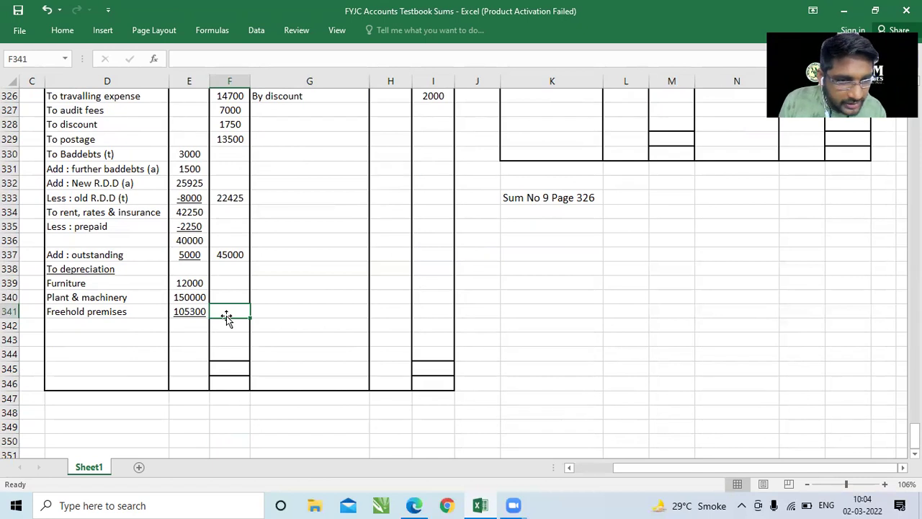
text(267)
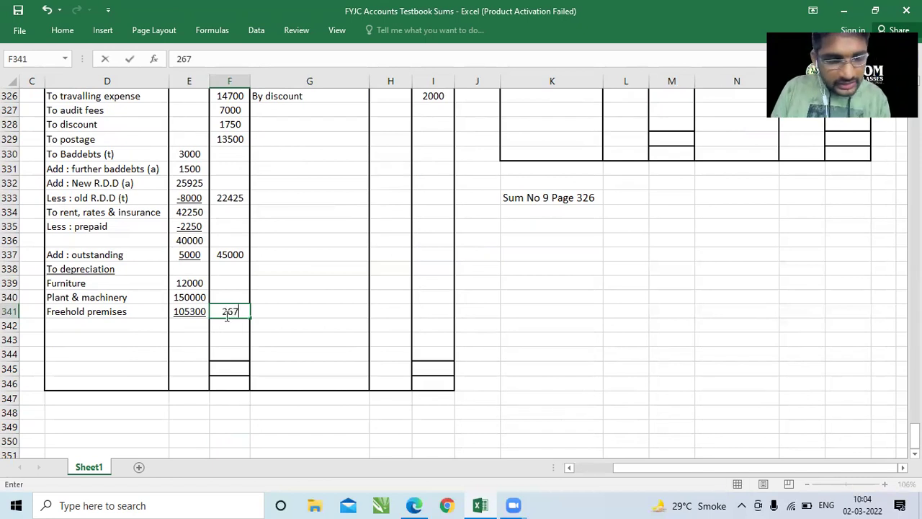
text(300)
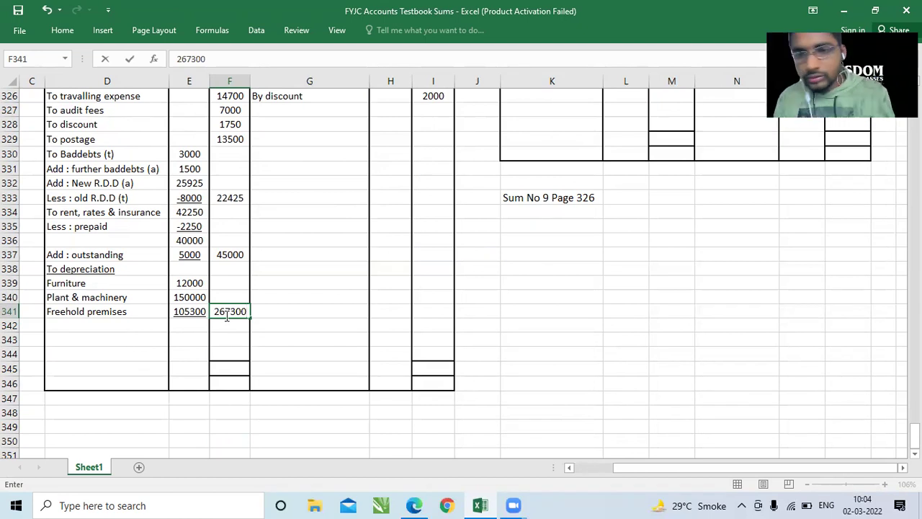
key(Return)
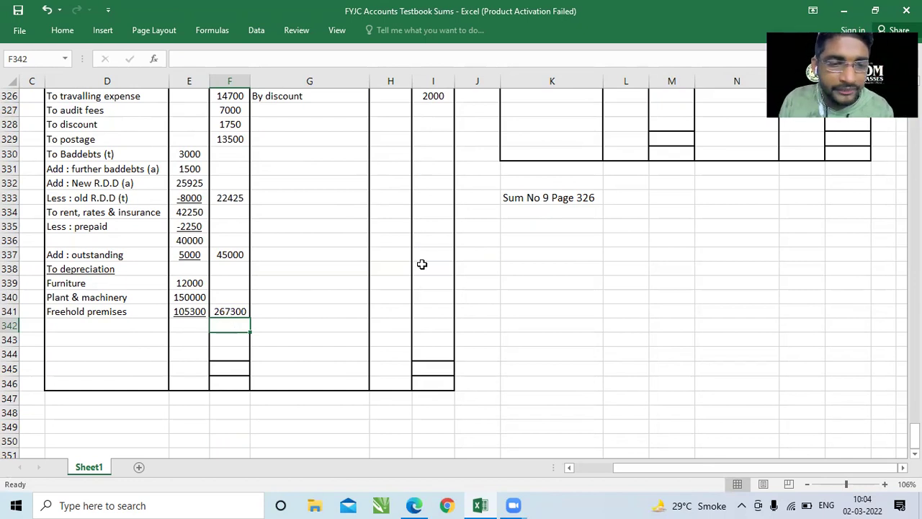
Step: Enter 2865000 as the credit side total of the Trading Account
click(425, 209)
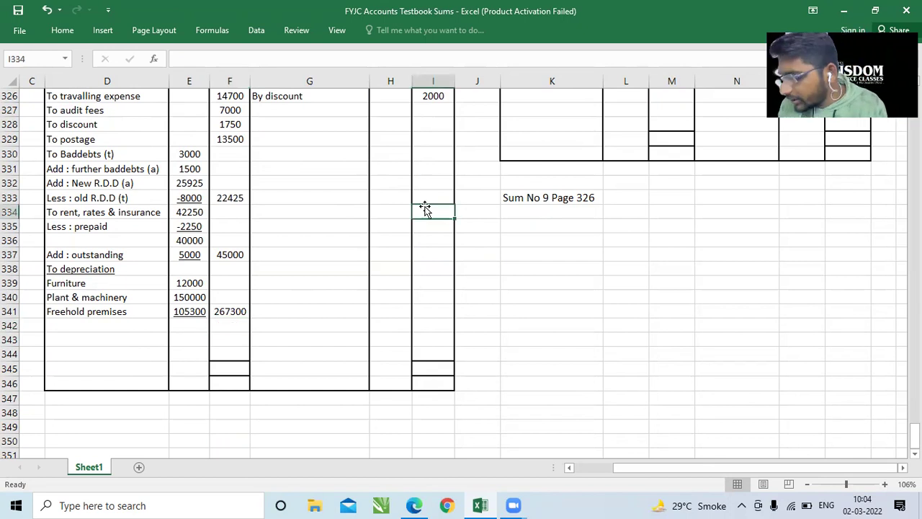
key(Up)
key(Up)
key(Up)
key(Up)
key(Up)
key(Up)
key(Up)
key(Up)
key(Up)
key(Up)
key(Up)
key(Up)
key(Up)
key(Up)
key(Up)
key(Up)
key(Up)
key(Up)
key(Up)
key(Up)
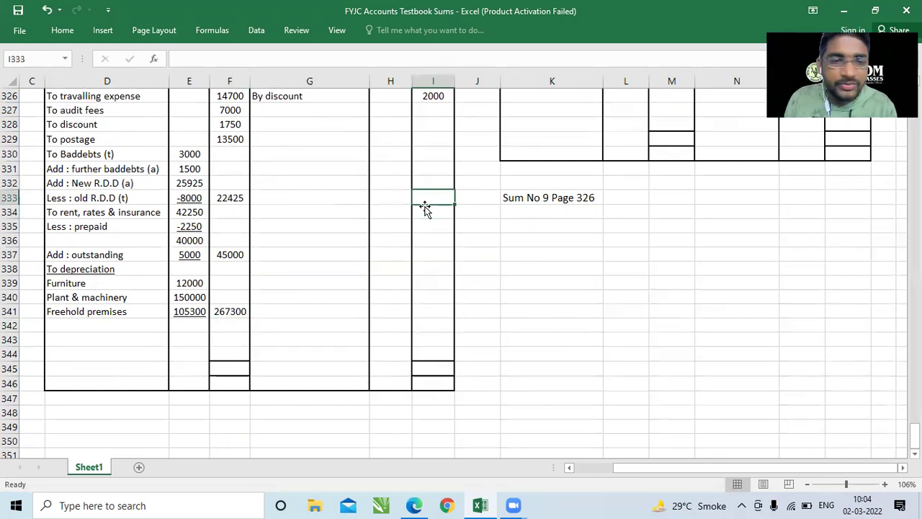
key(Up)
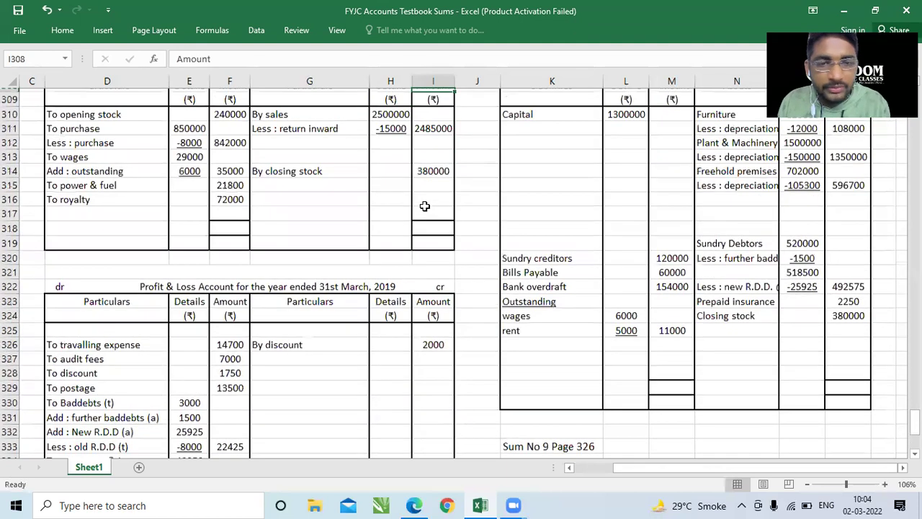
click(431, 237)
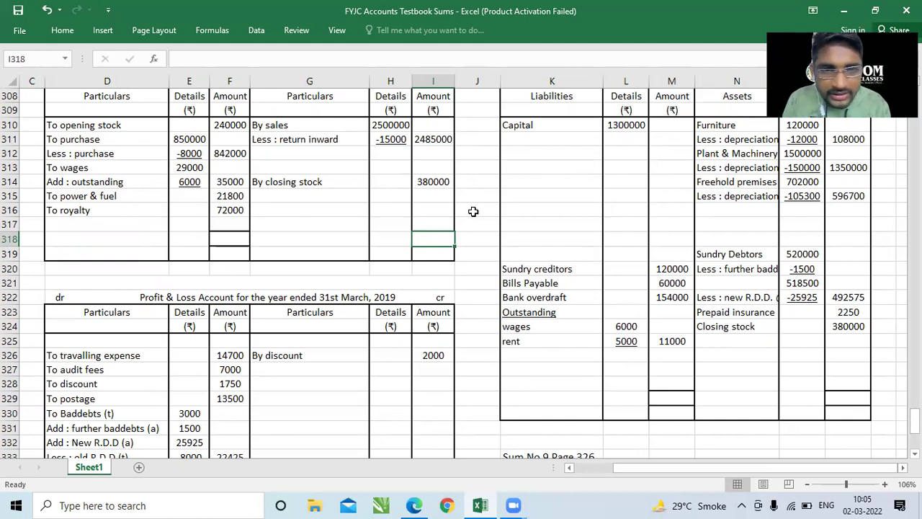
text(000)
key(F2)
key(Left)
key(Left)
key(Left)
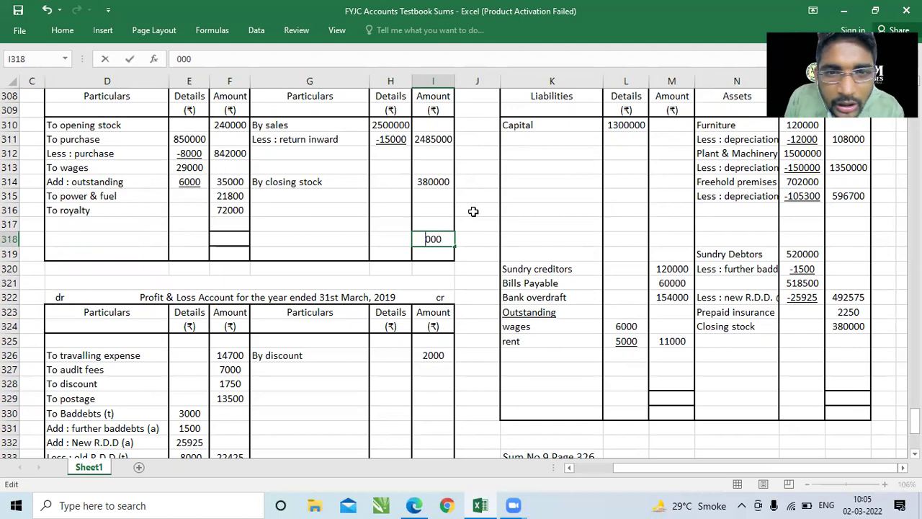
text(65)
key(Left)
key(Left)
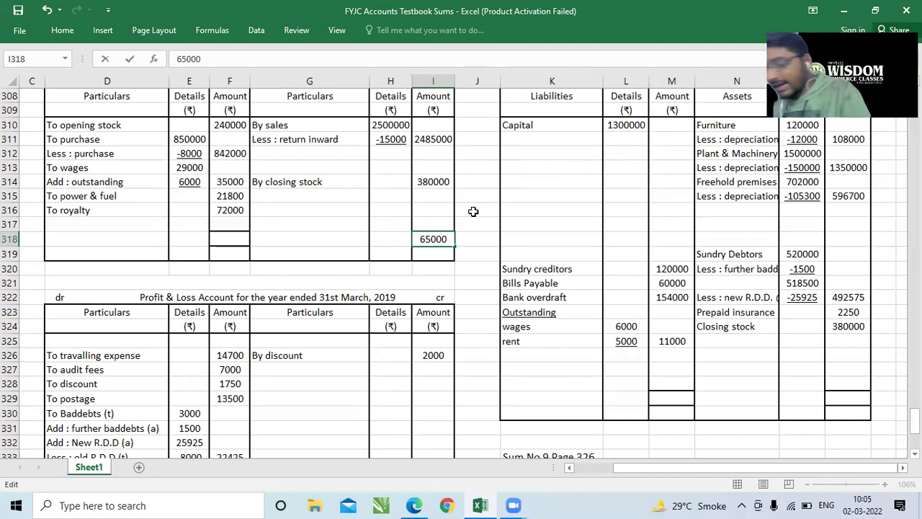
text(2)
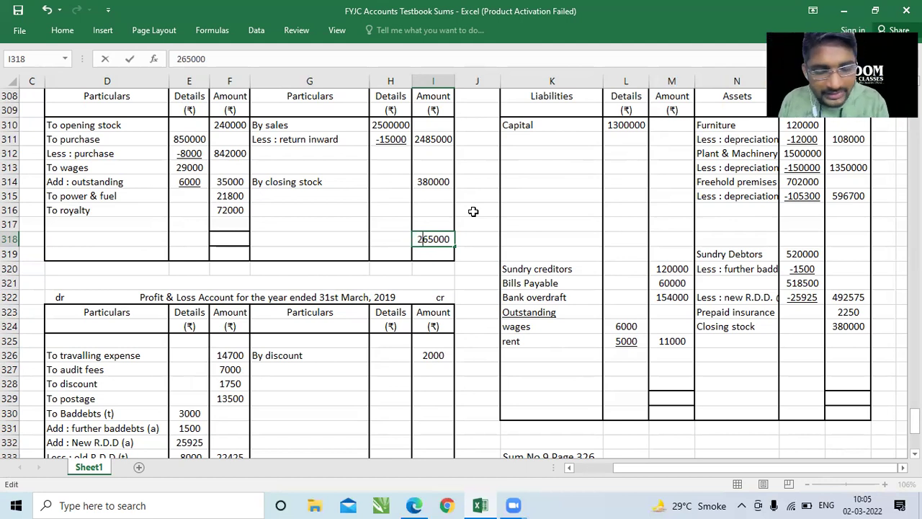
text(8)
key(ctrl+Return)
Step: Copy the Trading Account's credit total to the debit total cell and widen column F slightly to fit the figure
key(ctrl+c)
key(Left)
key(Left)
key(Left)
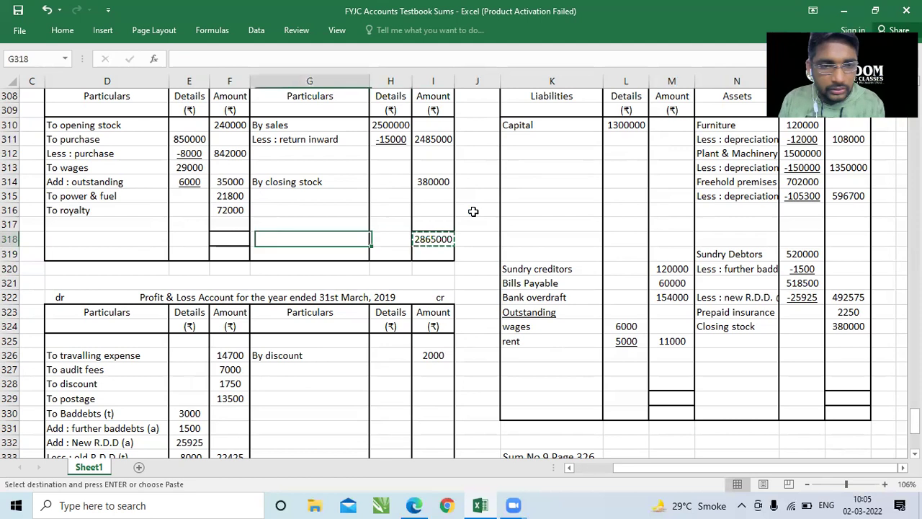
key(ctrl+v)
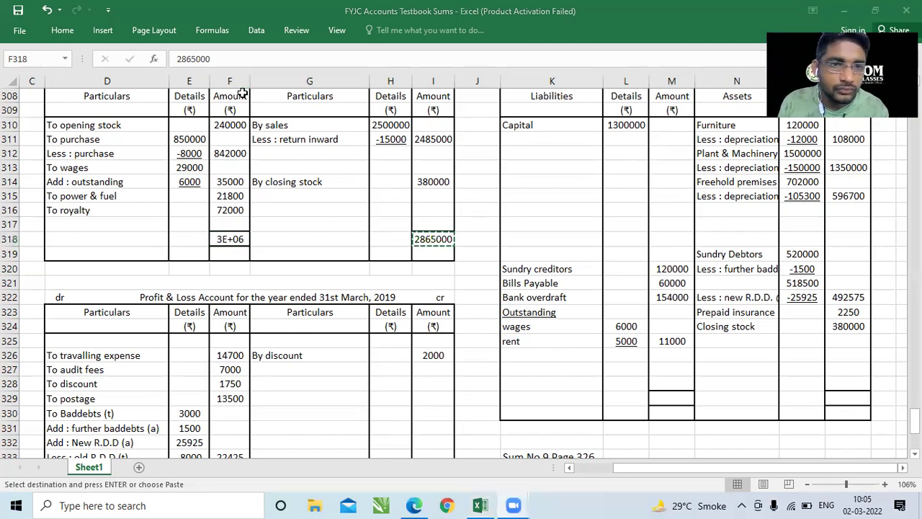
drag(250, 80, 251, 80)
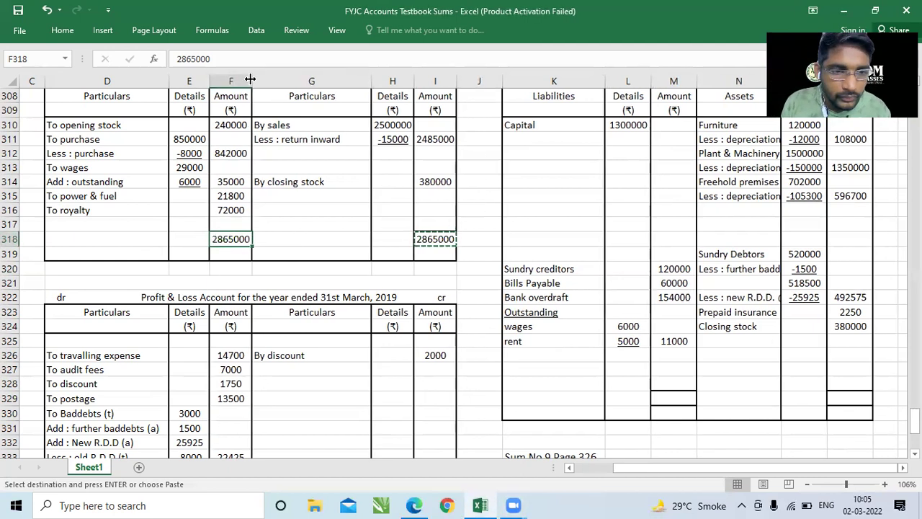
Step: Enter 1654200 as the balancing amount below royalty on the debit side of the Trading Account
key(Down)
key(Up)
key(Up)
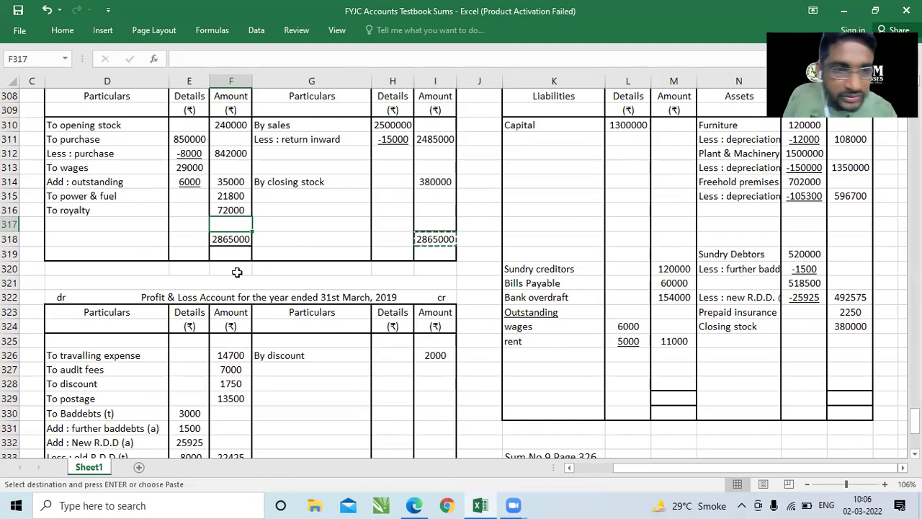
click(237, 268)
key(Escape)
click(233, 180)
key(Down)
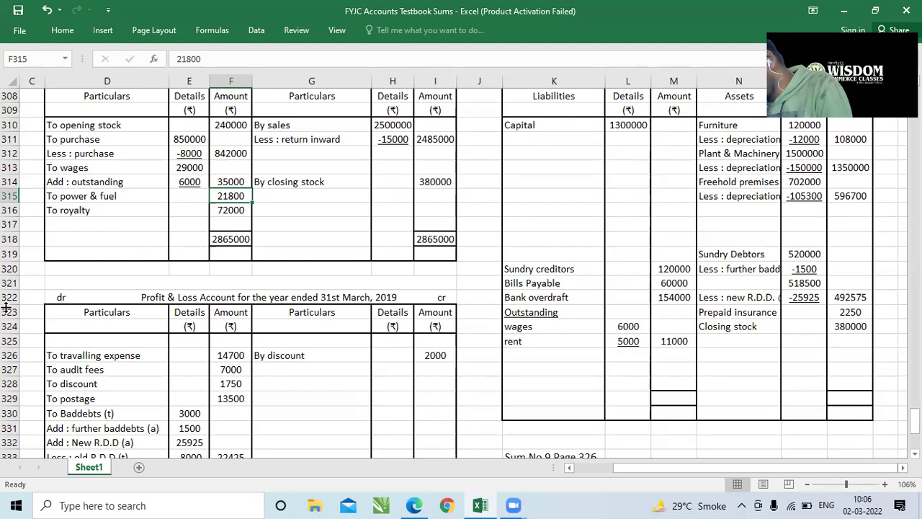
key(Down)
key(Down)
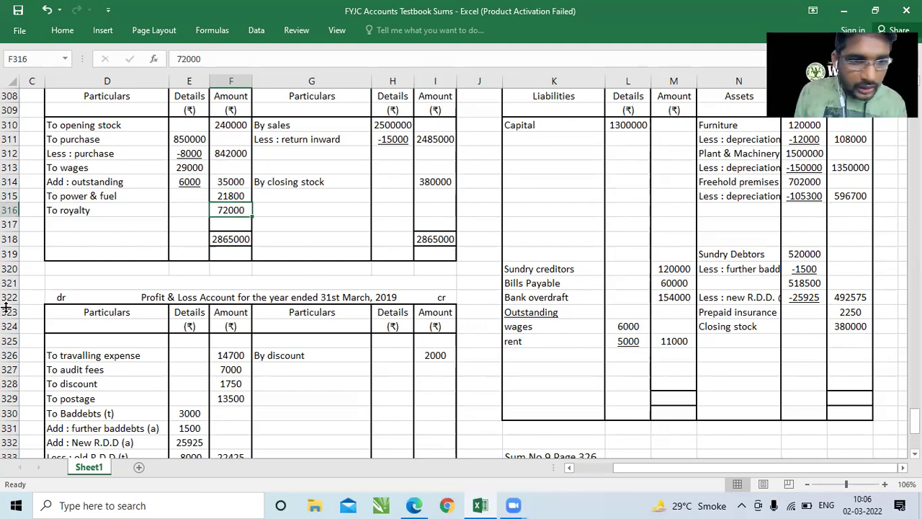
text(1654200)
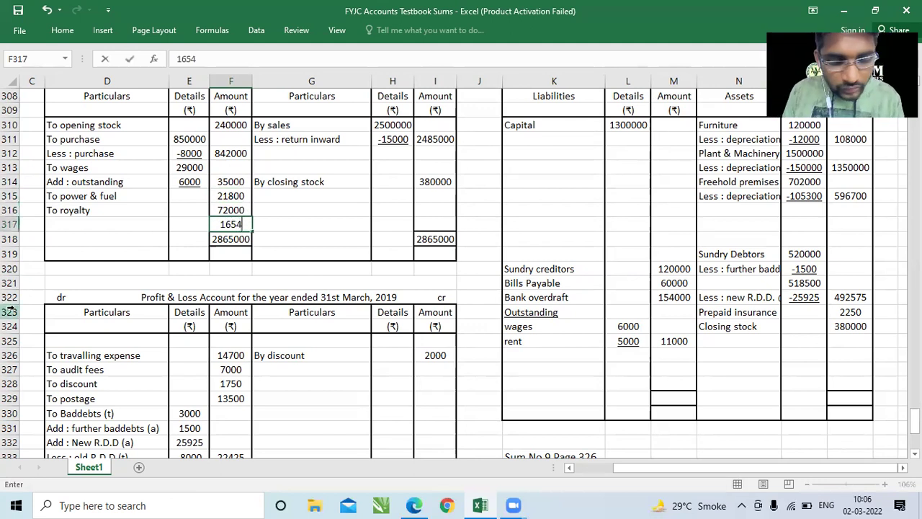
key(Return)
Step: Label the Trading Account's balancing amount "To gross profit c/d"
key(Left)
key(Left)
key(Up)
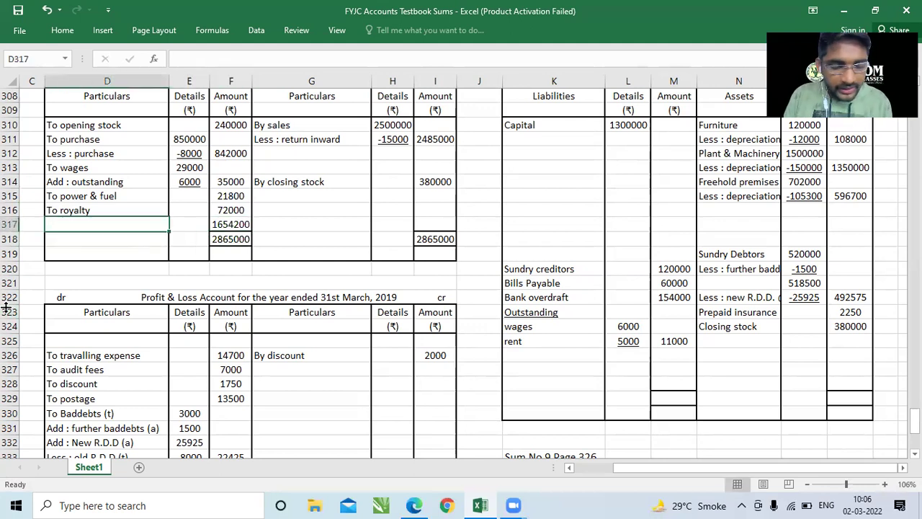
text(To gross profit c/s)
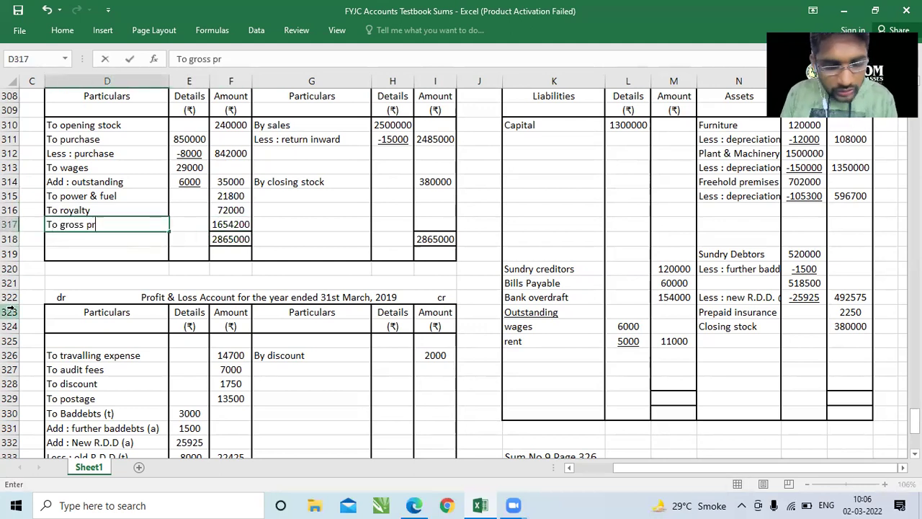
key(BackSpace)
text(d)
key(Return)
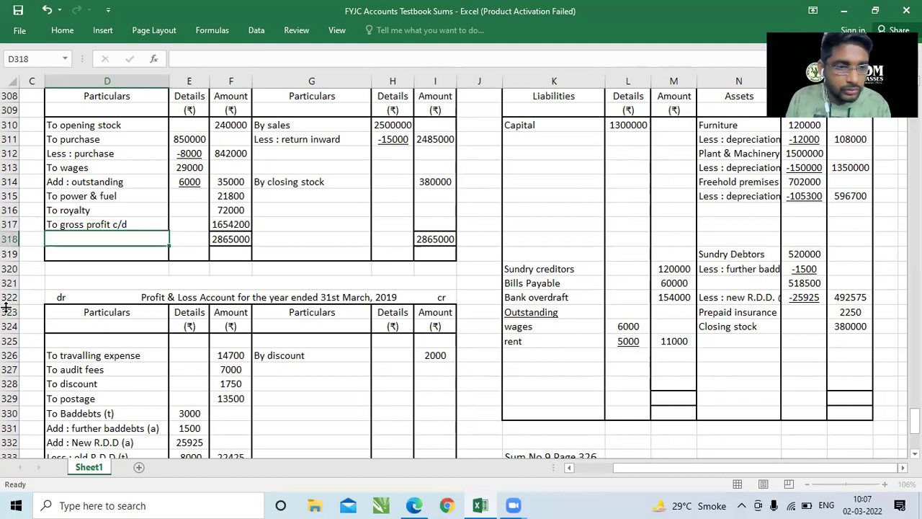
Step: Add "By gross proft b/d" as the first credit entry of the Profit & Loss Account, above the discount
click(286, 345)
text(By discount)
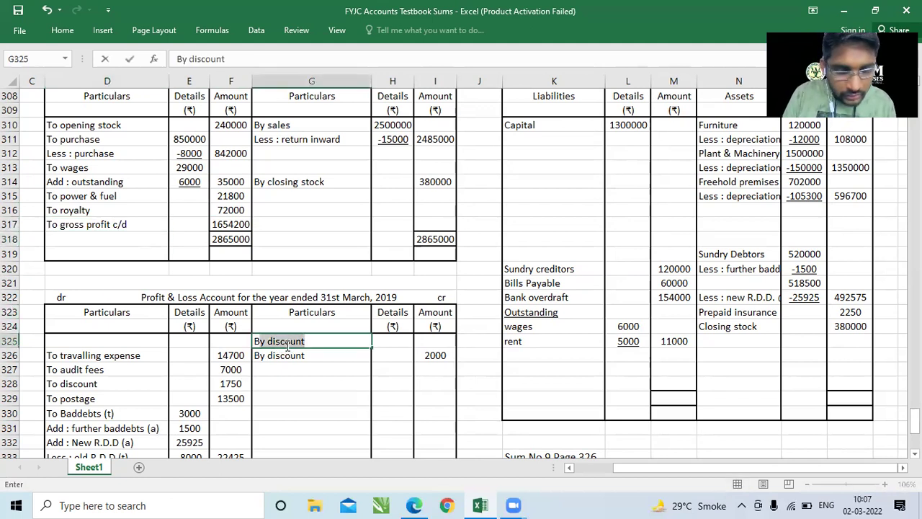
key(BackSpace)
key(BackSpace)
key(BackSpace)
key(BackSpace)
key(BackSpace)
key(BackSpace)
key(BackSpace)
key(BackSpace)
text(gross profit b/d)
key(Return)
Step: Enter 1654200 as the amount of the gross profit brought down in the Profit & Loss Account
key(Up)
key(Right)
key(Right)
text(16)
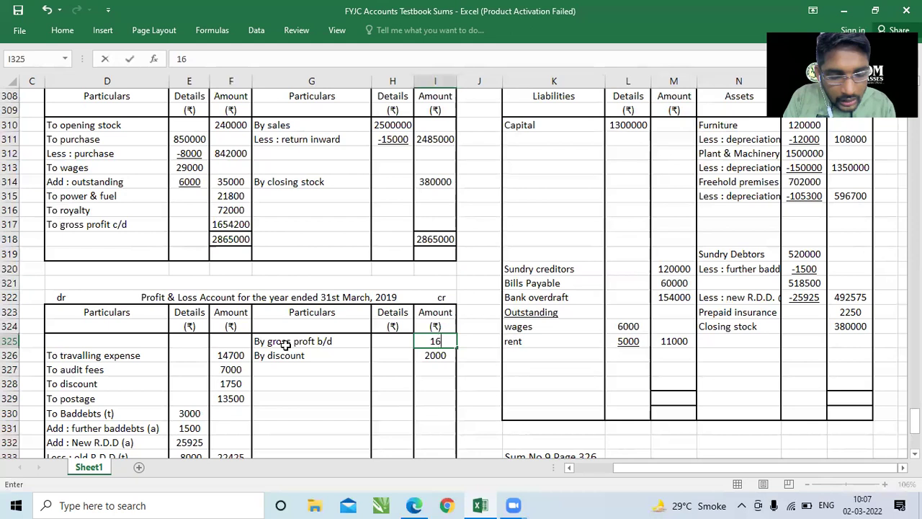
text(4)
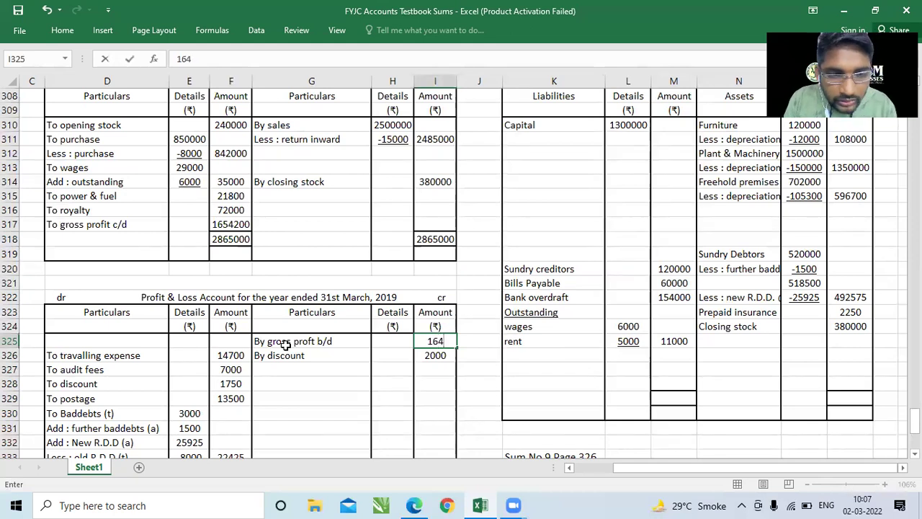
key(BackSpace)
text(54200)
key(Return)
Step: Enter 1656200 as the credit side total of the Profit & Loss Account
key(Down)
key(Down)
key(Down)
key(Down)
key(Down)
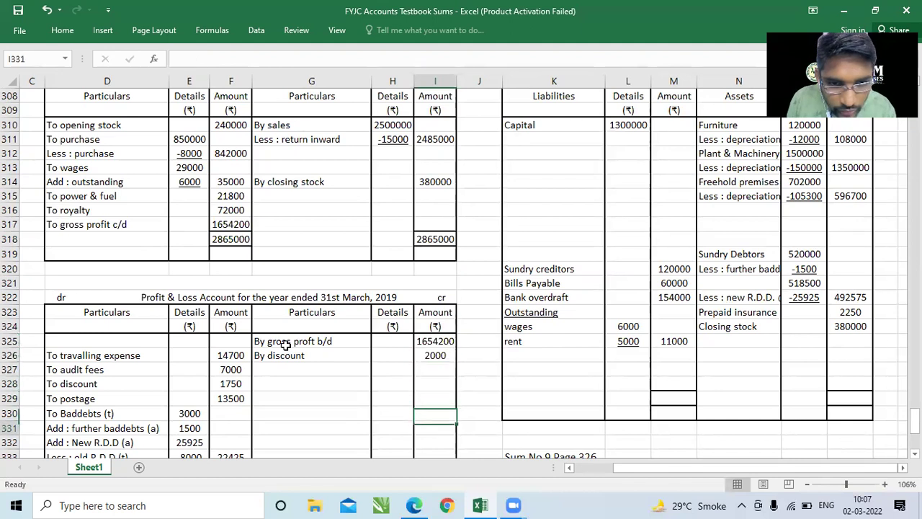
key(Down)
key(Down)
key(Down)
key(Down)
key(Down)
key(Down)
key(Down)
key(Down)
key(Down)
key(Down)
key(Down)
key(Down)
key(Down)
key(Down)
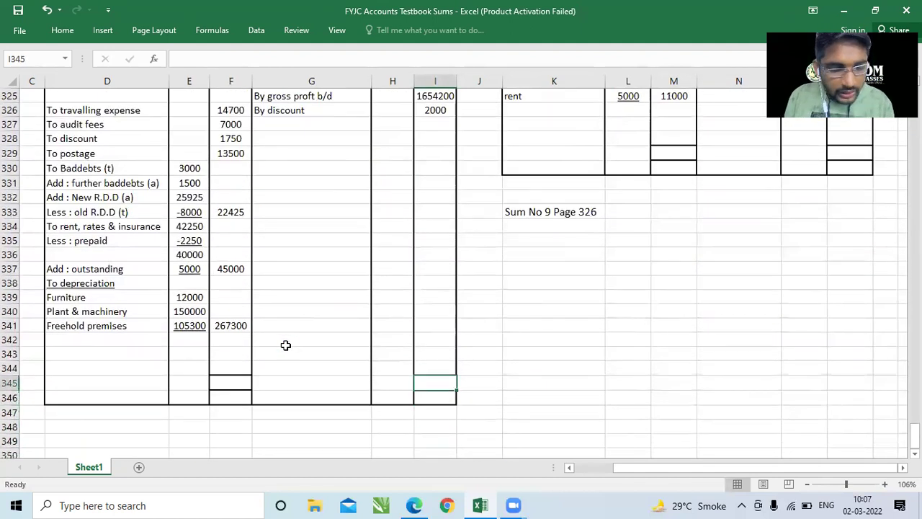
text(1656200)
key(ctrl+Return)
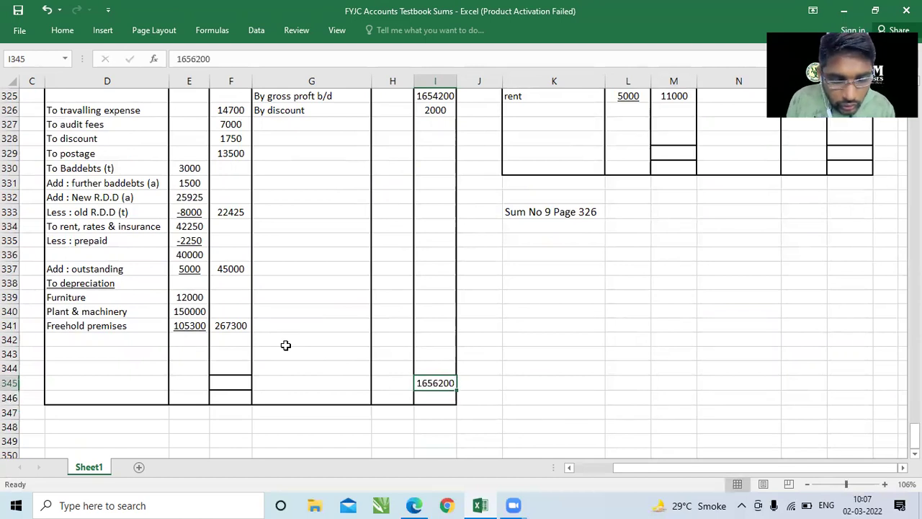
Step: Copy the Profit & Loss Account's credit total to the debit total cell
key(ctrl+c)
key(Left)
key(Left)
key(Left)
key(ctrl+v)
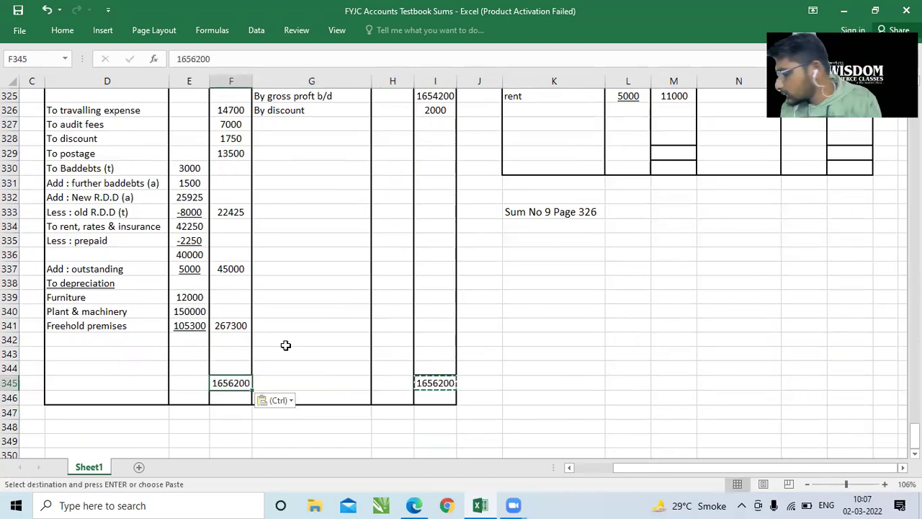
key(Up)
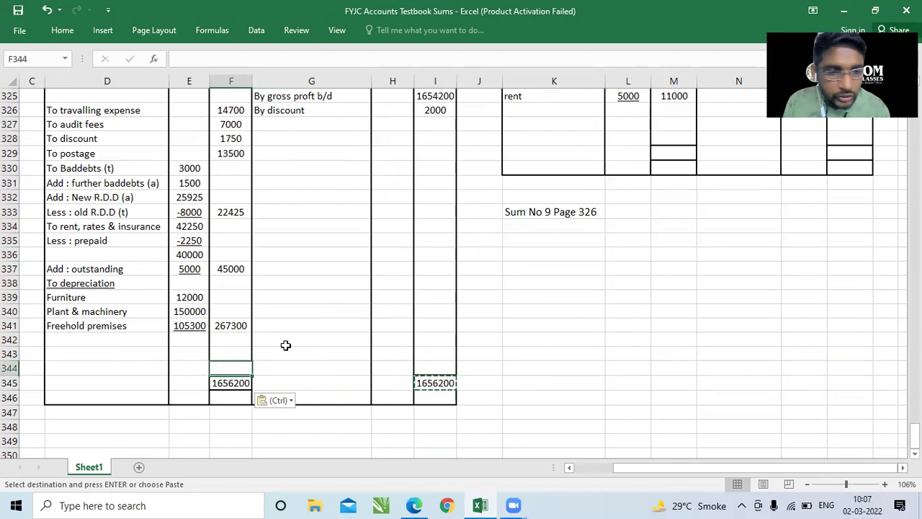
Step: Go through the debit amounts of the Profit & Loss Account to work out the net profit
key(Up)
key(Up)
key(Up)
key(Up)
key(Up)
key(Up)
key(Up)
key(Up)
key(Up)
key(Up)
key(Up)
key(Up)
key(Up)
key(Up)
key(Up)
key(Up)
key(Up)
key(Up)
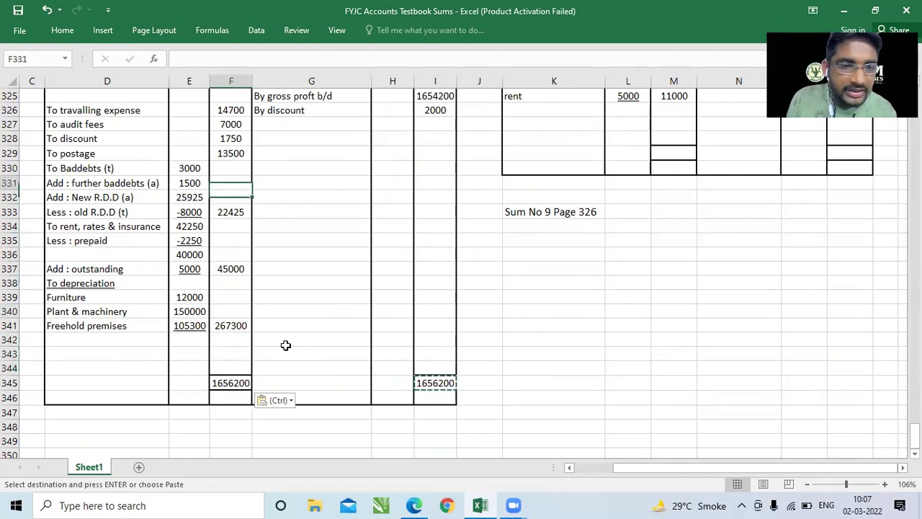
key(Up)
key(Up)
key(Down)
key(Down)
key(Down)
key(Down)
key(Down)
key(Down)
key(Down)
key(Down)
key(Down)
key(Down)
key(Down)
key(Down)
key(Down)
key(Down)
key(Down)
key(Down)
key(Down)
key(Down)
key(Down)
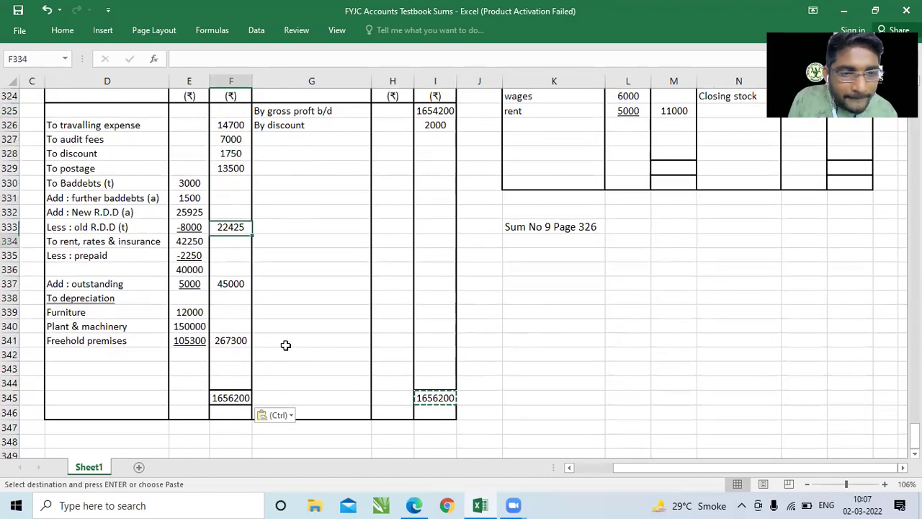
key(Down)
key(Down)
key(Down)
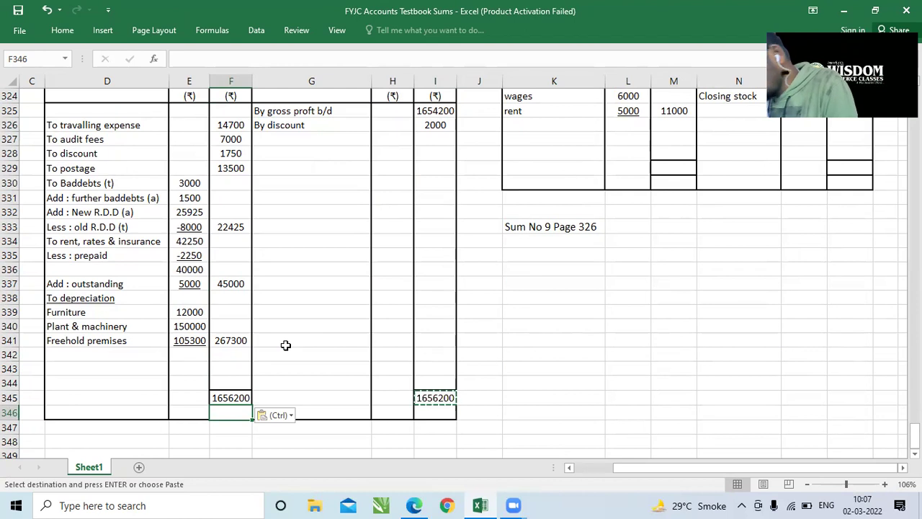
click(233, 166)
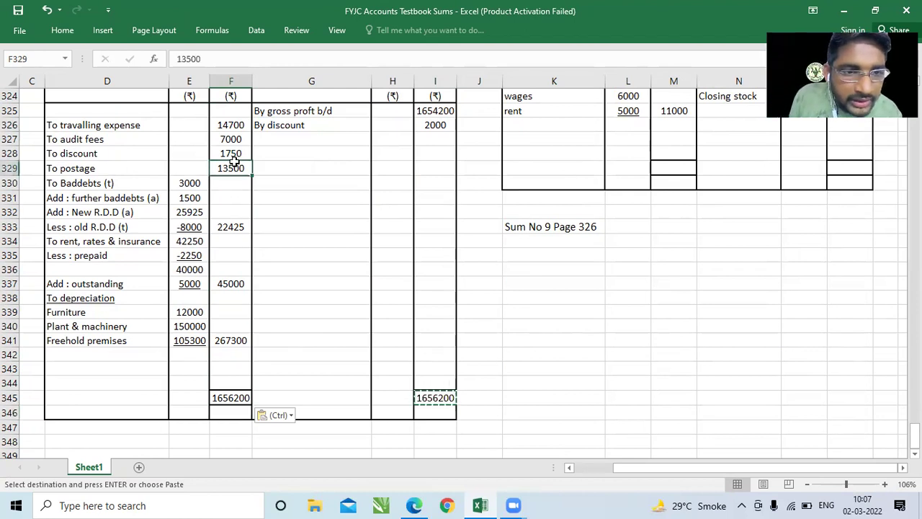
key(Down)
key(Up)
key(Up)
key(Down)
key(Up)
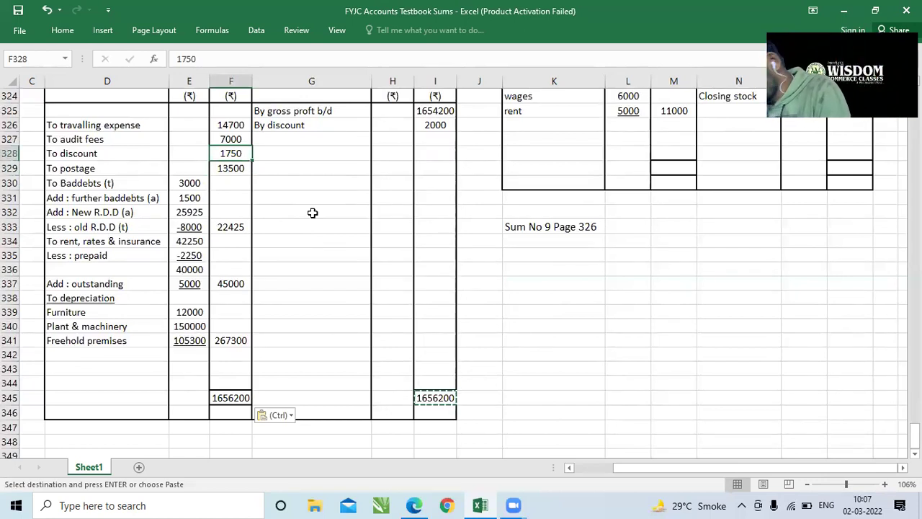
key(Down)
key(Down)
key(Down)
key(Down)
key(Down)
key(Down)
key(Down)
key(Down)
key(Down)
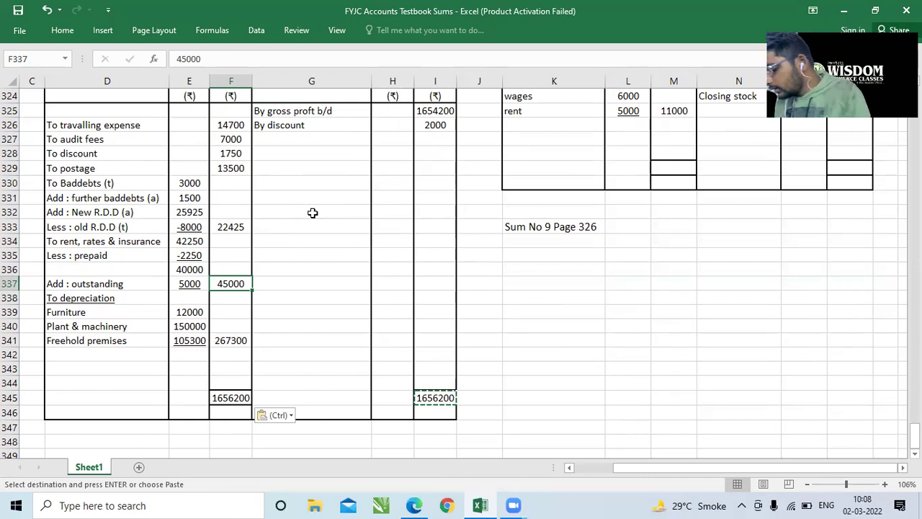
key(Up)
Step: Enter 1284525 as the net profit amount directly above the Profit & Loss Account's debit total
key(Down)
key(Down)
key(Down)
key(Down)
key(Down)
key(Down)
key(Down)
key(Down)
text(12)
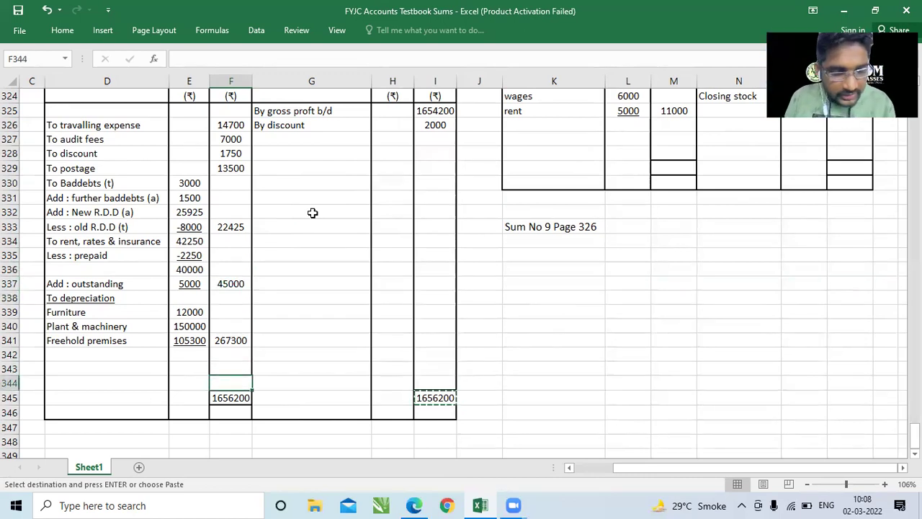
text(8)
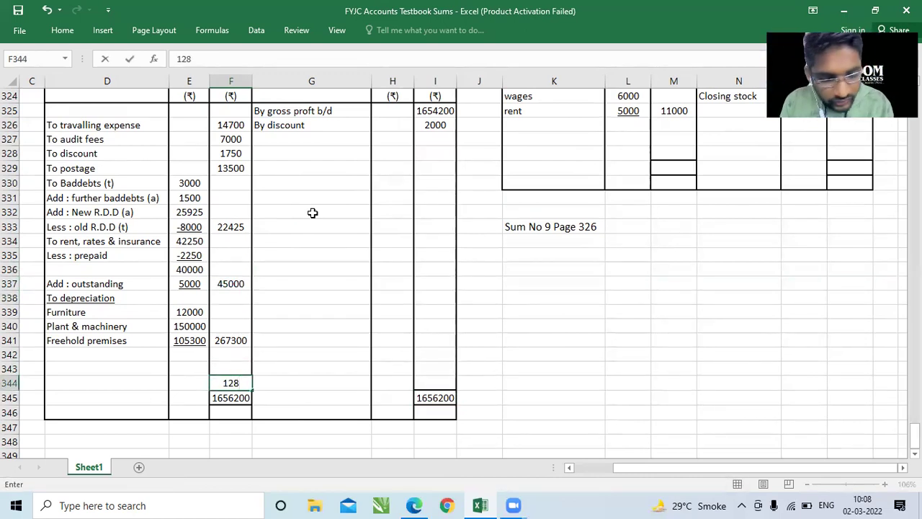
text(4525)
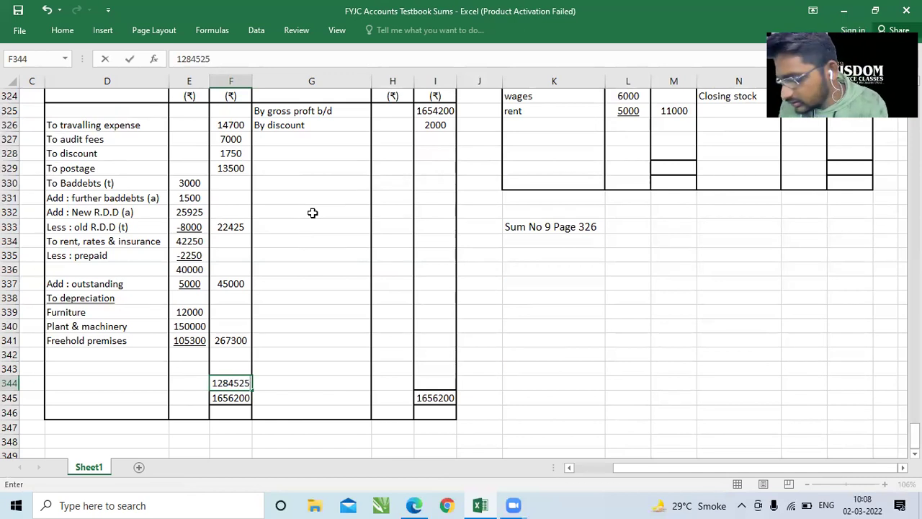
key(Return)
Step: Label the net profit amount "To net profit transfer to" and "captal a/c" across two rows of the debit particulars
key(Left)
key(Left)
key(Up)
key(Up)
text(To net profit transfer )
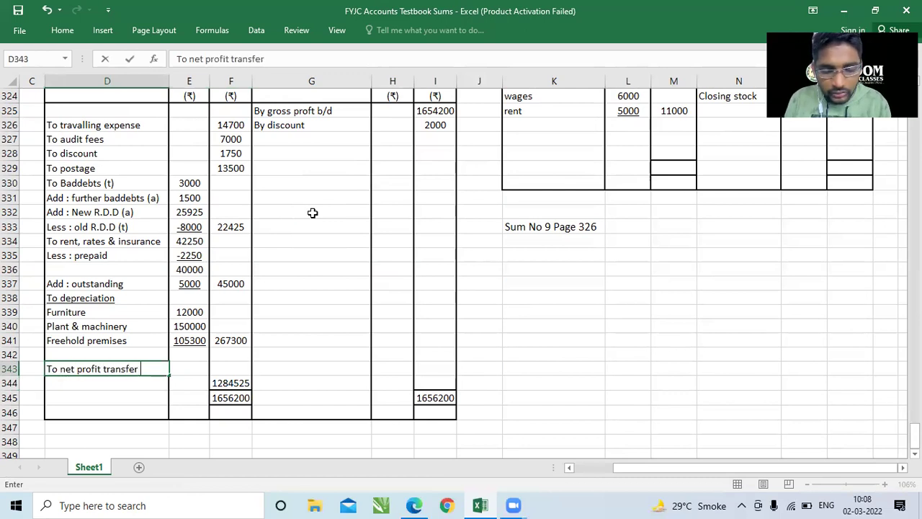
text(to)
key(Return)
text(captal a/c)
key(Return)
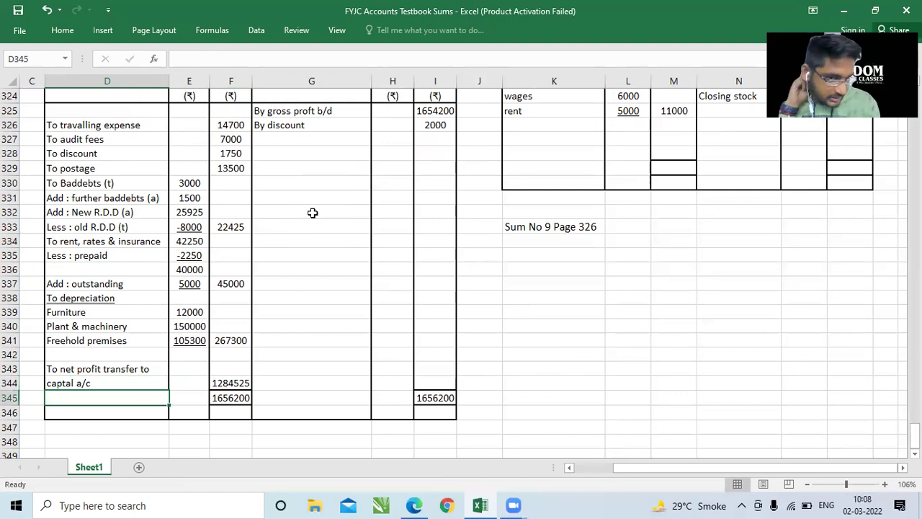
Step: Add "Add : Net profit" with 1284525 in the details below Capital on the Balance Sheet's liabilities side
click(610, 113)
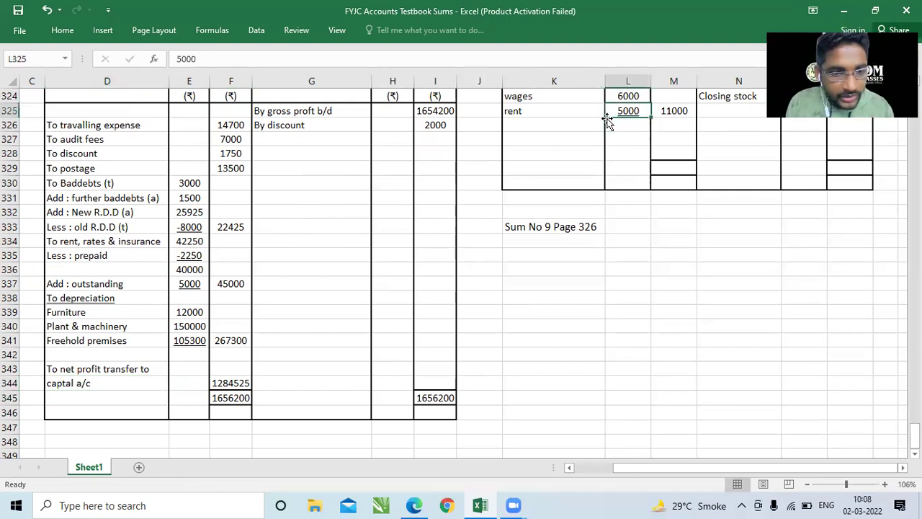
key(ctrl+Up)
key(ctrl+Up)
key(ctrl+Up)
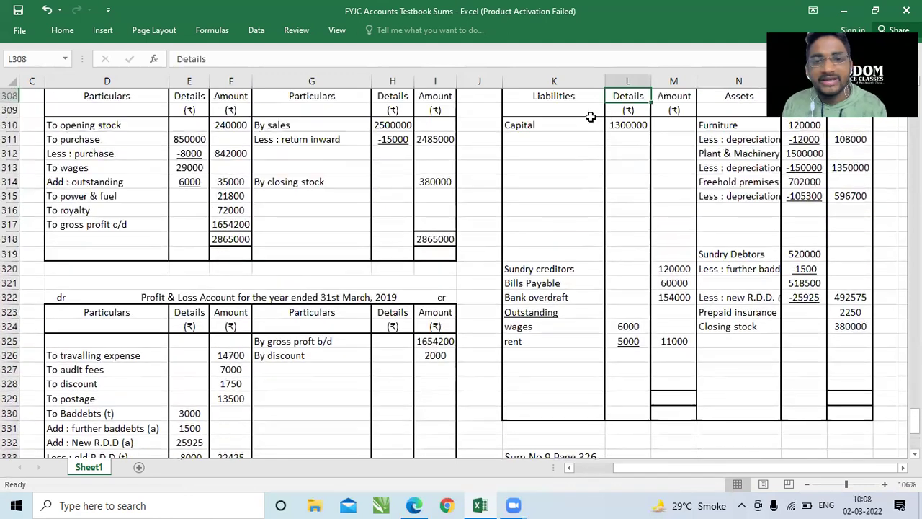
click(522, 140)
text(Add)
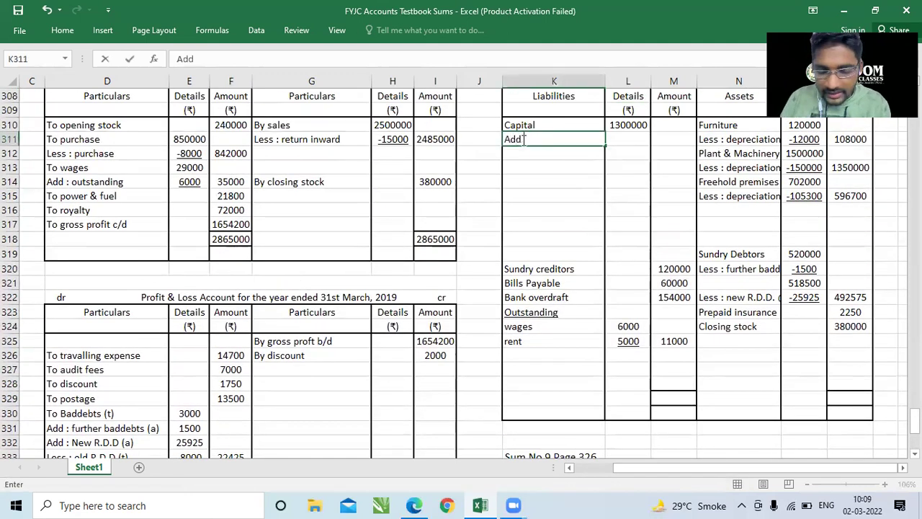
text( : Net profit)
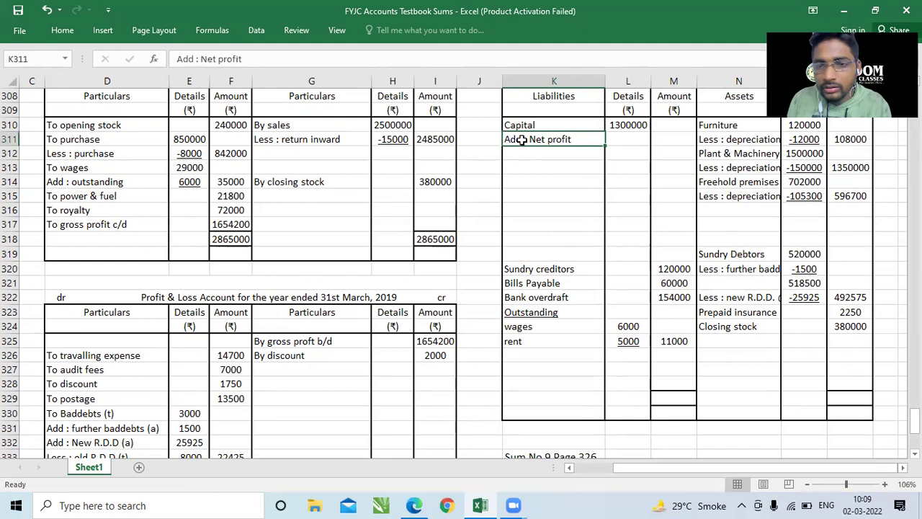
key(Tab)
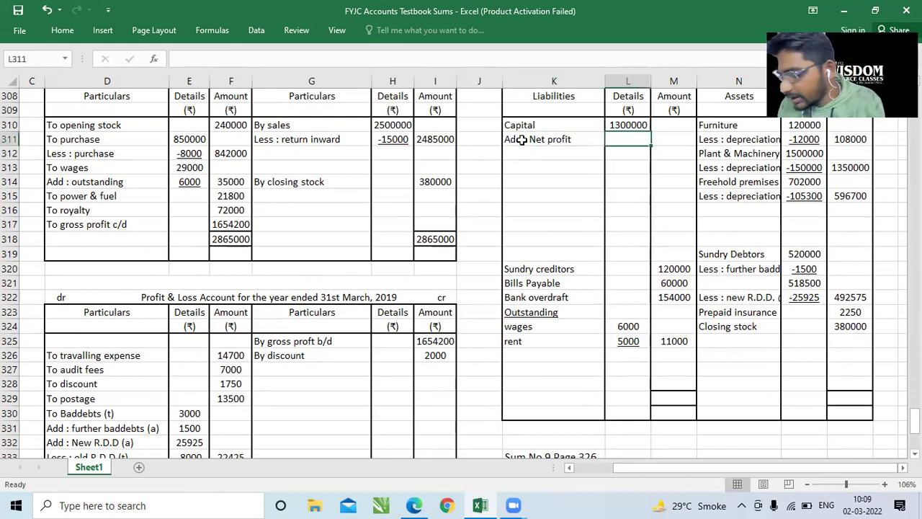
text(128)
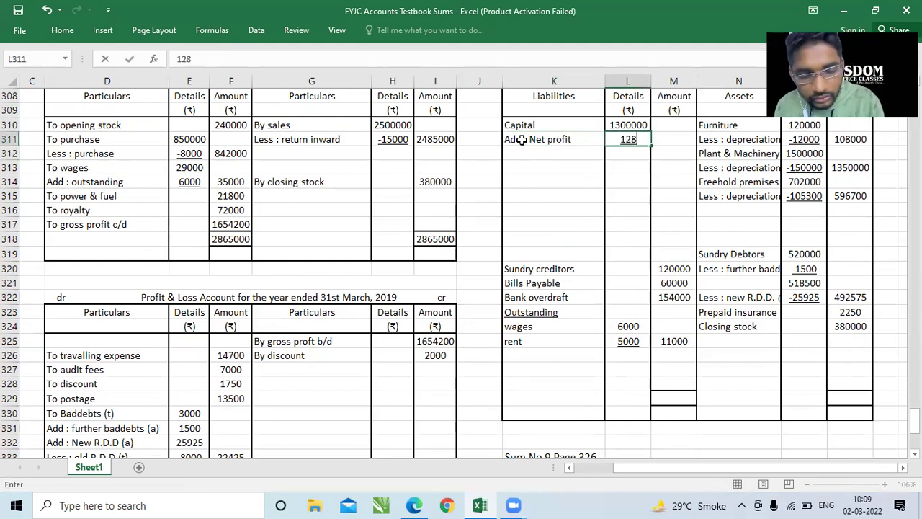
text(4525)
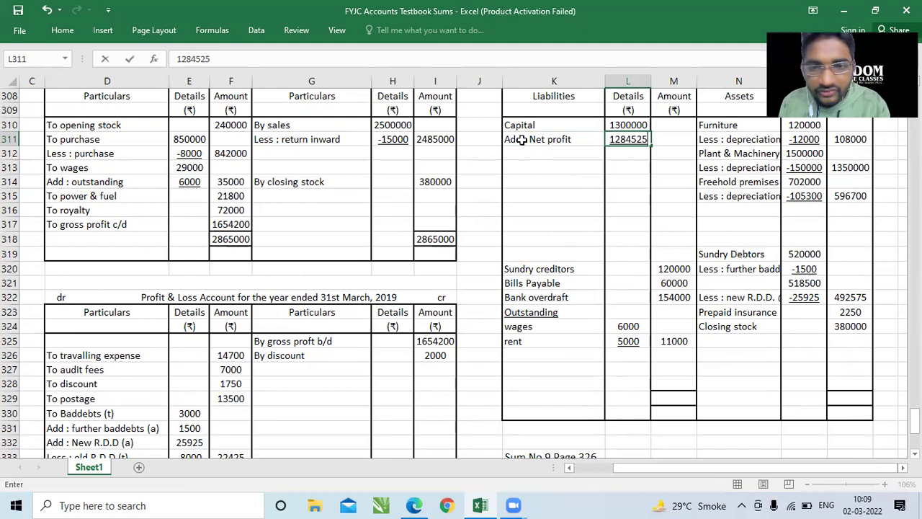
key(Tab)
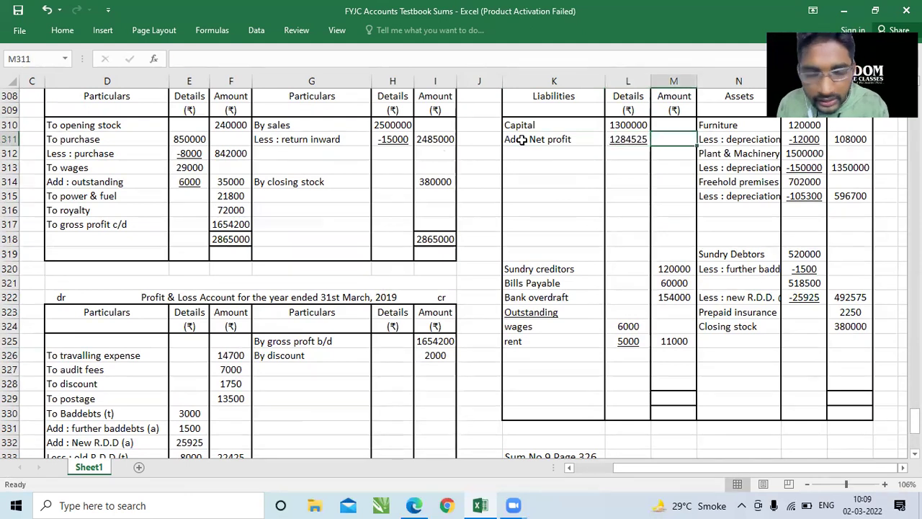
Step: Enter 2584525 as the capital amount including net profit, in the net profit row of the liabilities
text(15)
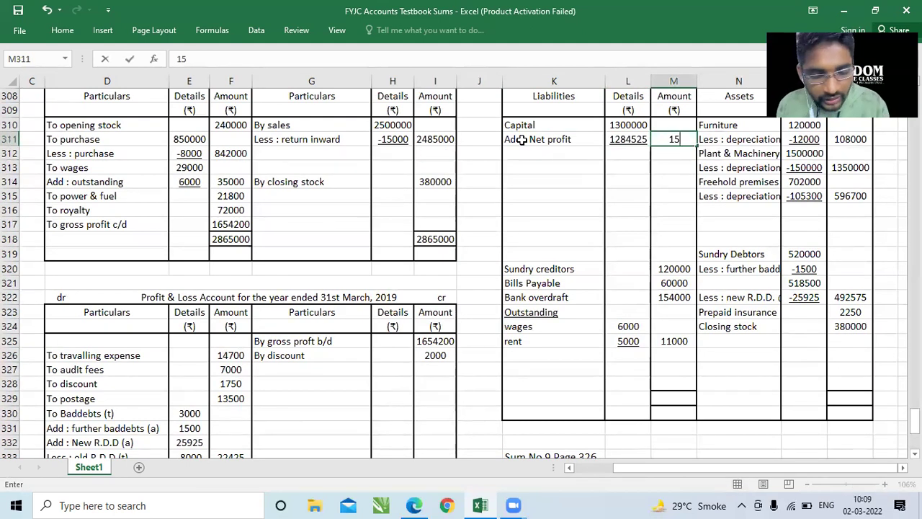
text(84)
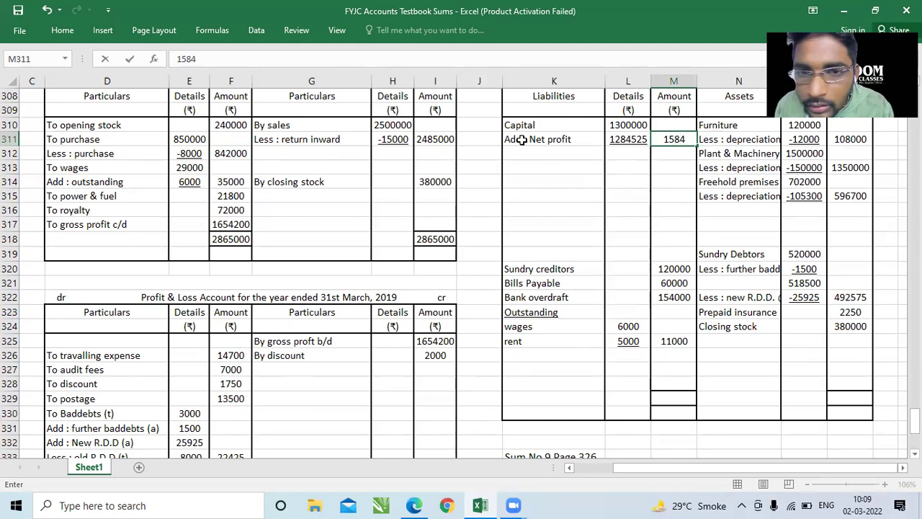
key(Left)
key(Left)
key(Right)
key(Right)
key(F2)
key(Home)
key(Delete)
text(2)
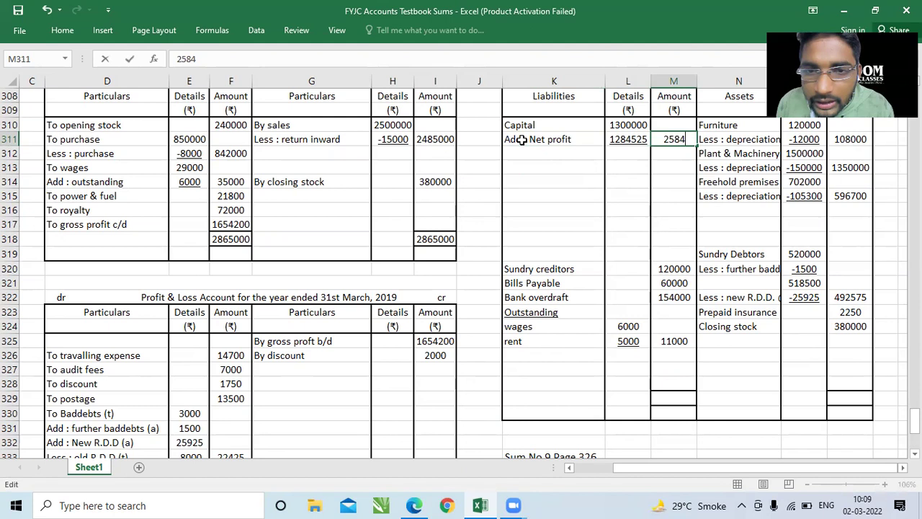
text(584525)
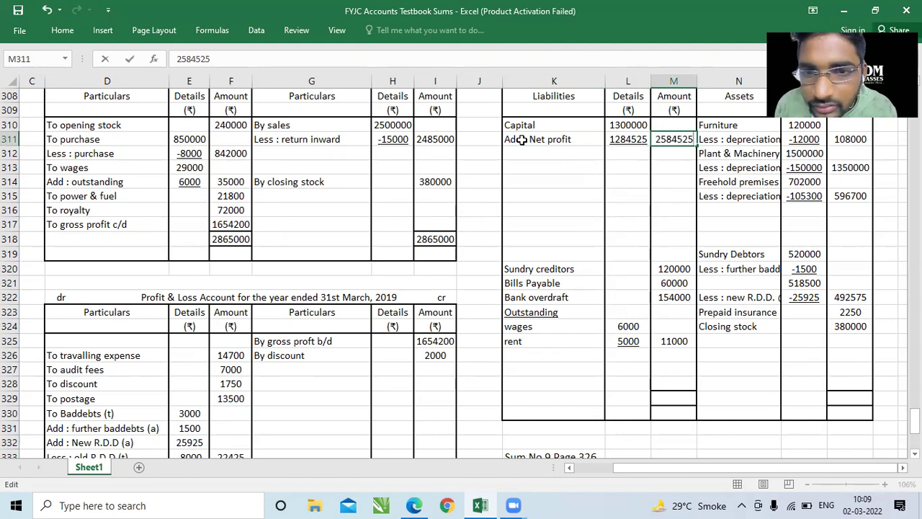
key(Return)
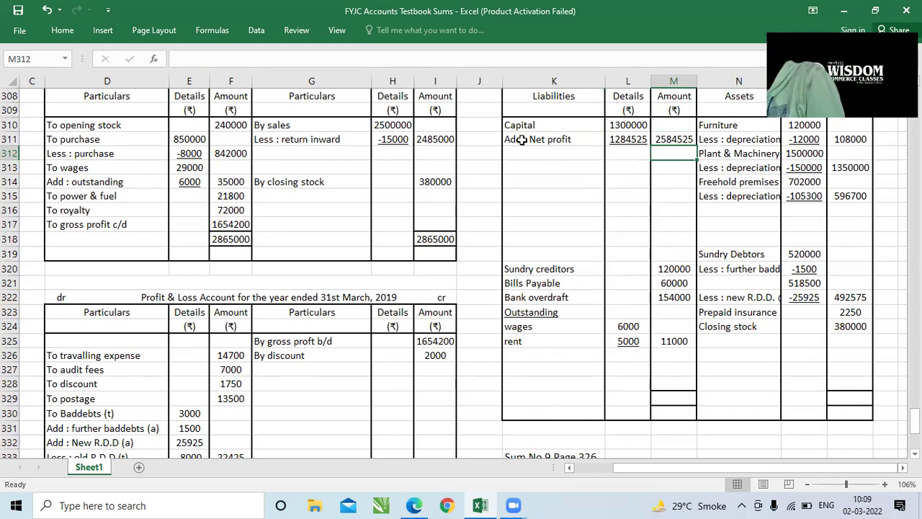
Step: Go through the liabilities amounts of the Balance Sheet to add them up
key(Down)
key(Down)
key(Down)
key(Down)
key(Down)
key(Down)
key(Down)
key(Down)
key(Down)
key(Down)
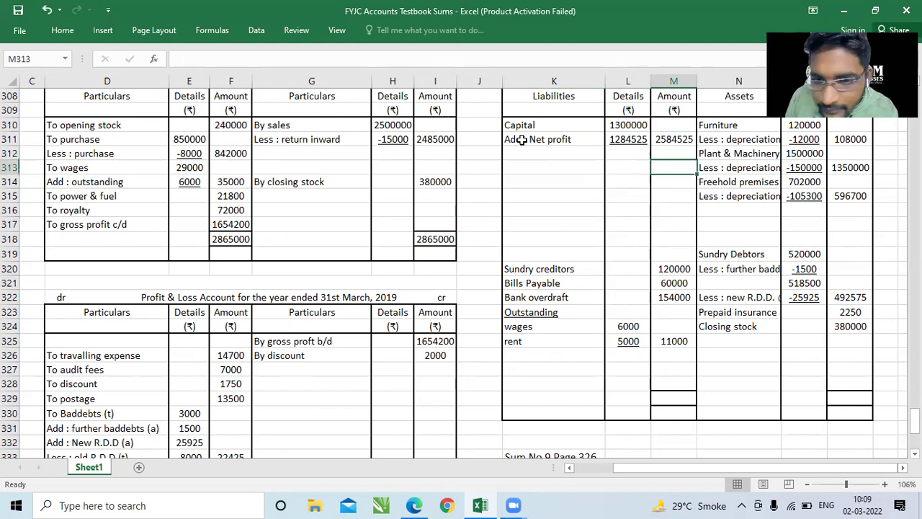
key(Up)
key(Up)
key(Down)
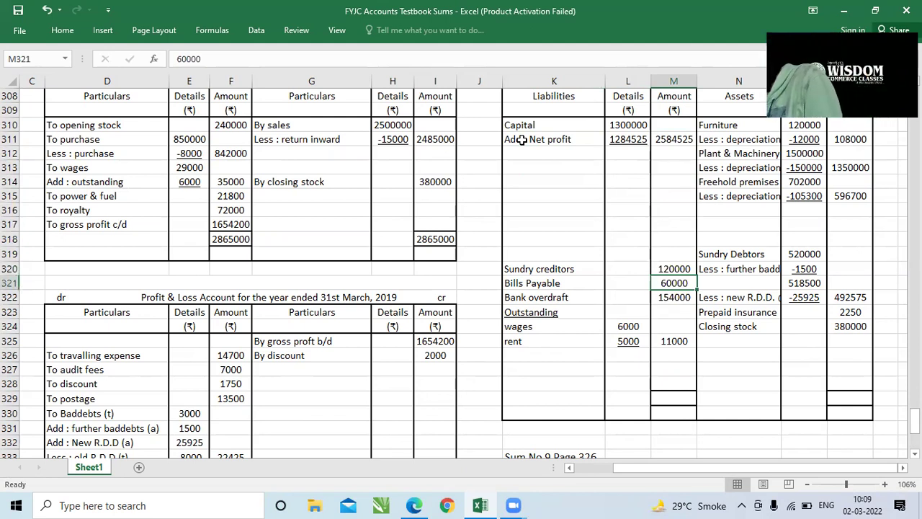
key(Down)
key(Down)
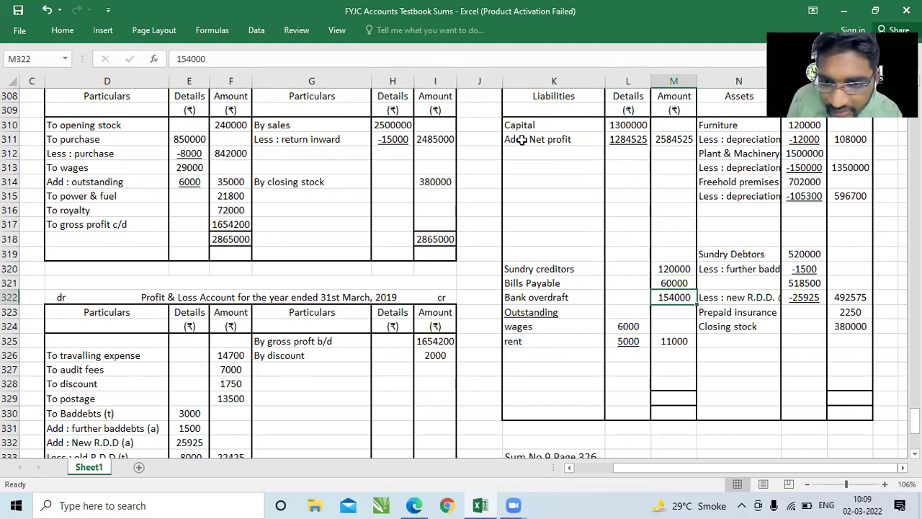
key(Down)
key(Down)
key(Up)
key(Up)
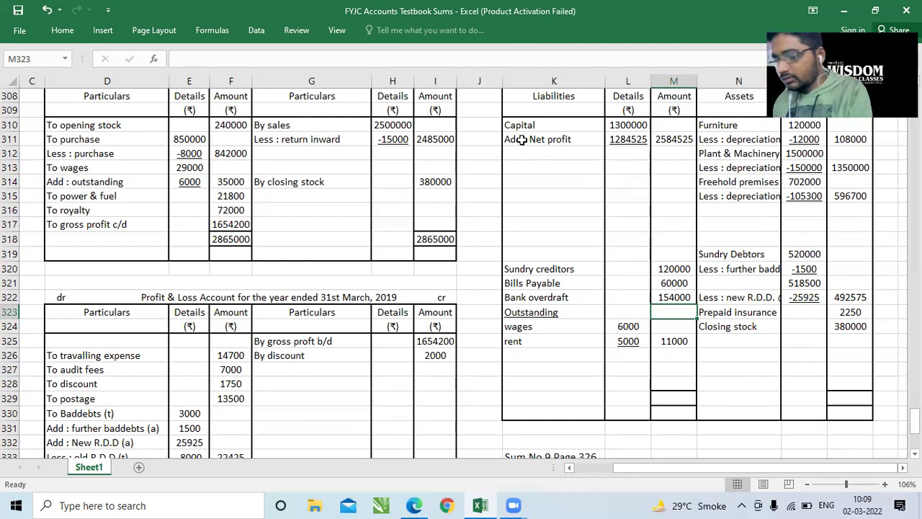
Step: Enter 2929525 as the liabilities total of the Balance Sheet
key(Down)
key(Down)
key(Down)
key(Down)
key(Down)
key(Down)
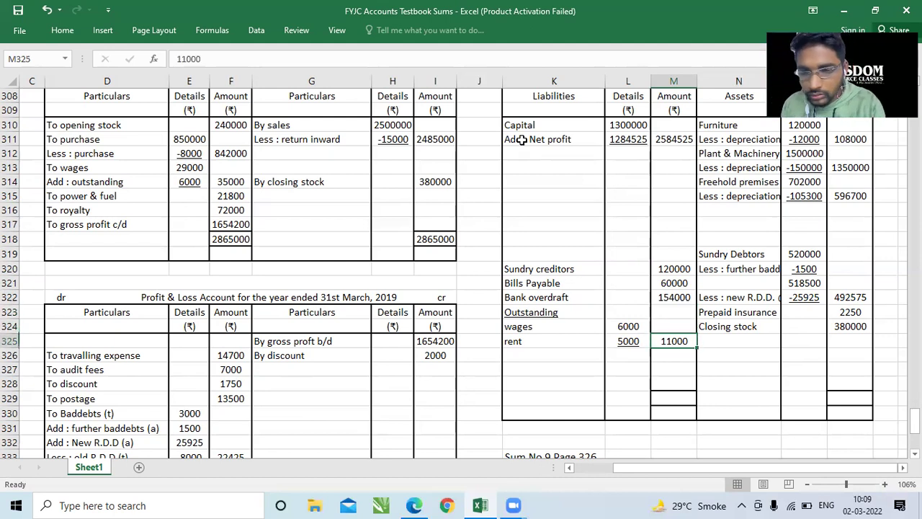
text(2929525)
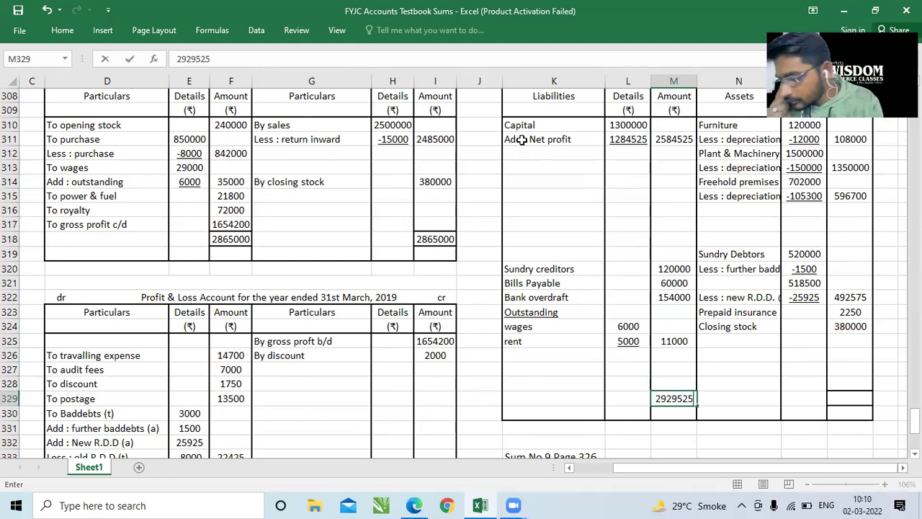
Step: Go through the assets amounts of the Balance Sheet to add them up
click(849, 198)
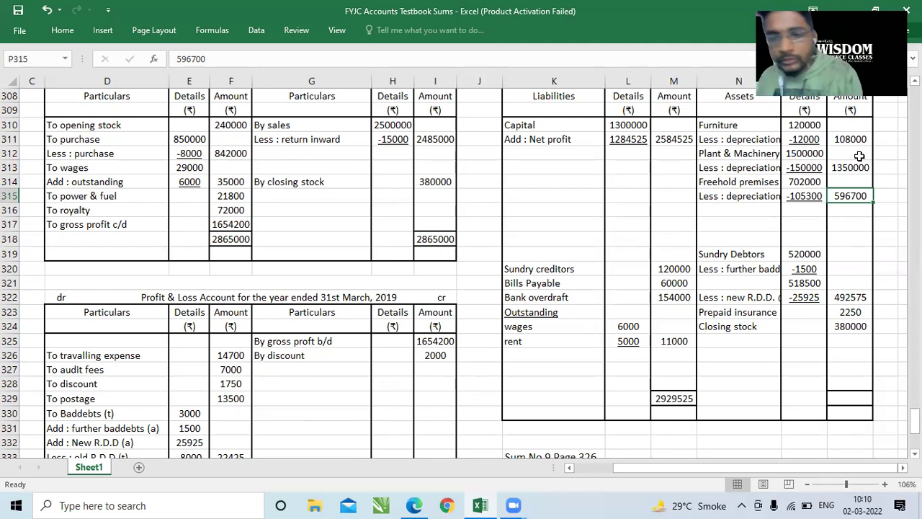
key(Down)
key(Down)
key(Down)
key(Down)
key(Down)
key(Down)
key(Down)
key(Down)
key(Up)
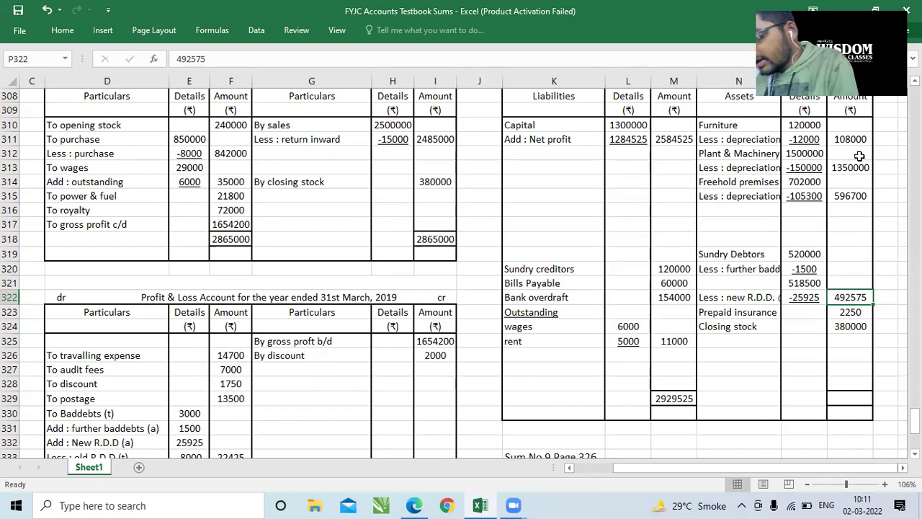
Step: Enter 2929525 as the assets total of the Balance Sheet
key(Down)
key(Down)
key(Down)
key(Down)
key(Down)
key(Down)
key(Down)
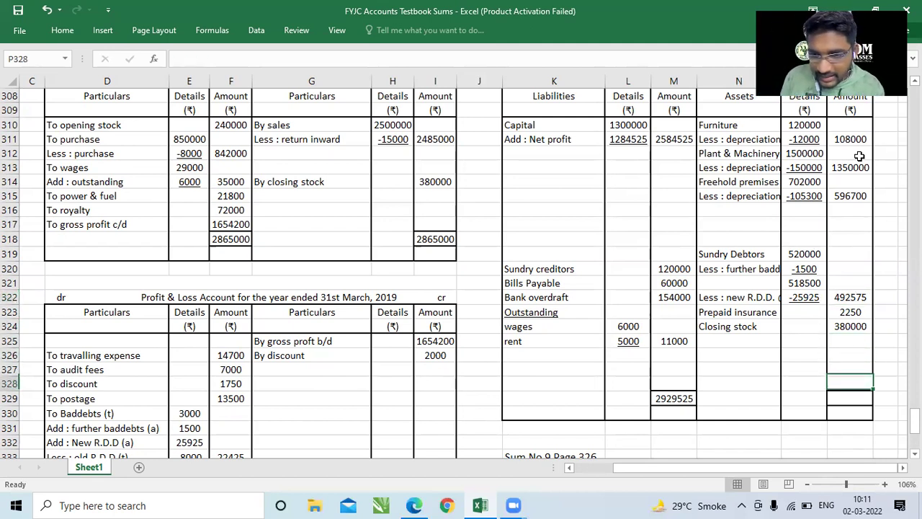
text(2929525)
key(Return)
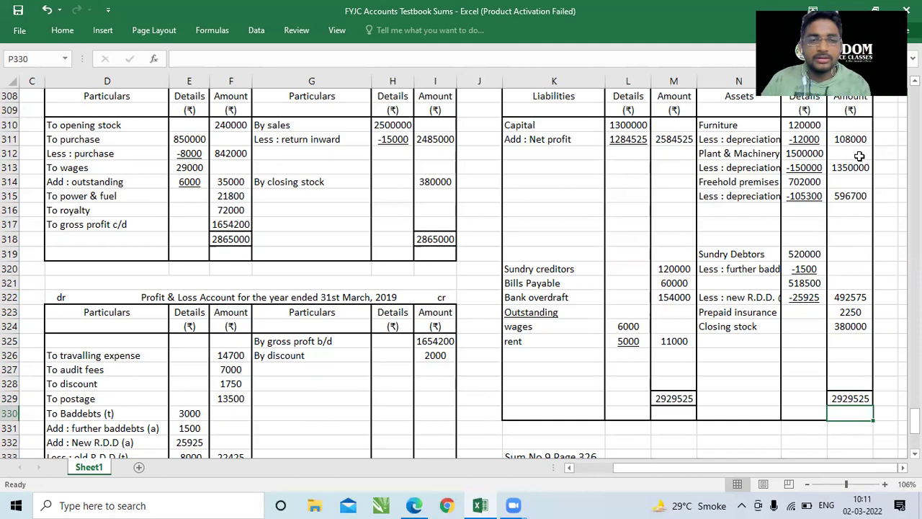
click(471, 255)
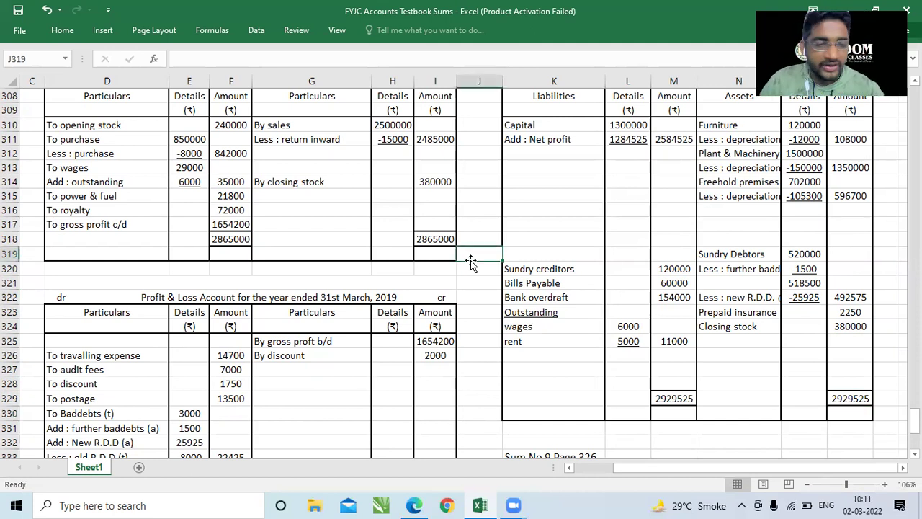